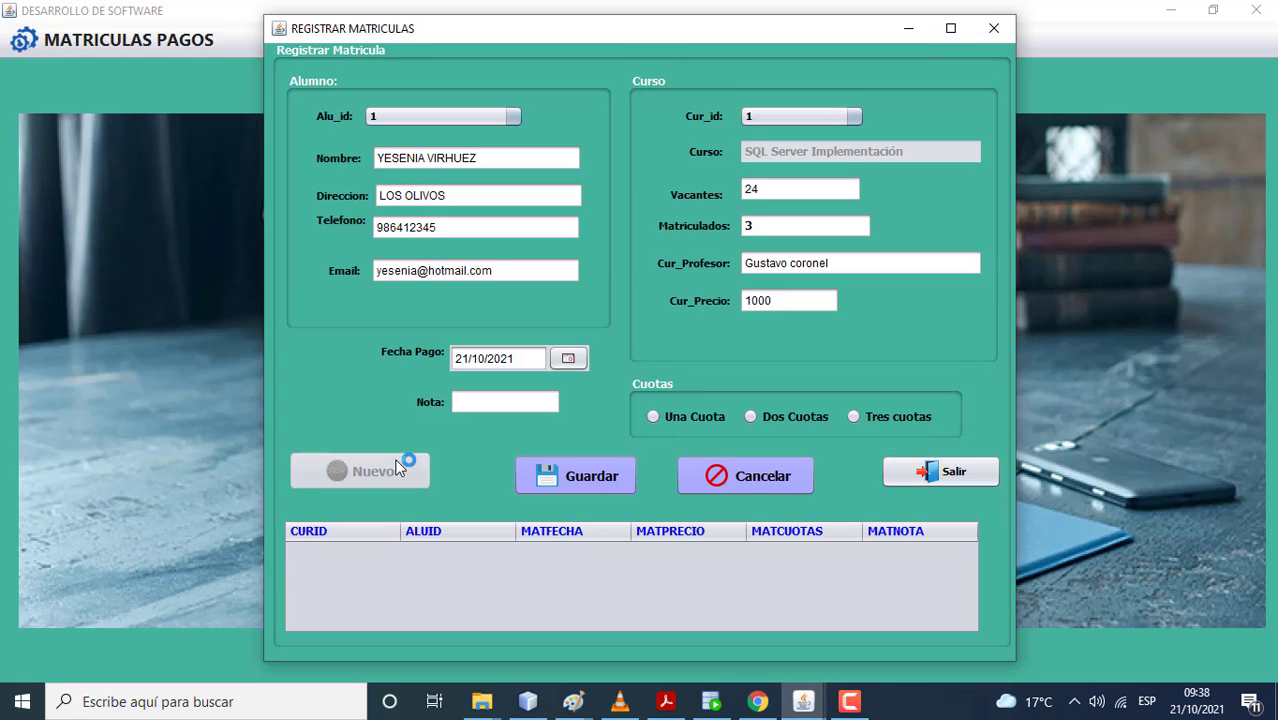
Step: Look through the student records for Alu_id 2, 3 and 6, and return the selection to Alu_id 1
click(447, 125)
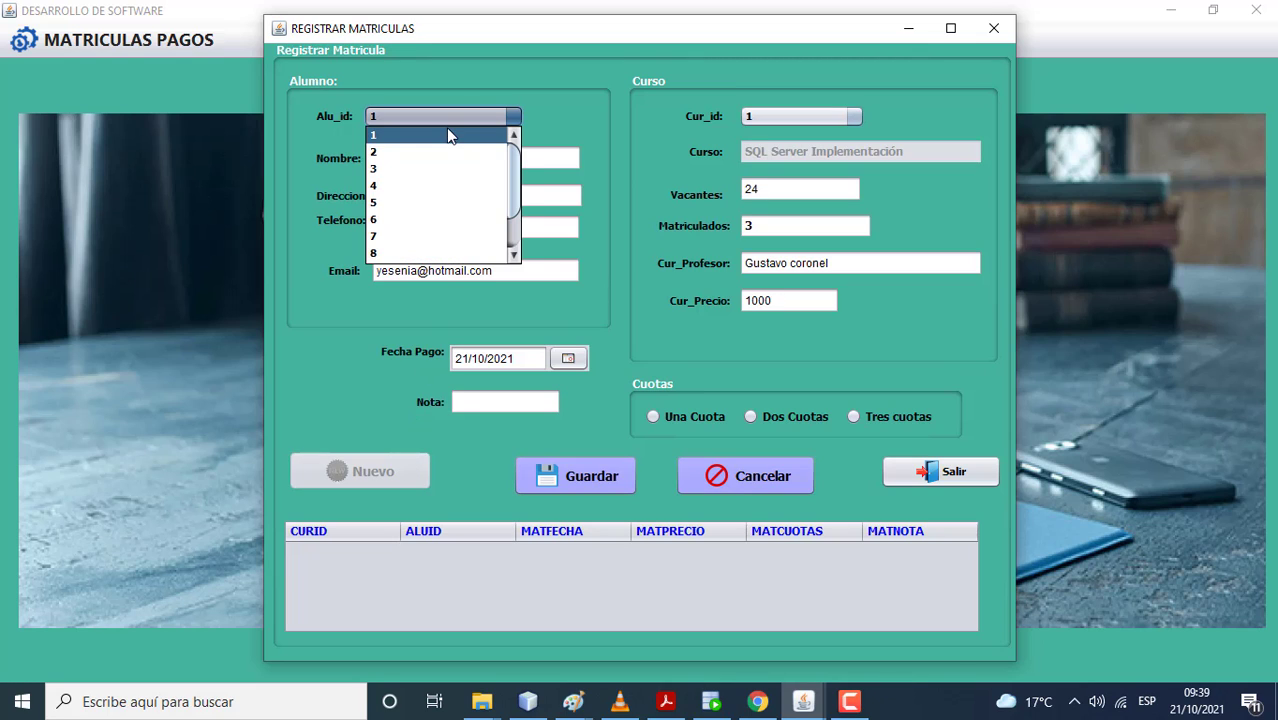
click(431, 151)
click(452, 118)
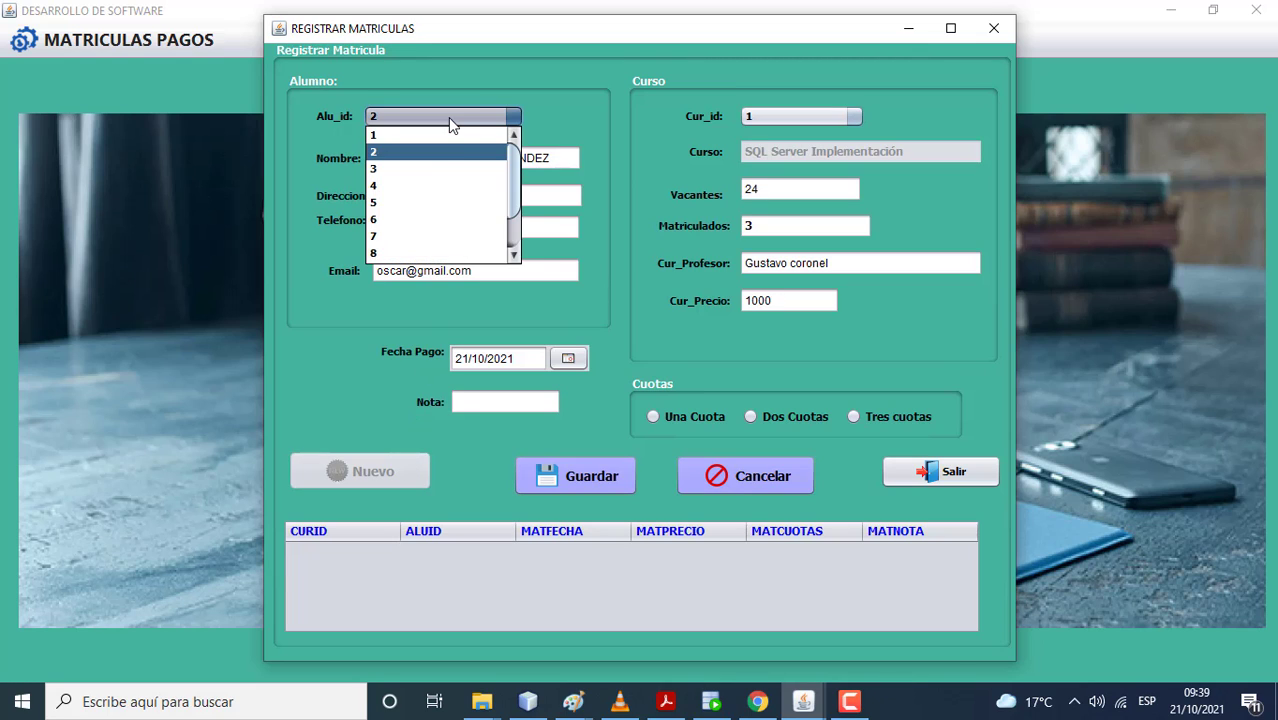
click(428, 176)
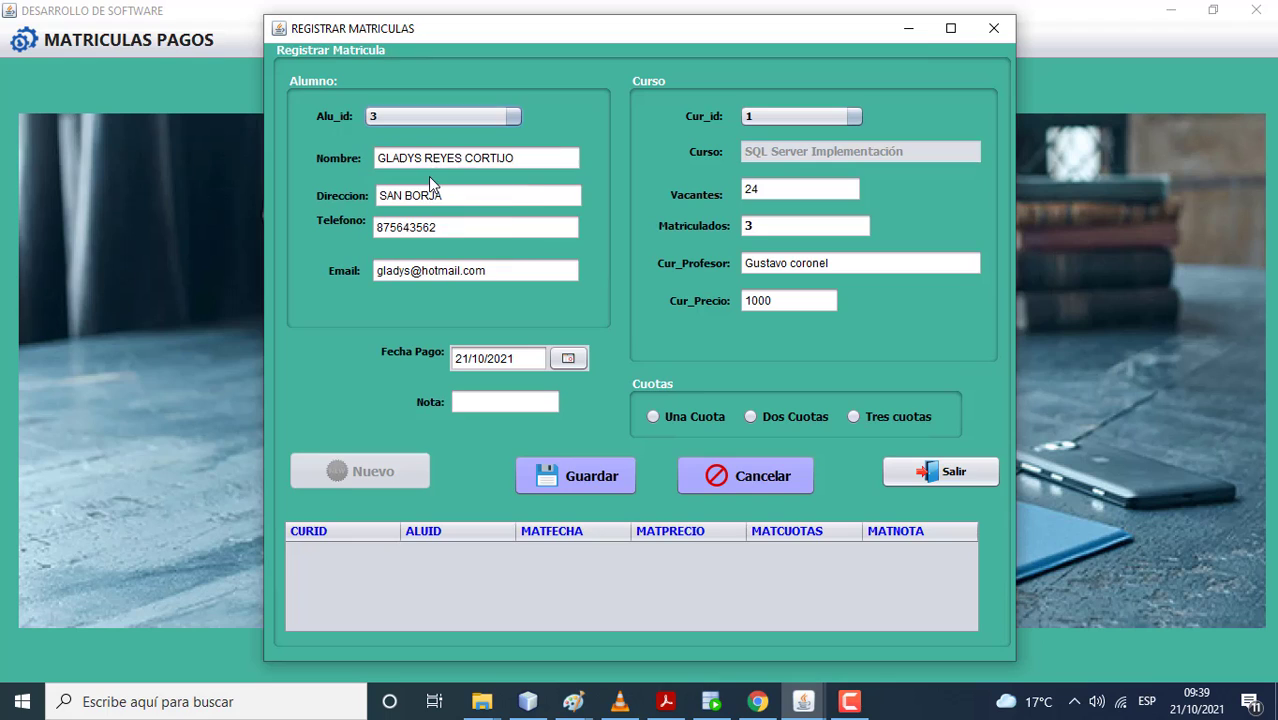
click(449, 120)
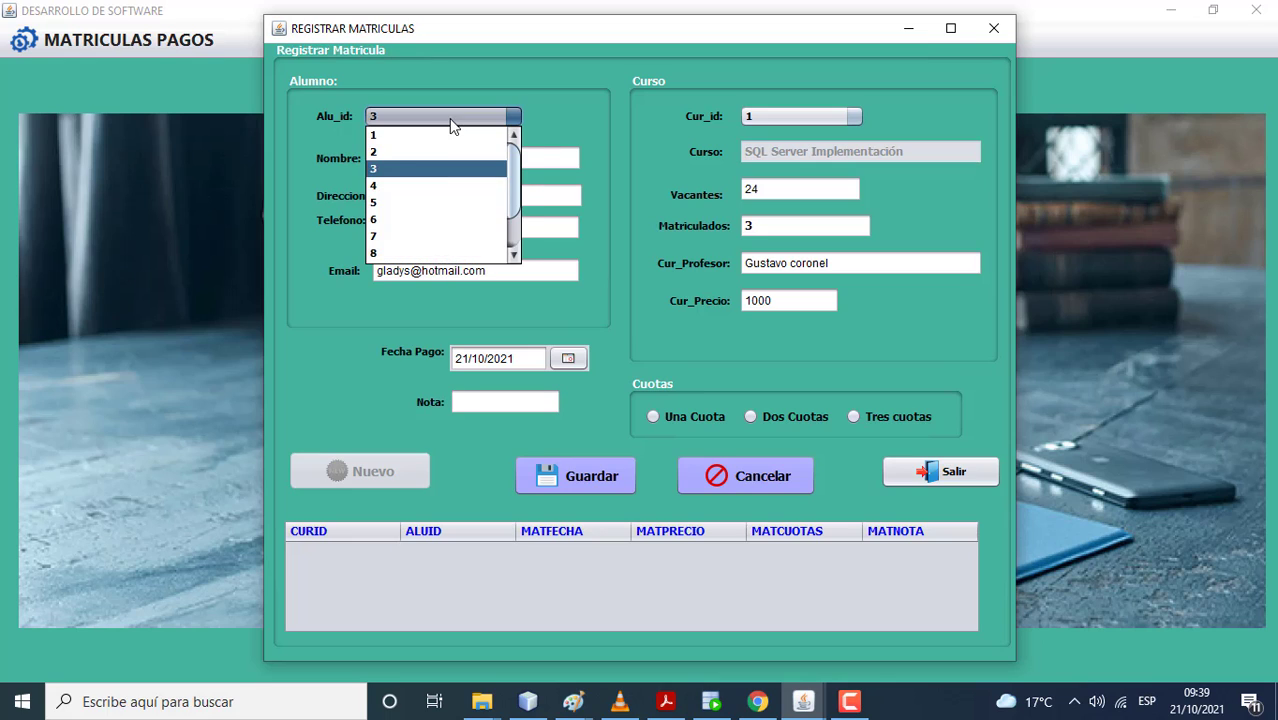
click(422, 229)
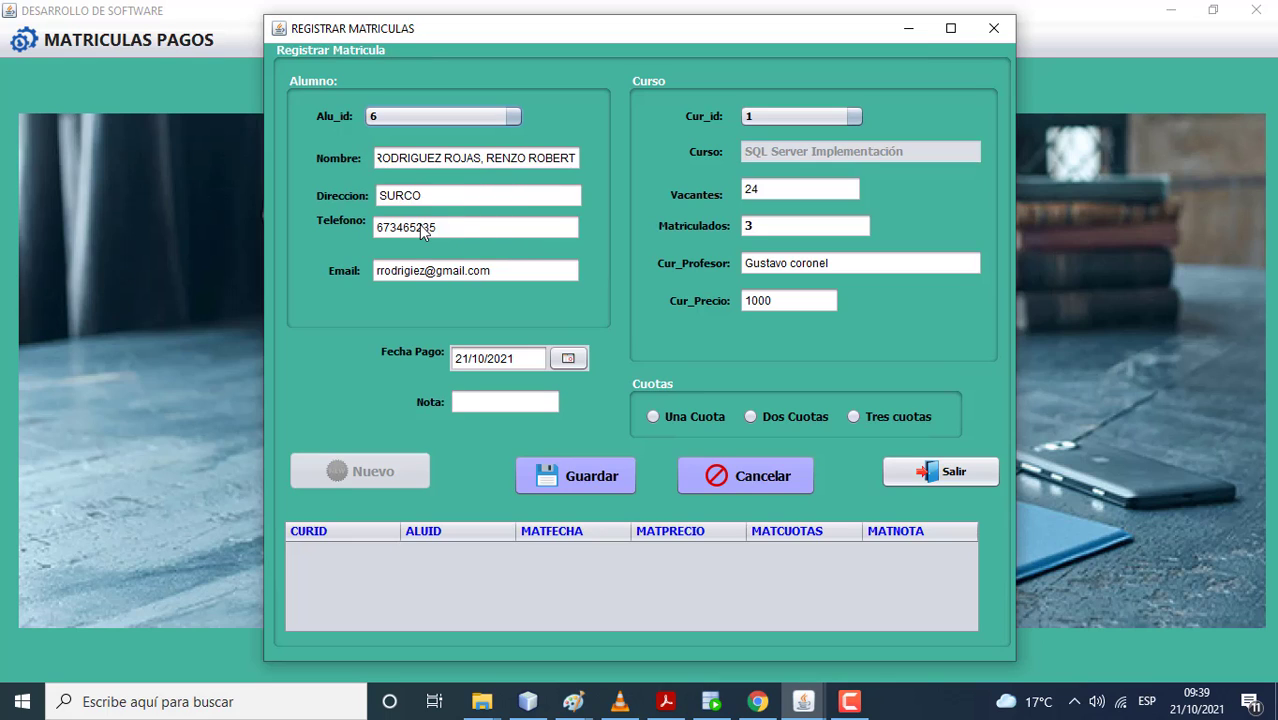
click(458, 120)
click(441, 138)
Step: Look through the course details for Cur_id 2, 3 and 6, and return the selection to Cur_id 1
click(762, 121)
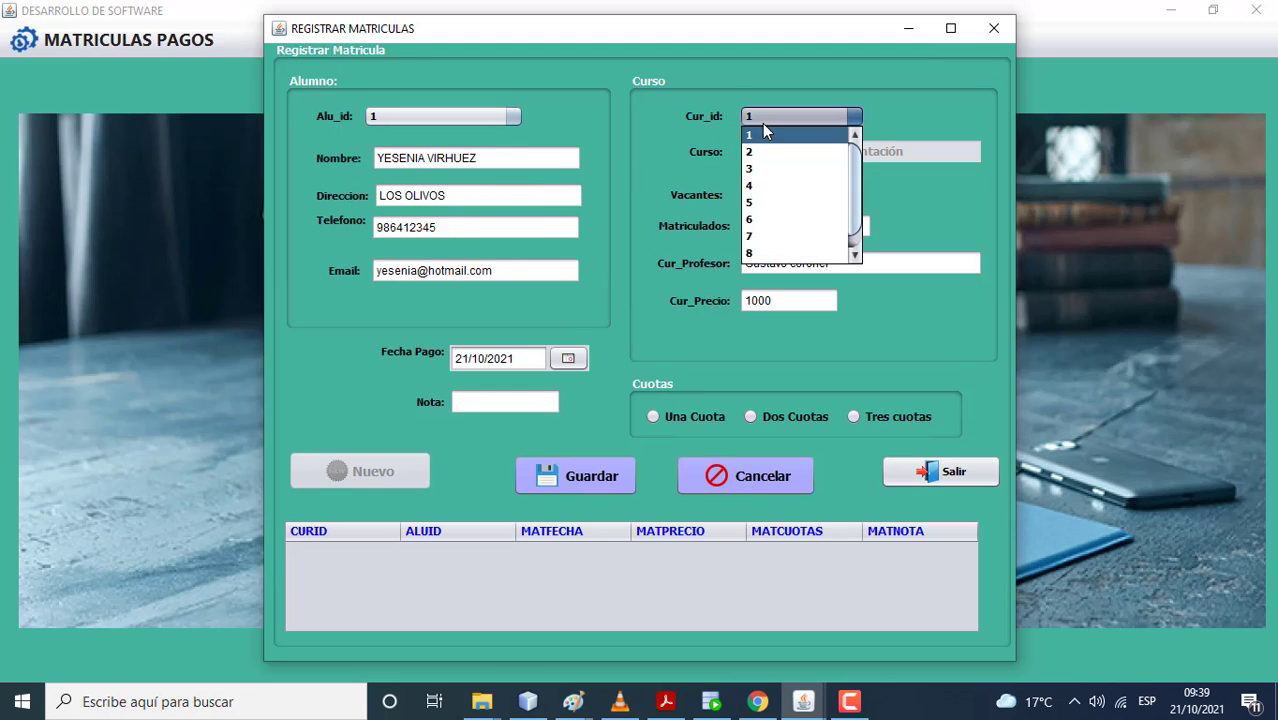
click(765, 153)
click(771, 116)
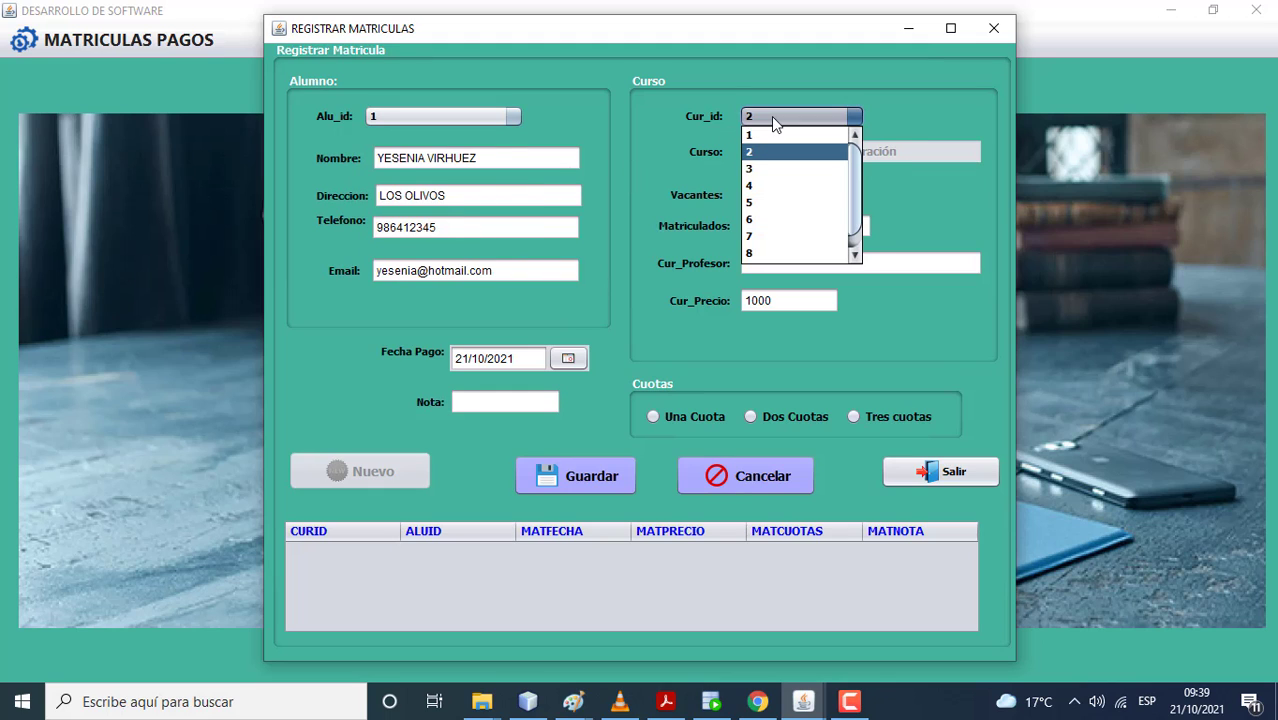
click(774, 169)
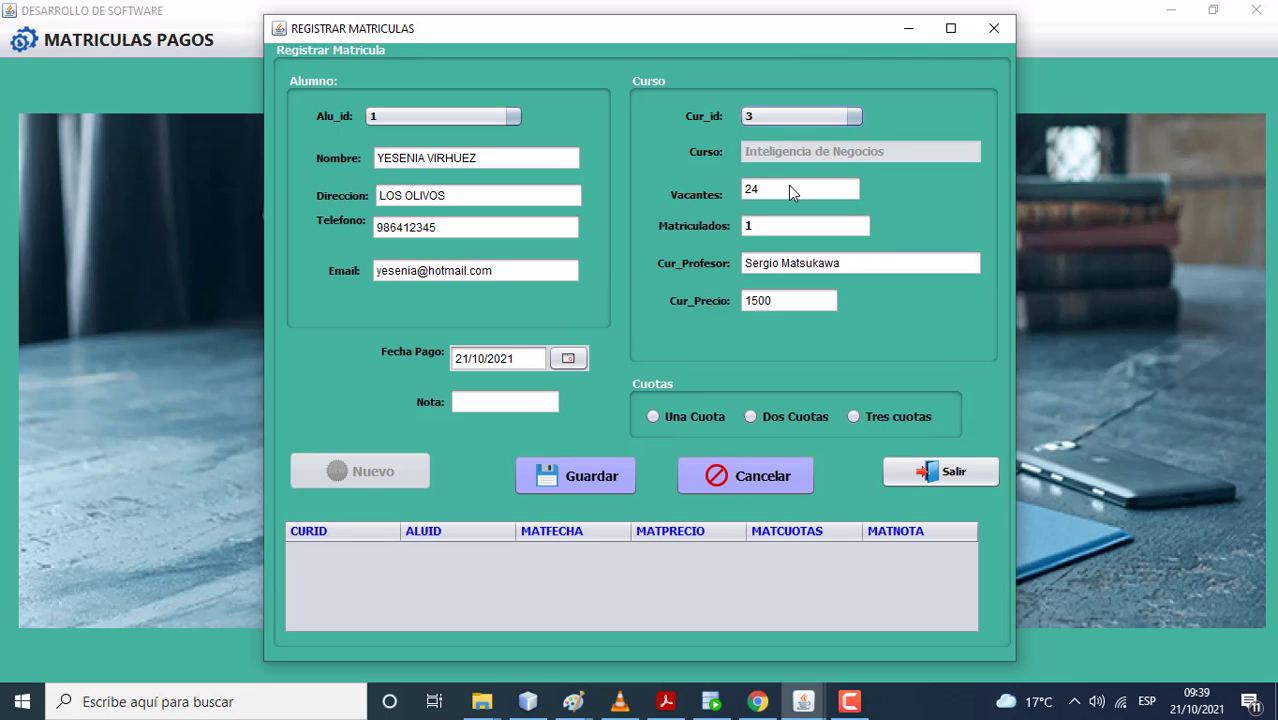
click(772, 116)
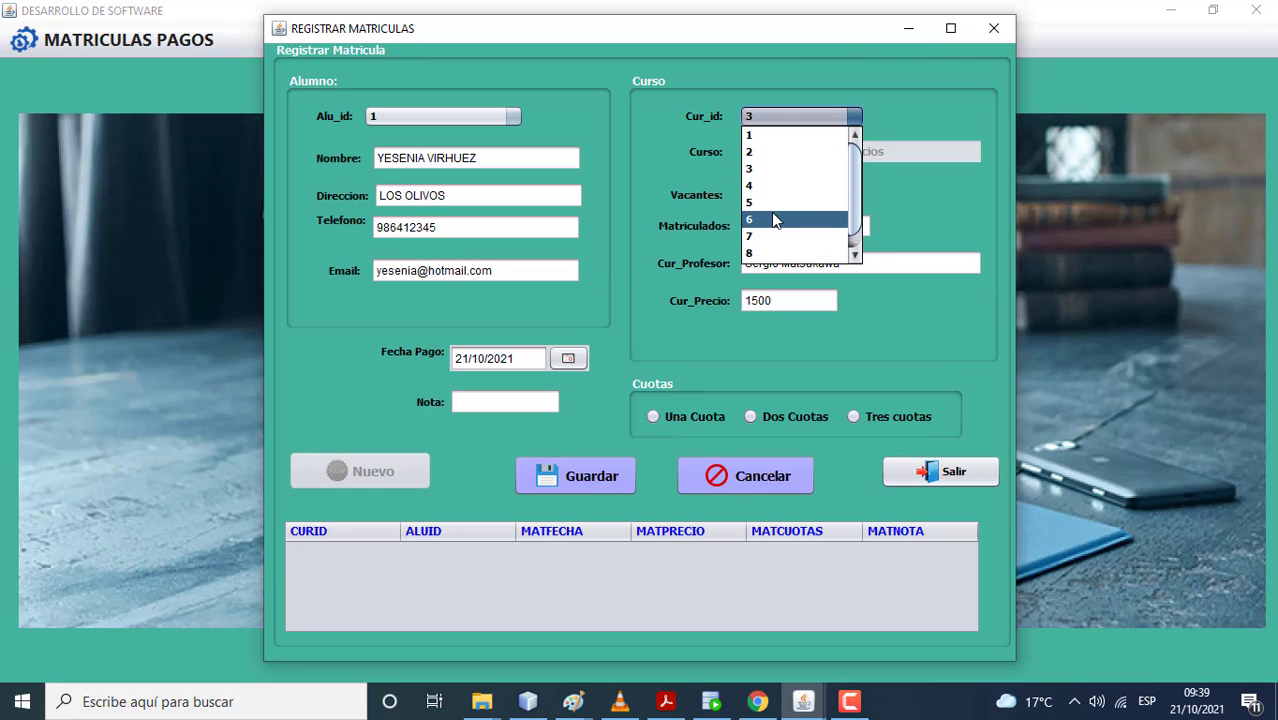
click(771, 212)
click(775, 117)
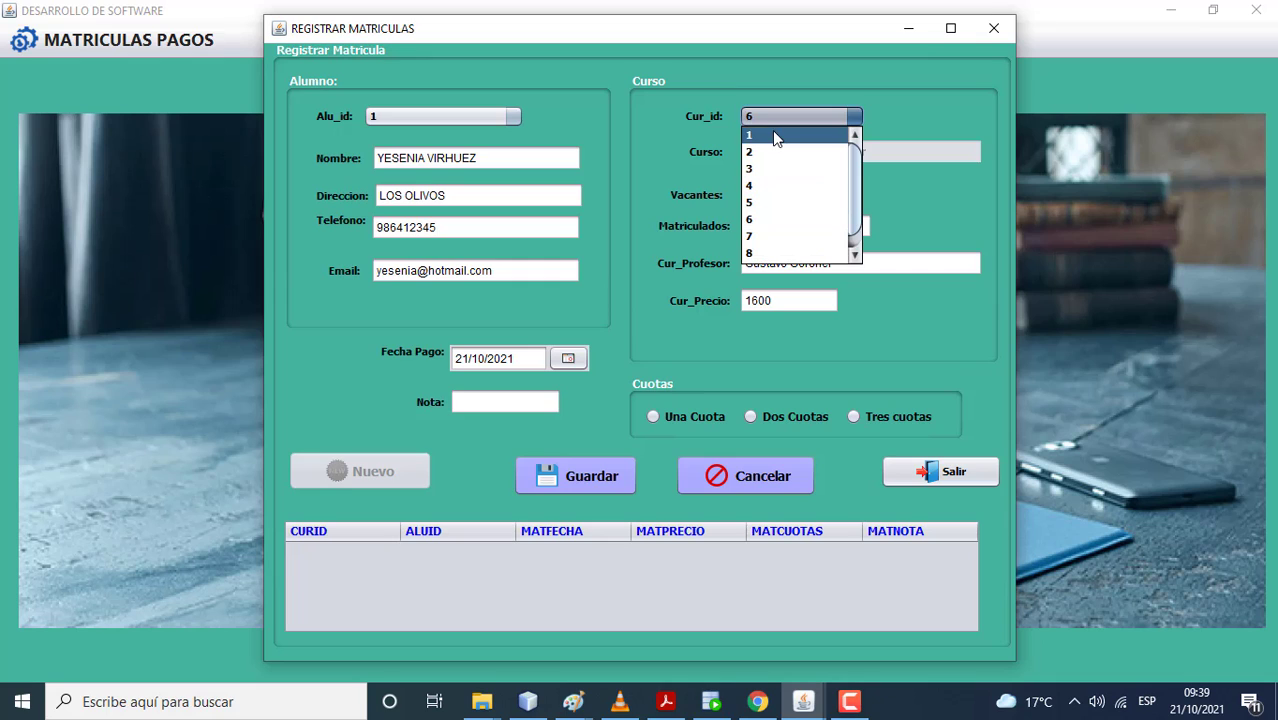
click(772, 137)
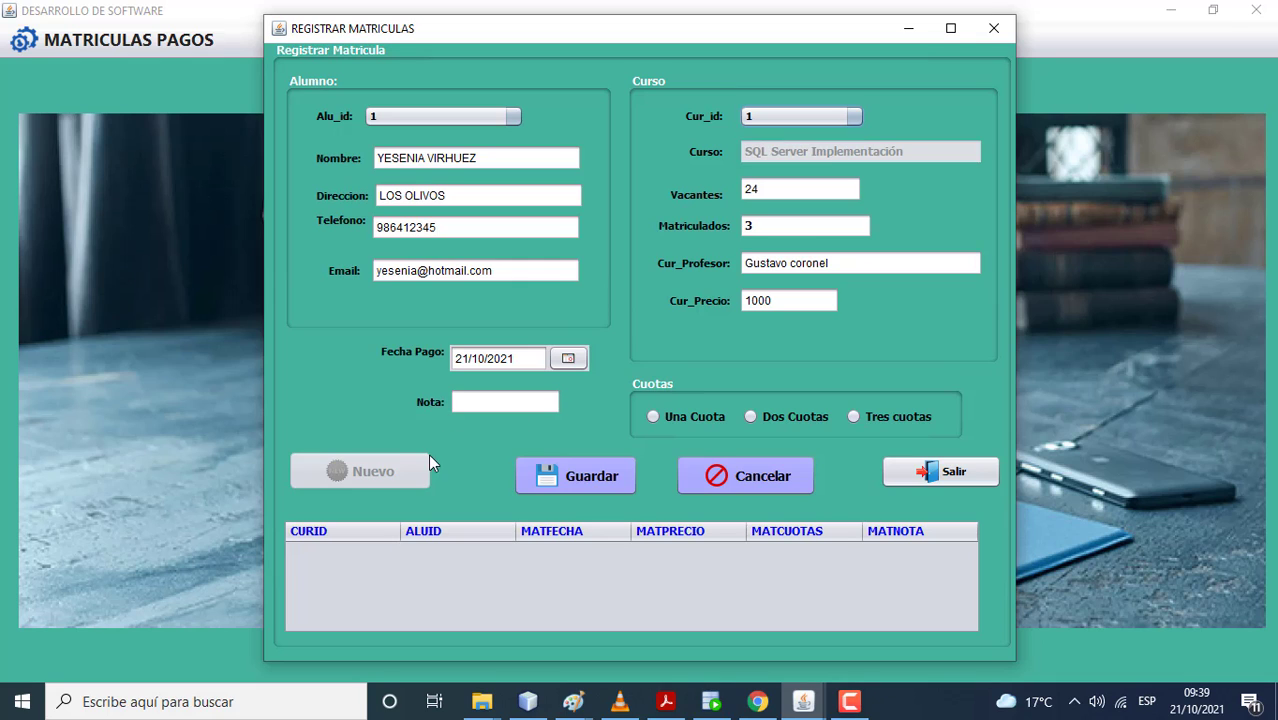
Step: Register student 1 in course 1 with Nota 15 and Una Cuota, and save the enrolment
click(547, 476)
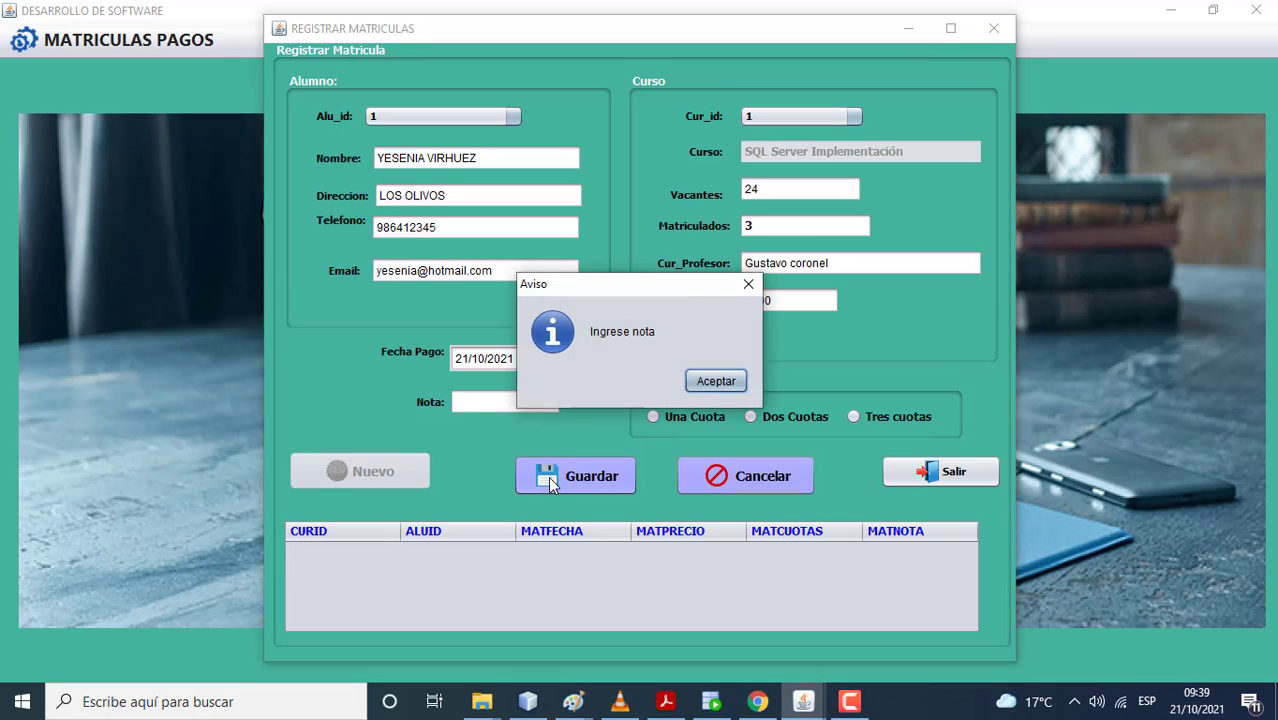
click(716, 382)
text(15)
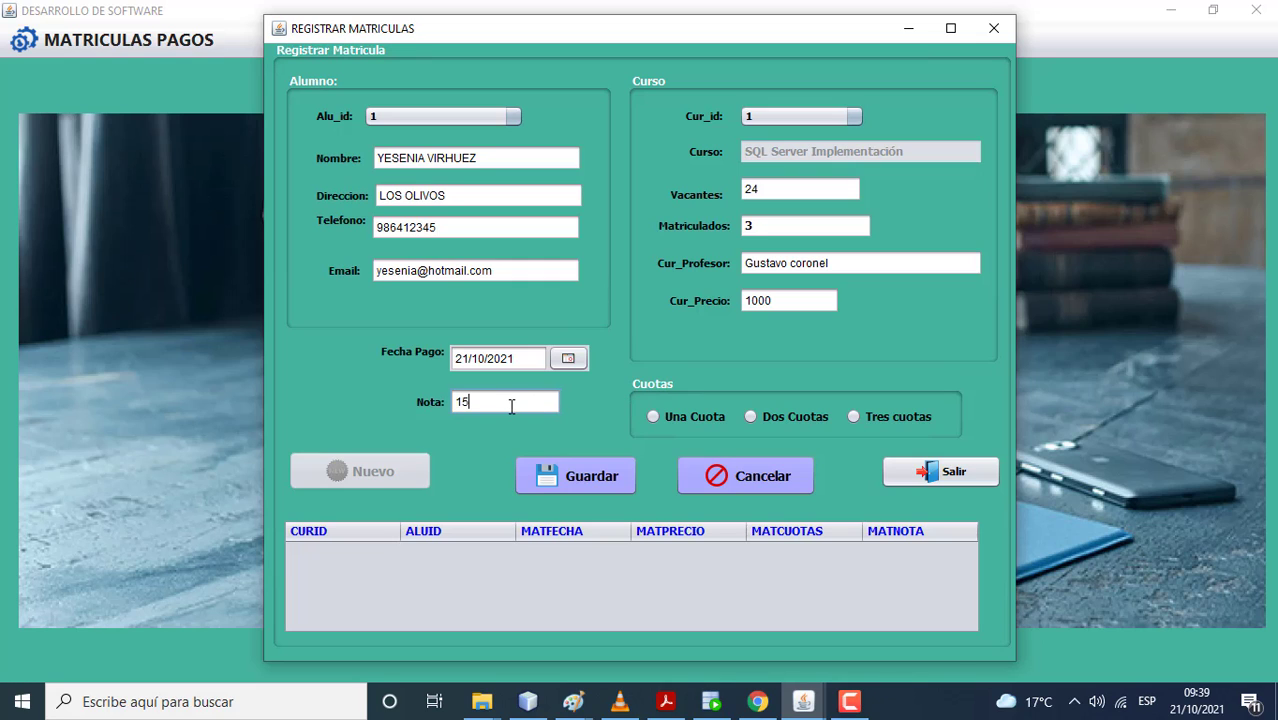
click(588, 476)
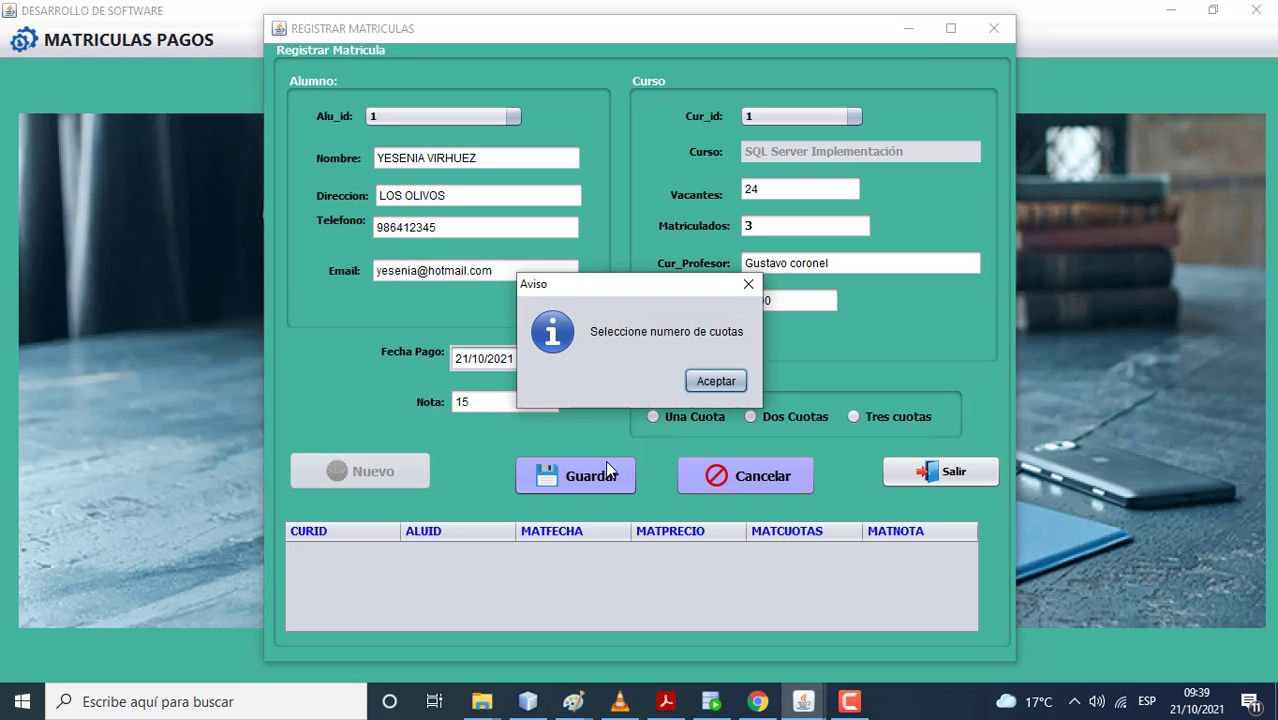
click(698, 383)
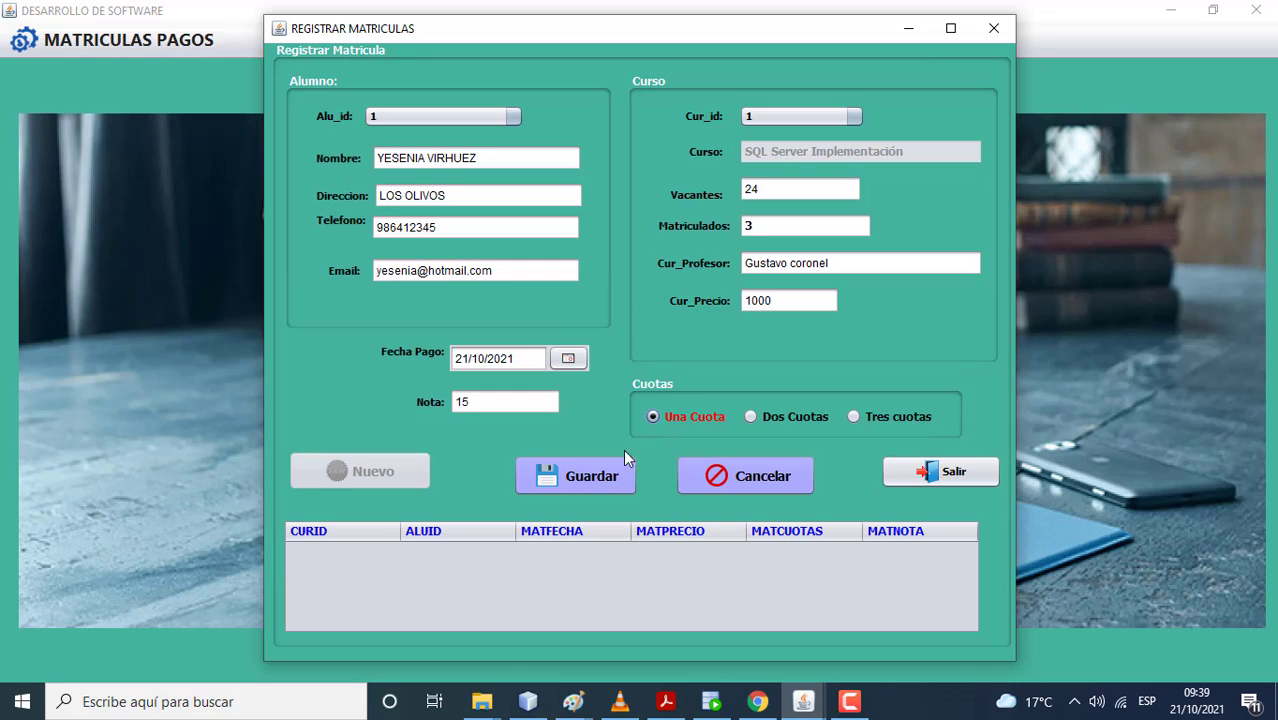
click(599, 472)
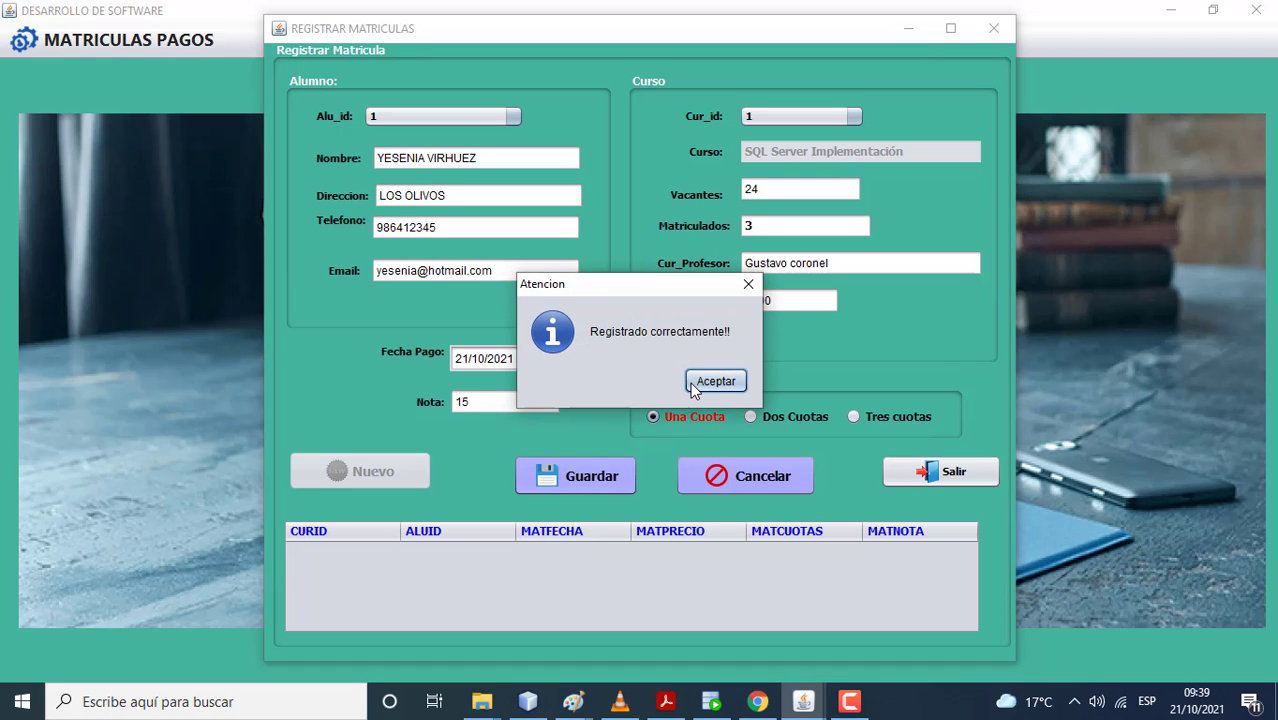
click(693, 382)
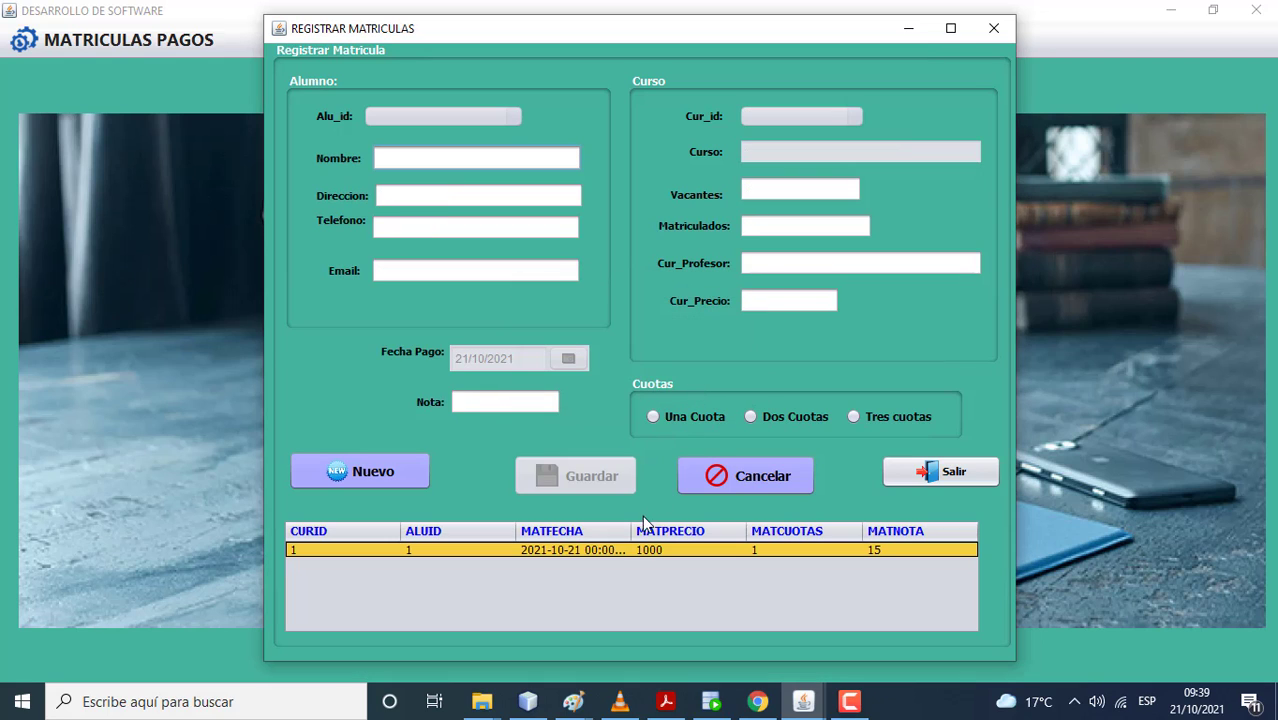
Step: Start a new enrolment with Nota 14 and Dos Cuotas, and try to save it for student 1 in course 1 again
click(410, 482)
click(465, 404)
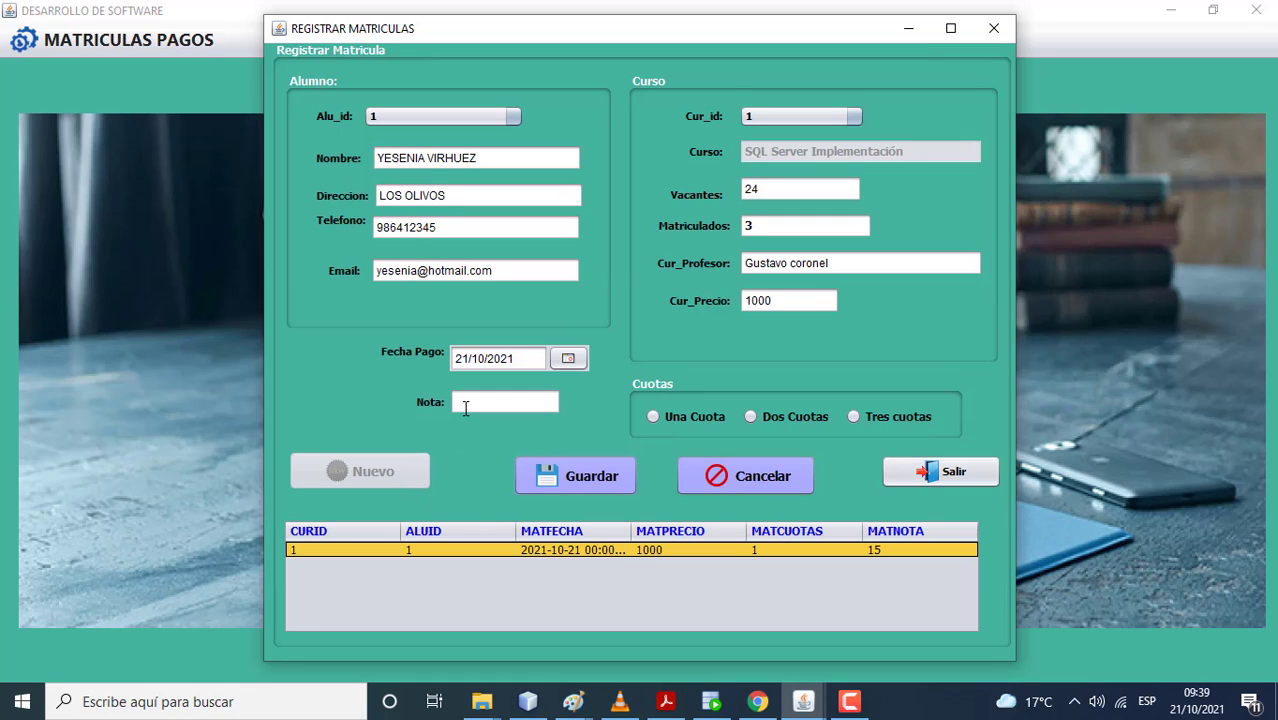
text(14)
click(750, 417)
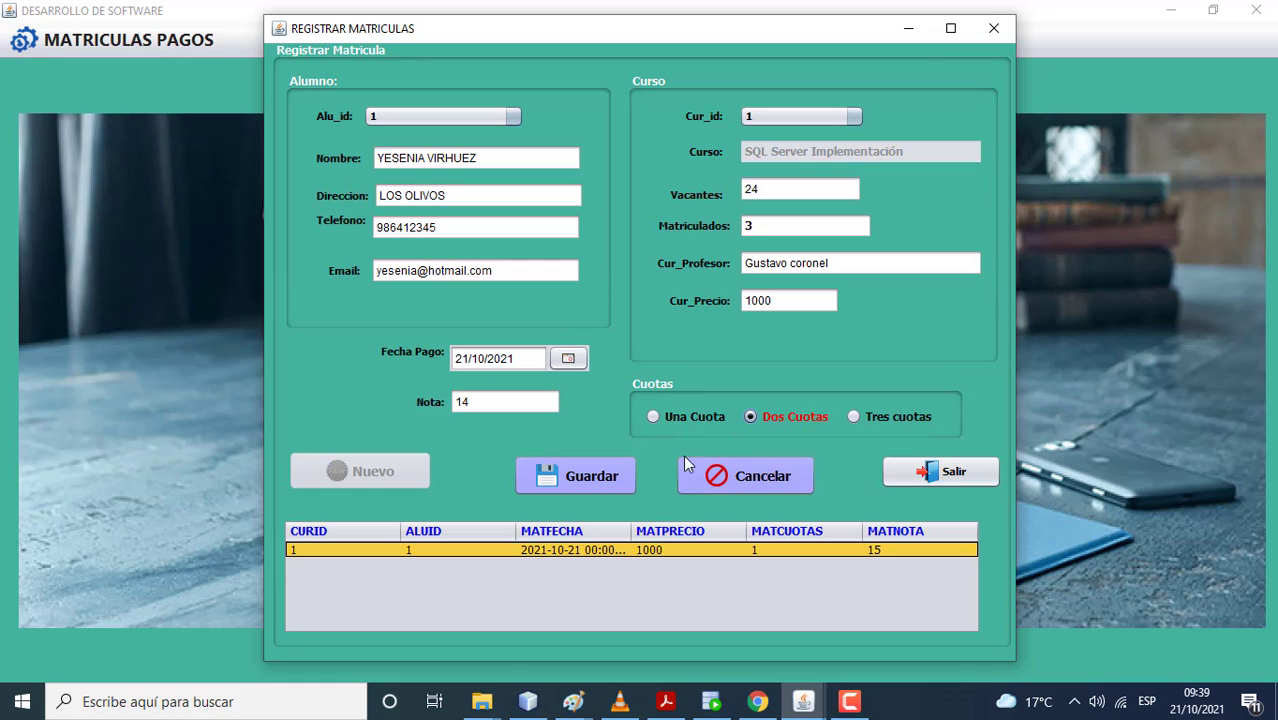
click(588, 477)
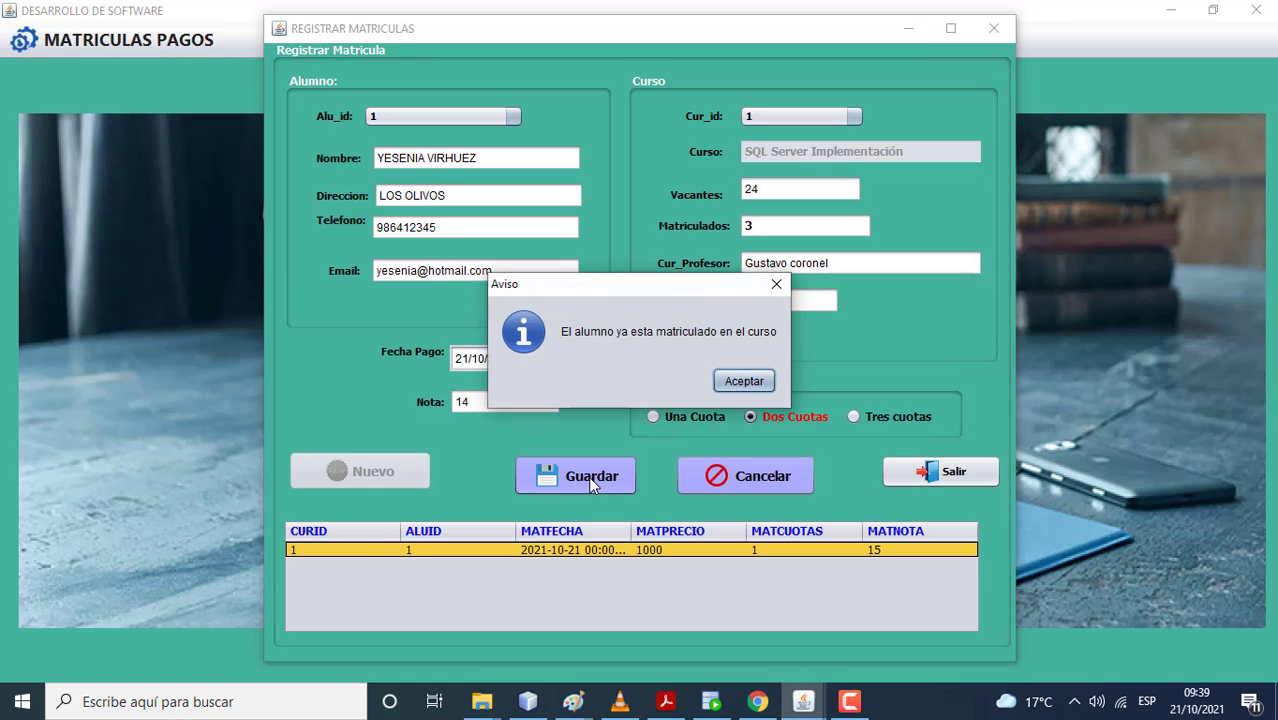
click(740, 380)
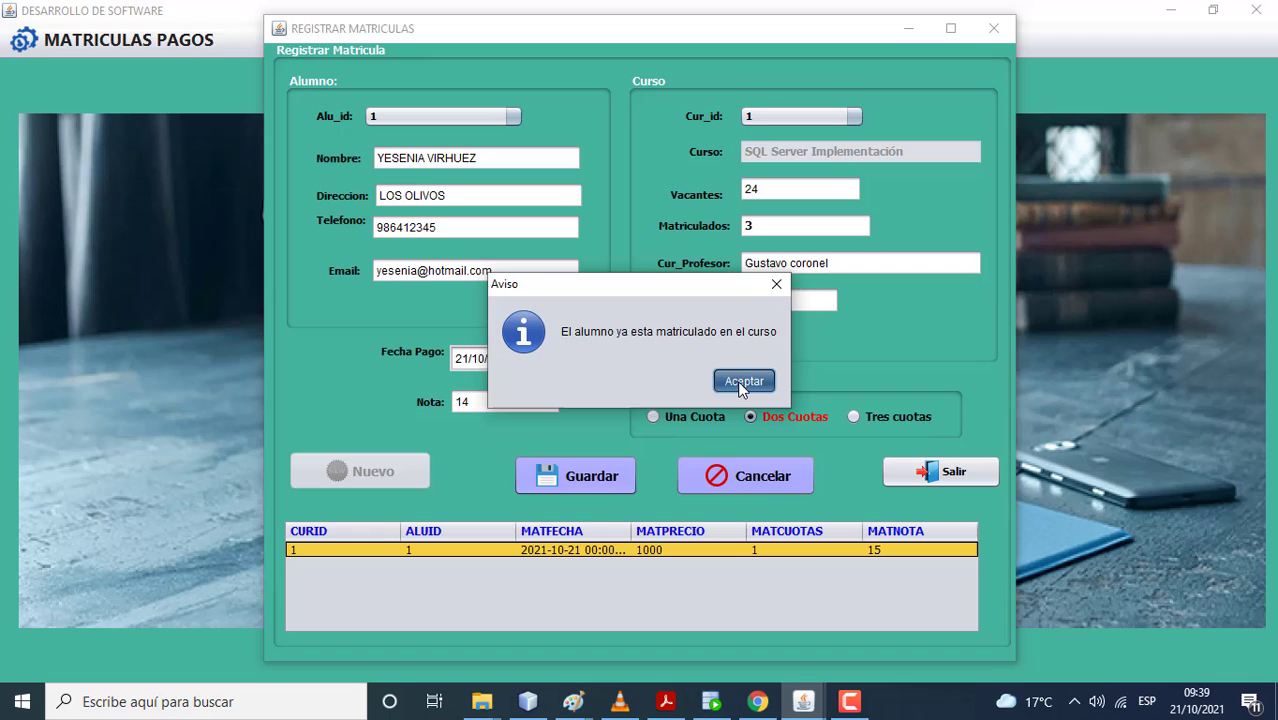
Step: Change the enrolment's course to Cur_id 4, Programación Transact-SQL, and save it
click(762, 120)
click(767, 189)
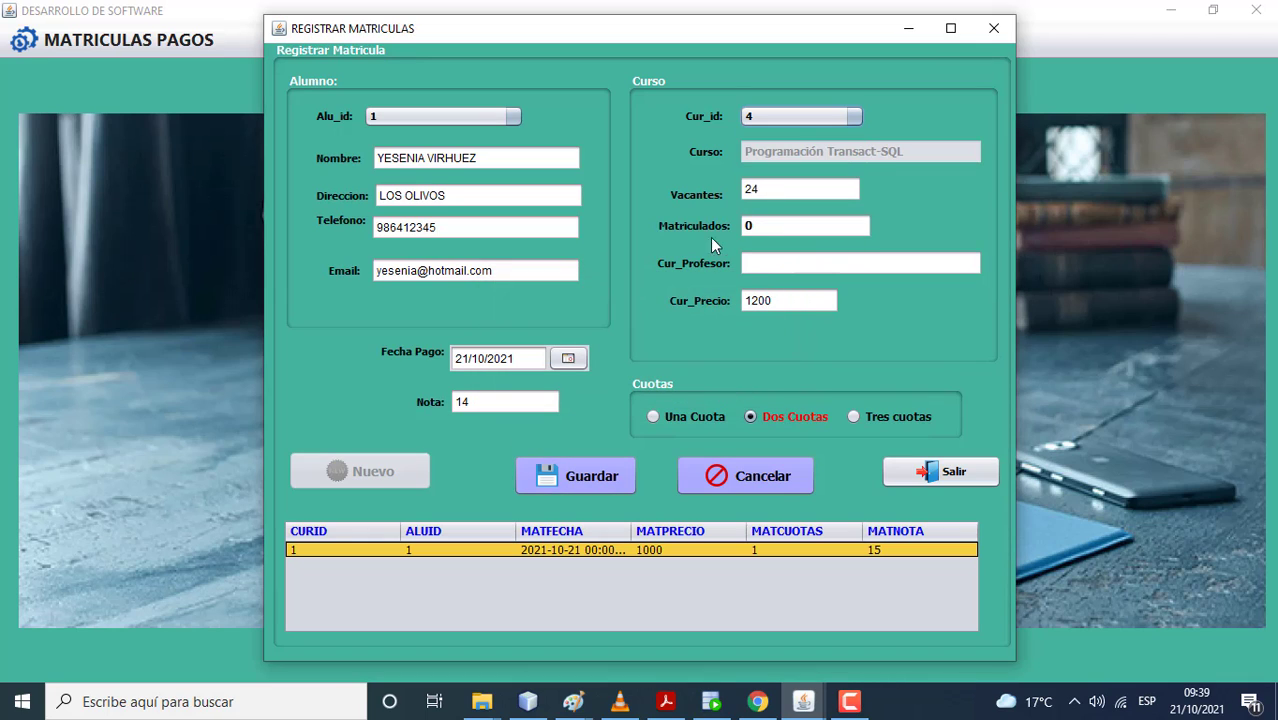
click(598, 474)
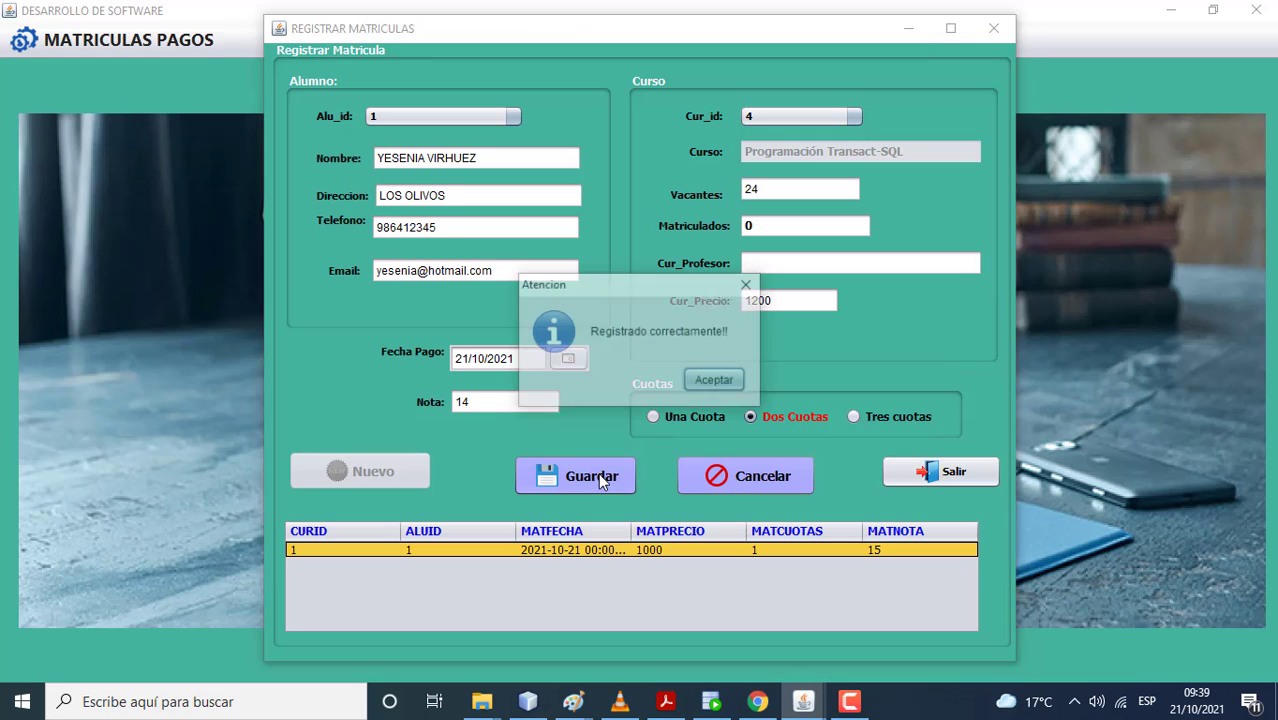
click(714, 381)
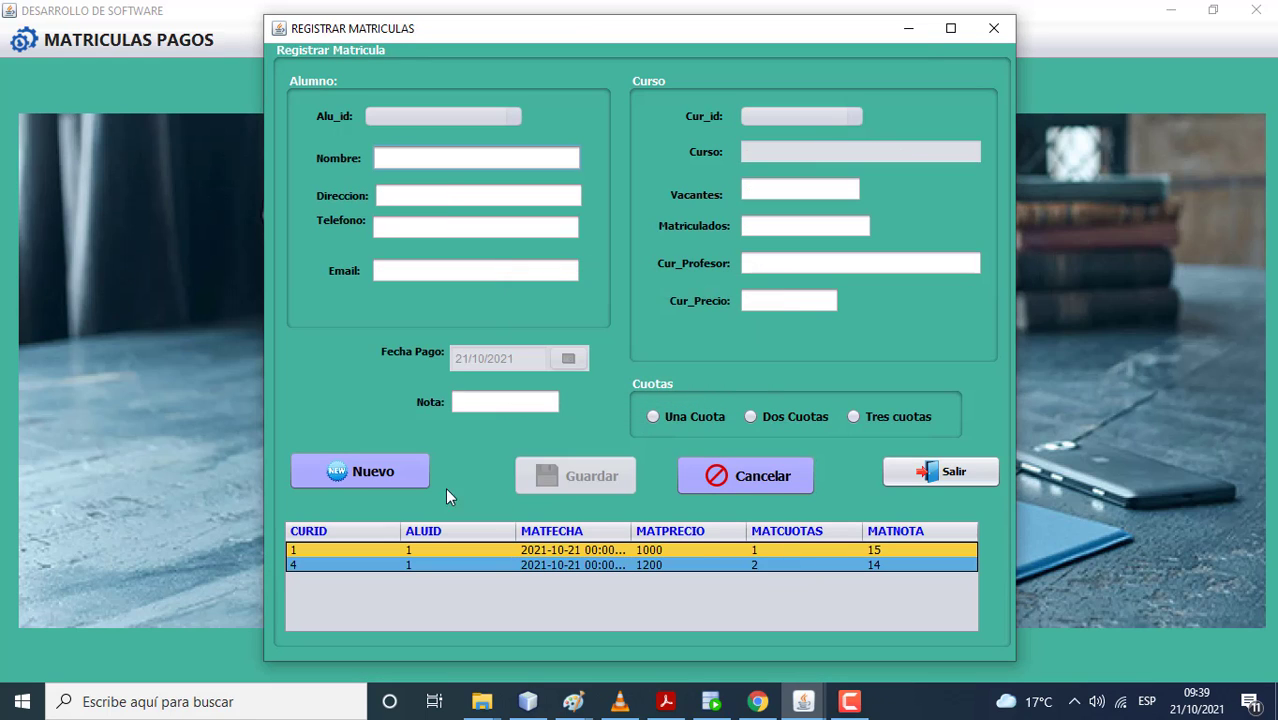
Step: Start a new enrolment for student Alu_id 3 in course Cur_id 3, Inteligencia de Negocios
click(412, 484)
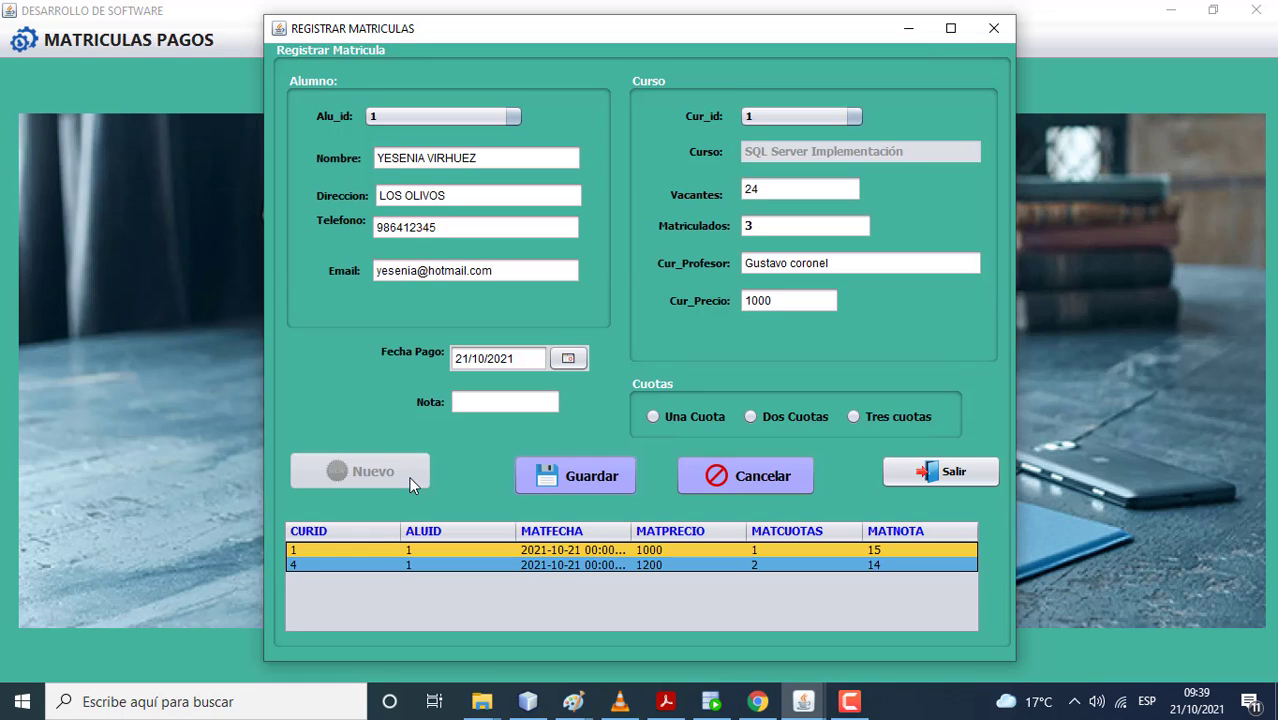
click(420, 124)
click(404, 170)
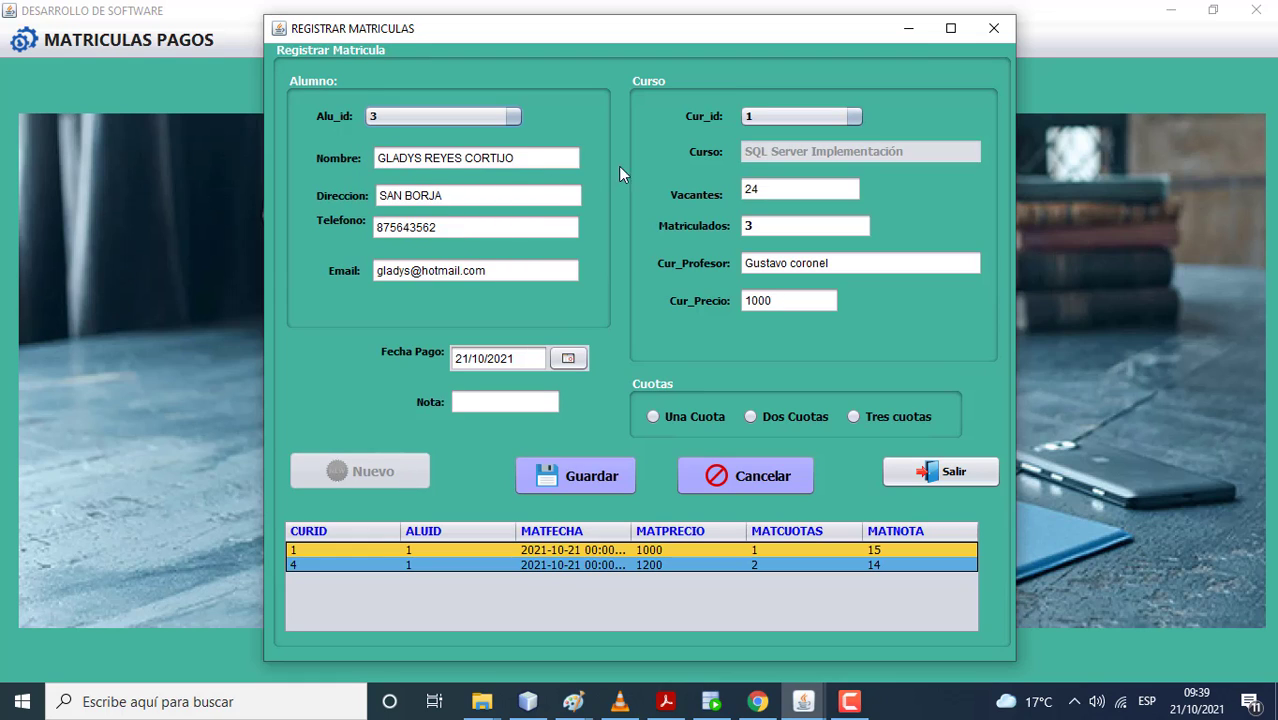
click(752, 121)
click(761, 165)
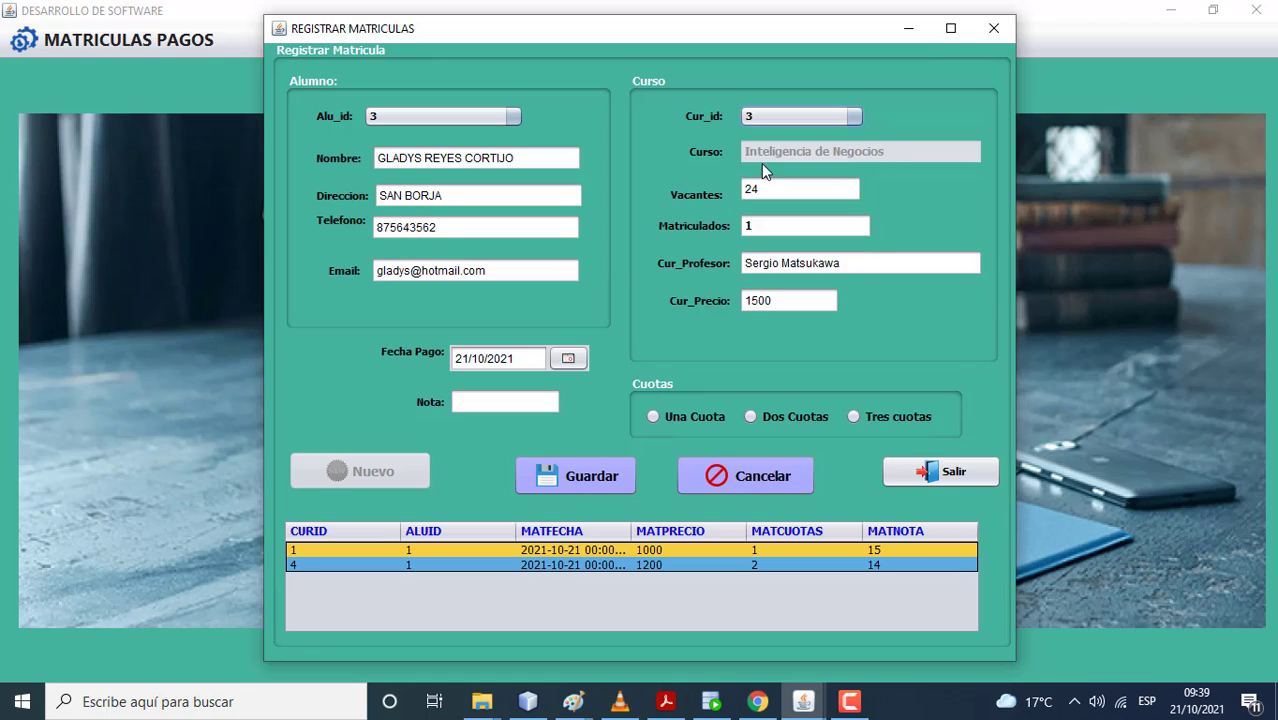
Step: Set the enrolment's Nota to 15 with Tres cuotas and save it
click(516, 403)
text(15)
click(855, 416)
click(593, 485)
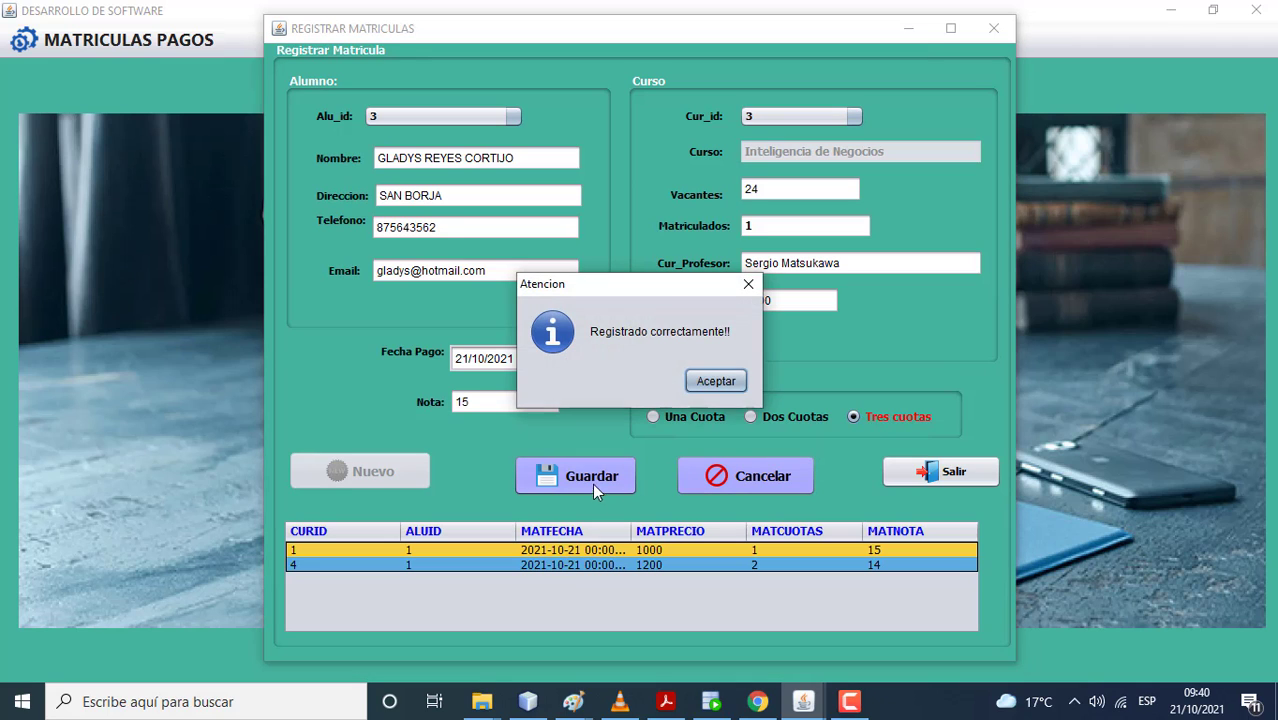
click(710, 379)
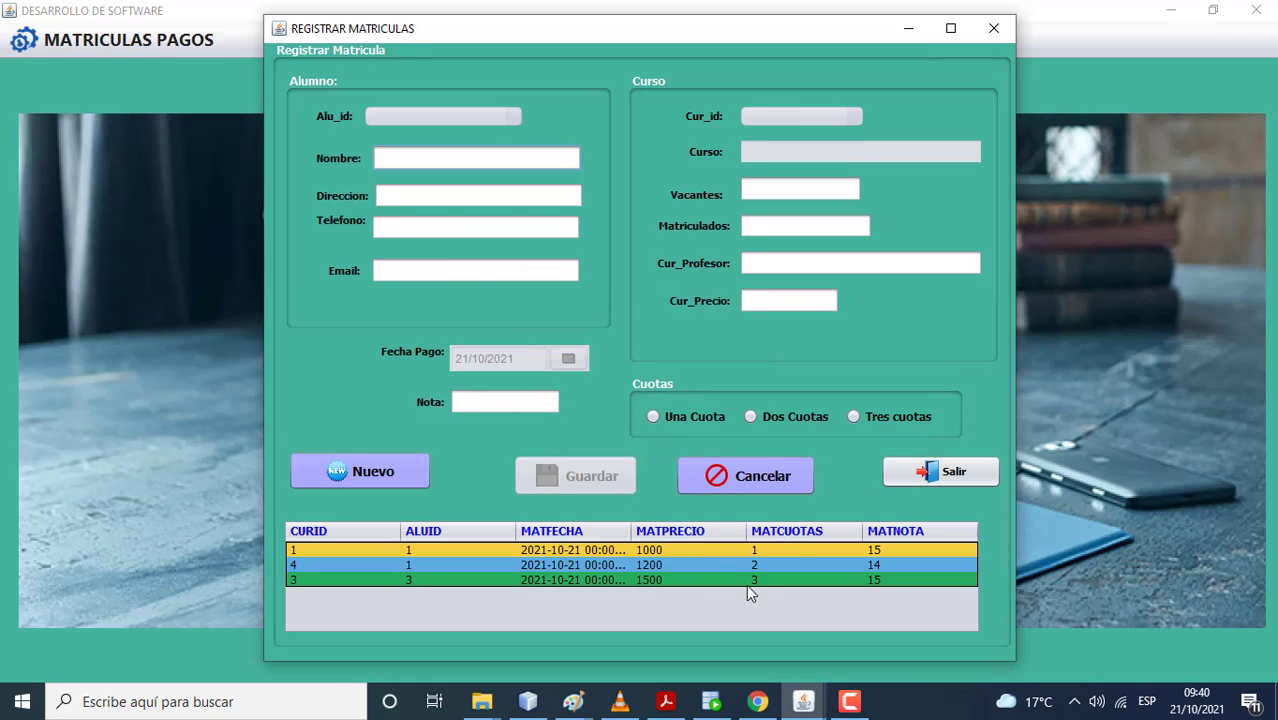
Step: Start a new enrolment for student Alu_id 2 in course Cur_id 3, Inteligencia de Negocios
click(403, 482)
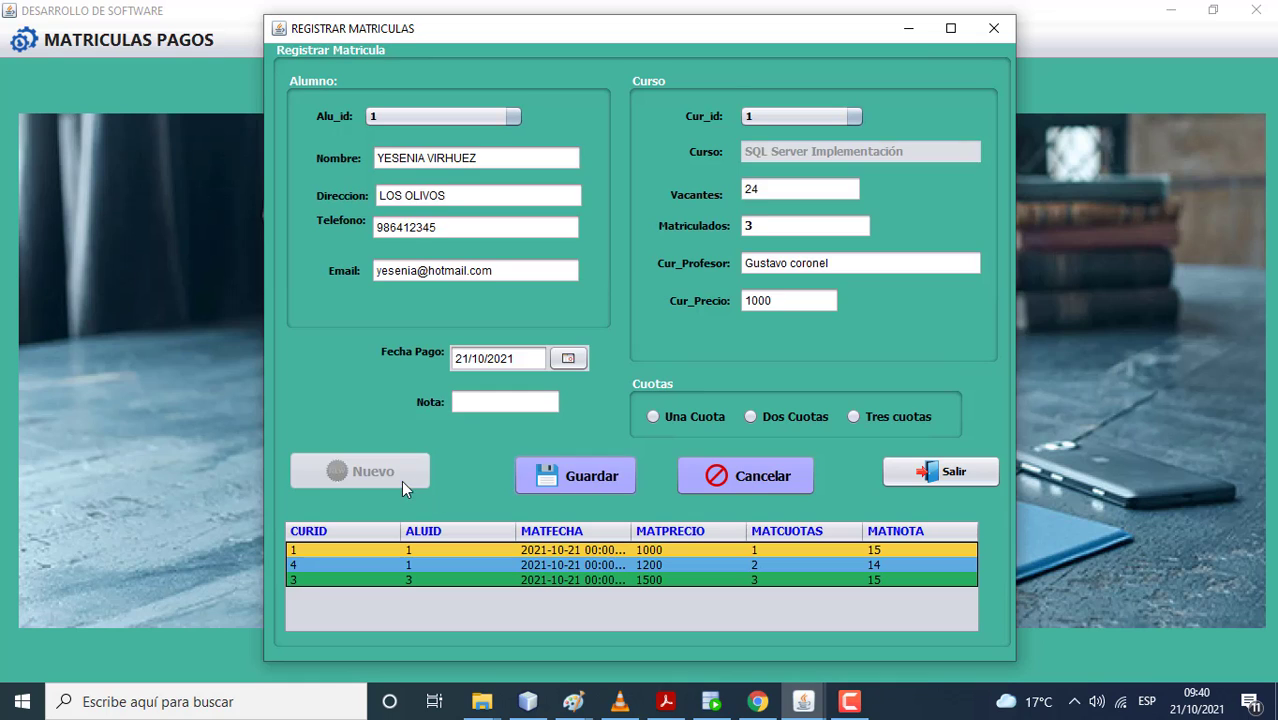
click(406, 117)
click(398, 152)
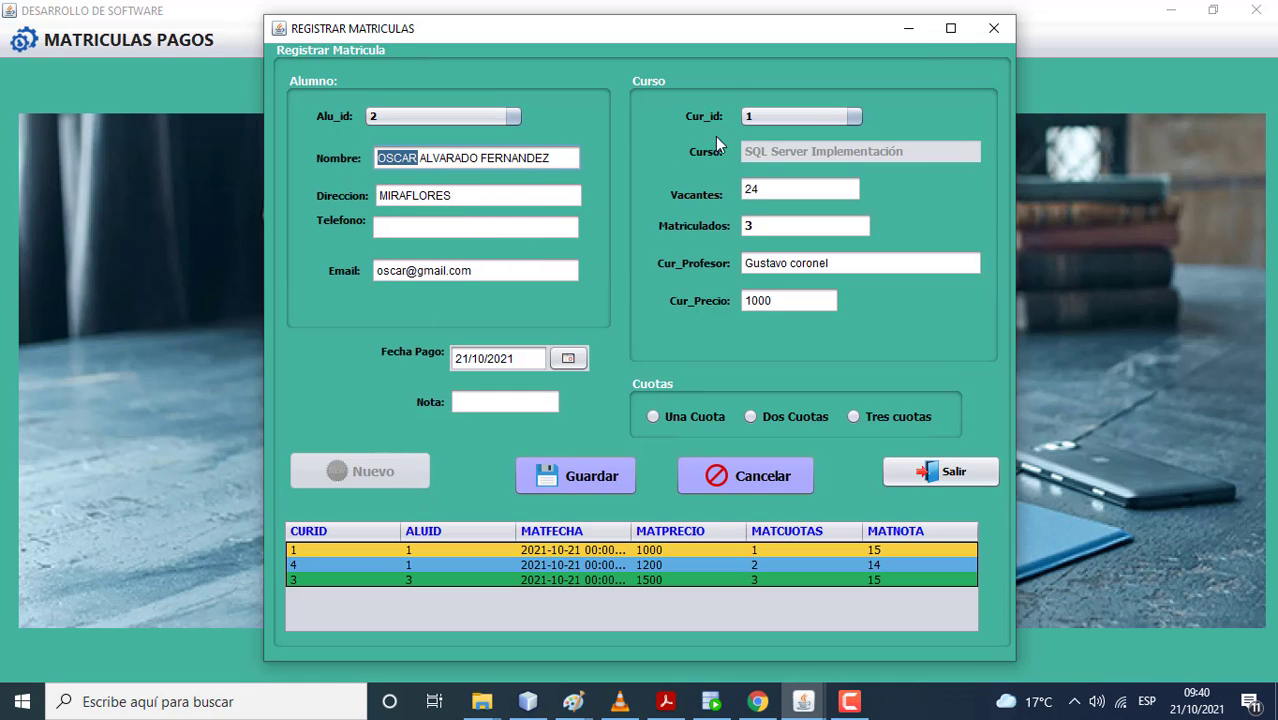
click(756, 122)
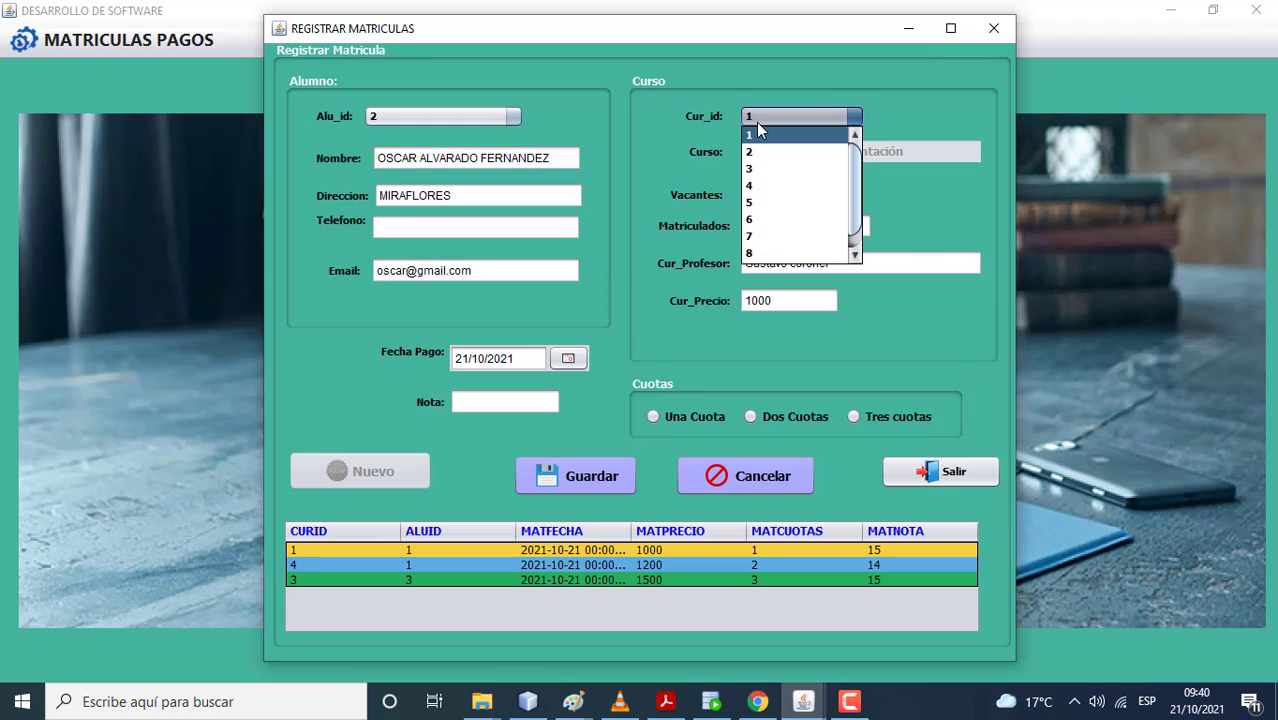
click(766, 172)
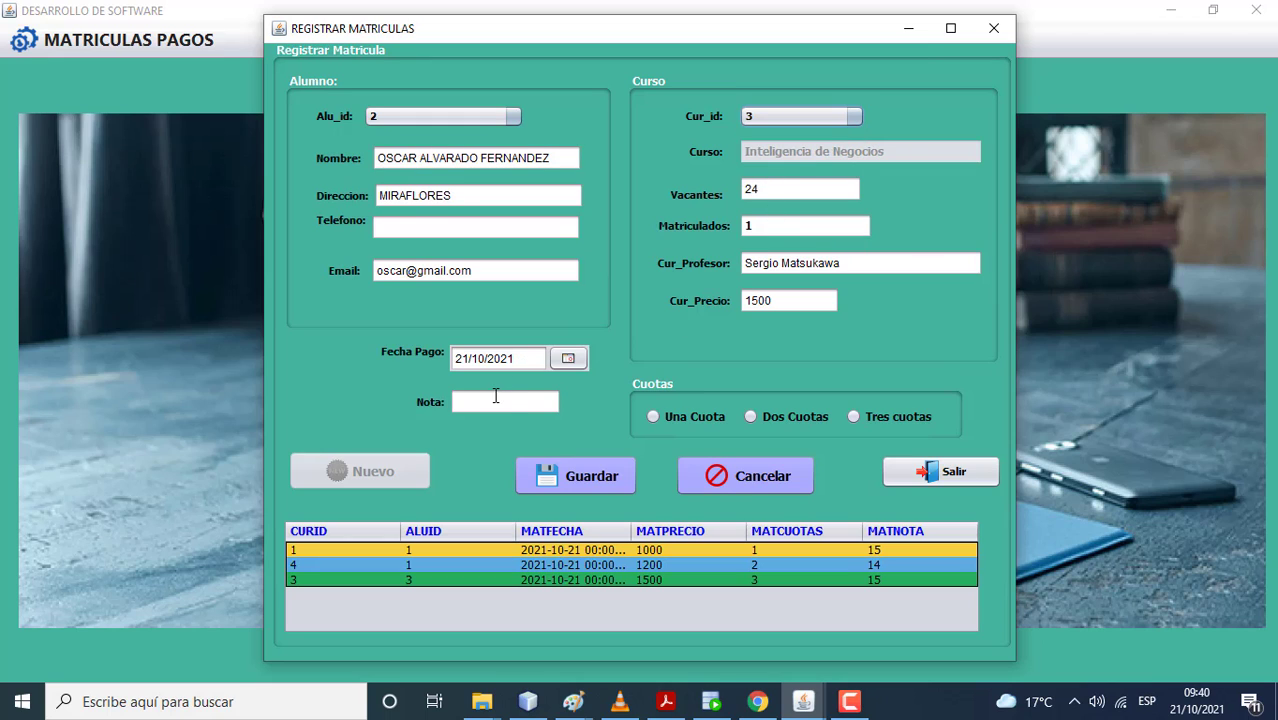
Step: Set the enrolment's Nota to 11 with Dos Cuotas and save it
click(495, 396)
text(11)
click(751, 416)
click(607, 477)
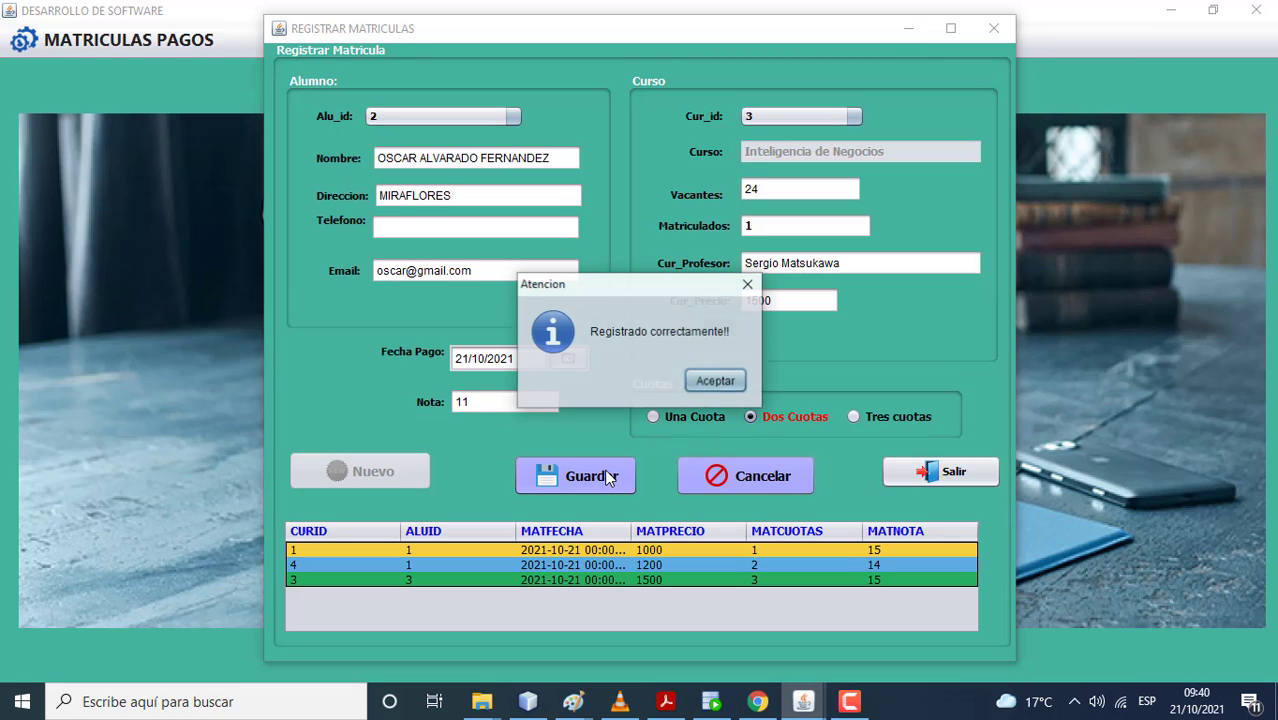
click(716, 383)
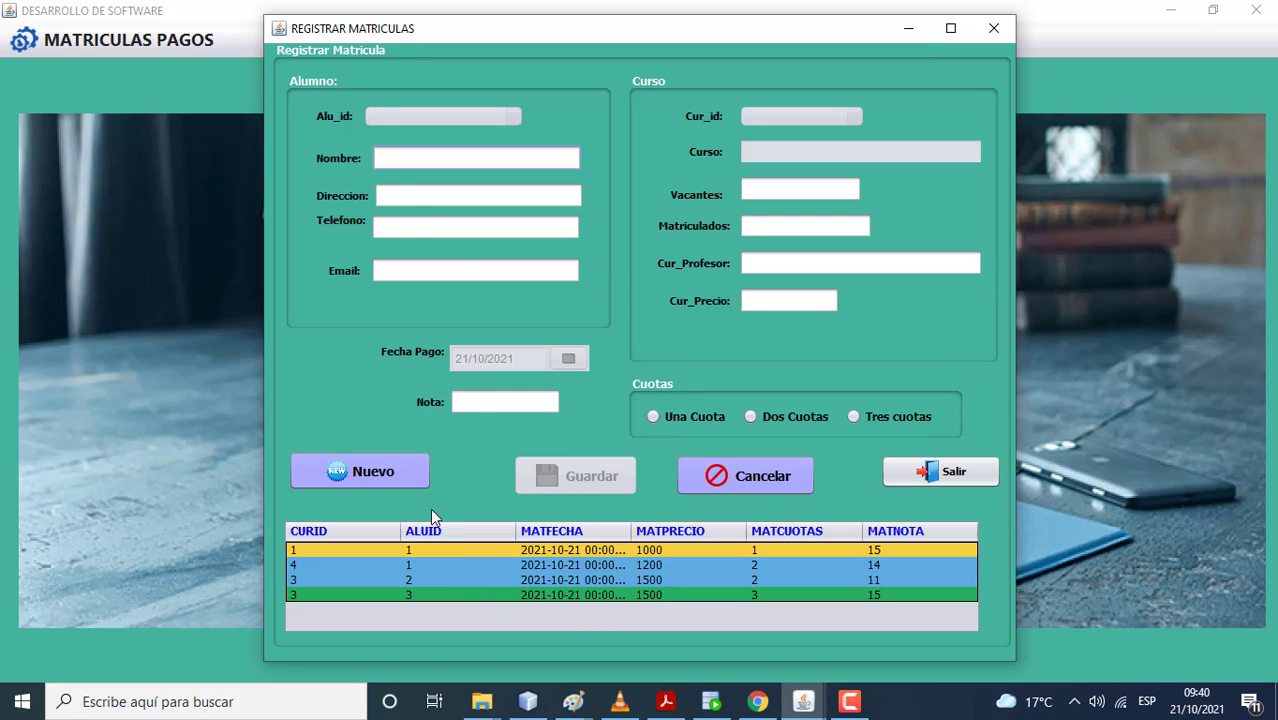
Step: Start a new enrolment for student Alu_id 6 in course Cur_id 7, GESTION DE PROYECTOS
click(396, 469)
click(421, 116)
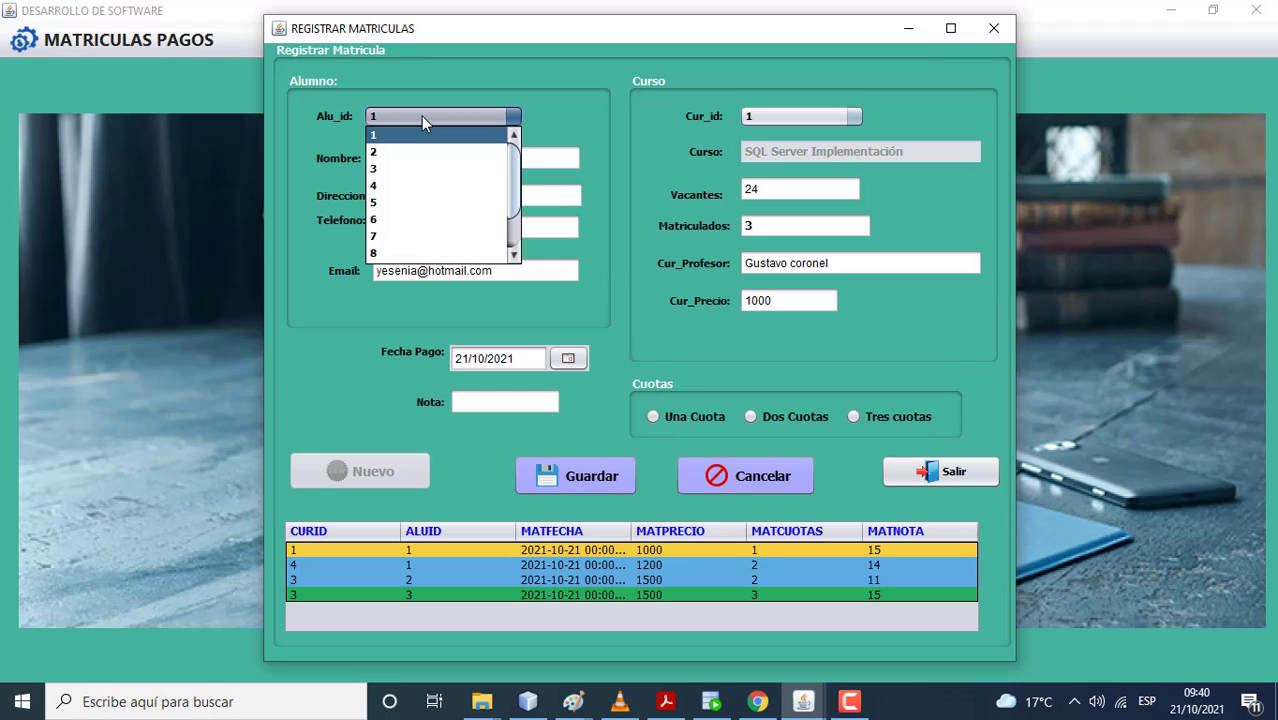
click(399, 224)
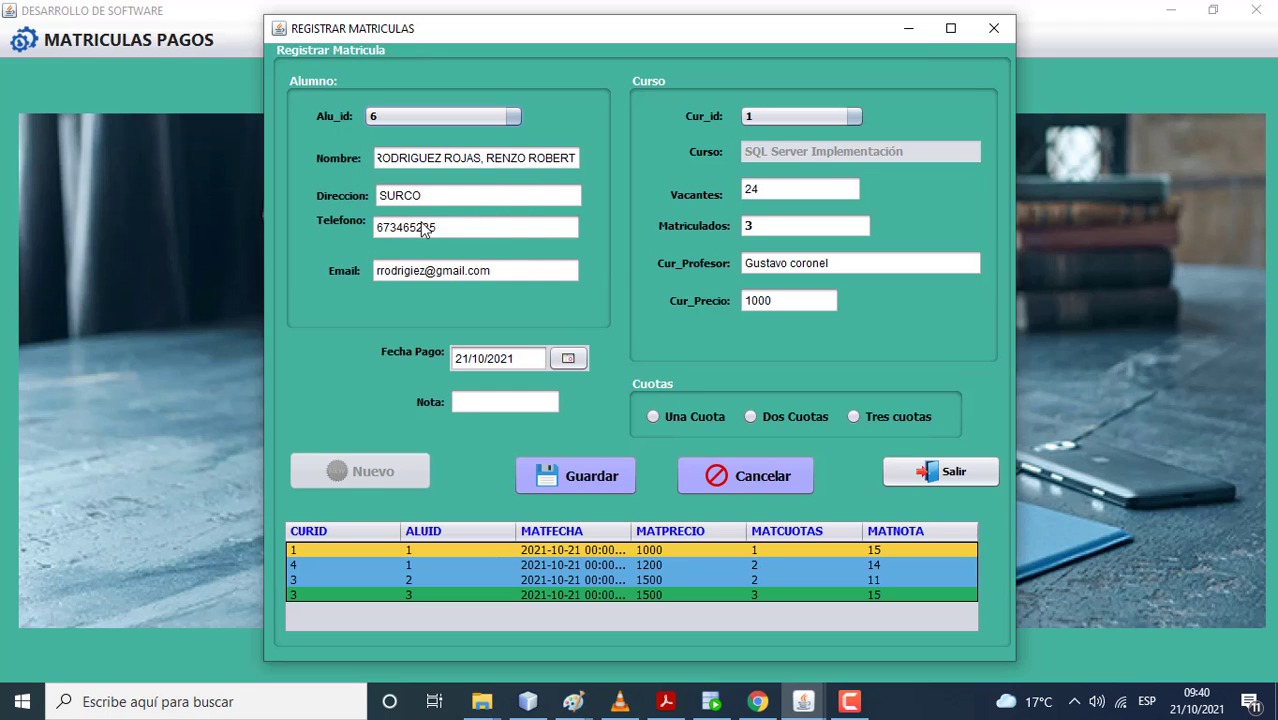
click(778, 120)
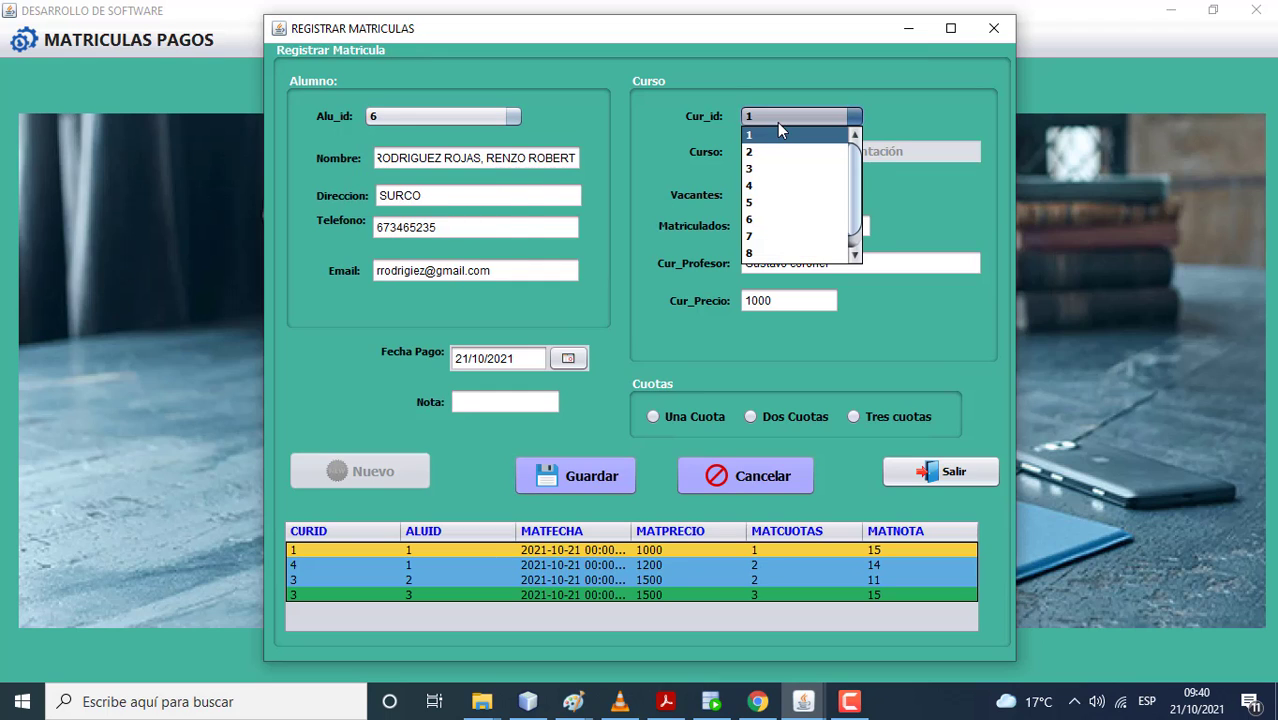
click(770, 237)
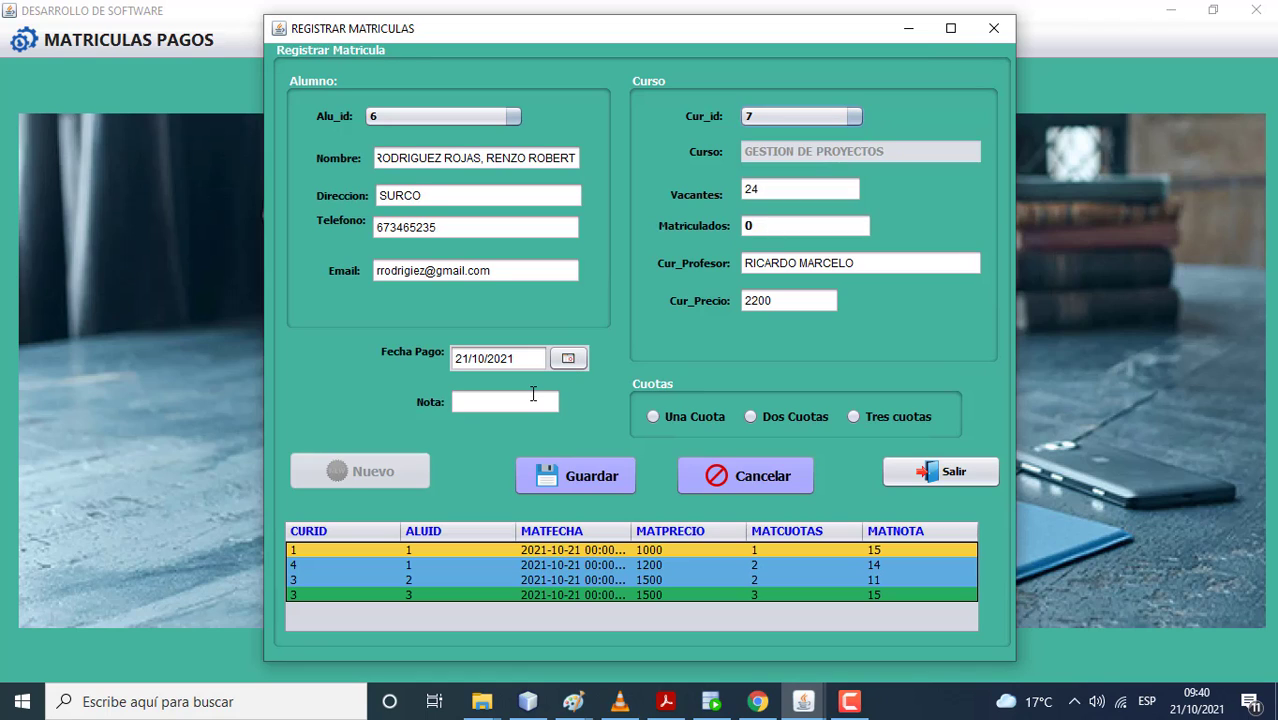
Step: Set the enrolment's Nota to 13 with Tres cuotas and save it
click(533, 394)
text(13)
click(855, 416)
click(620, 469)
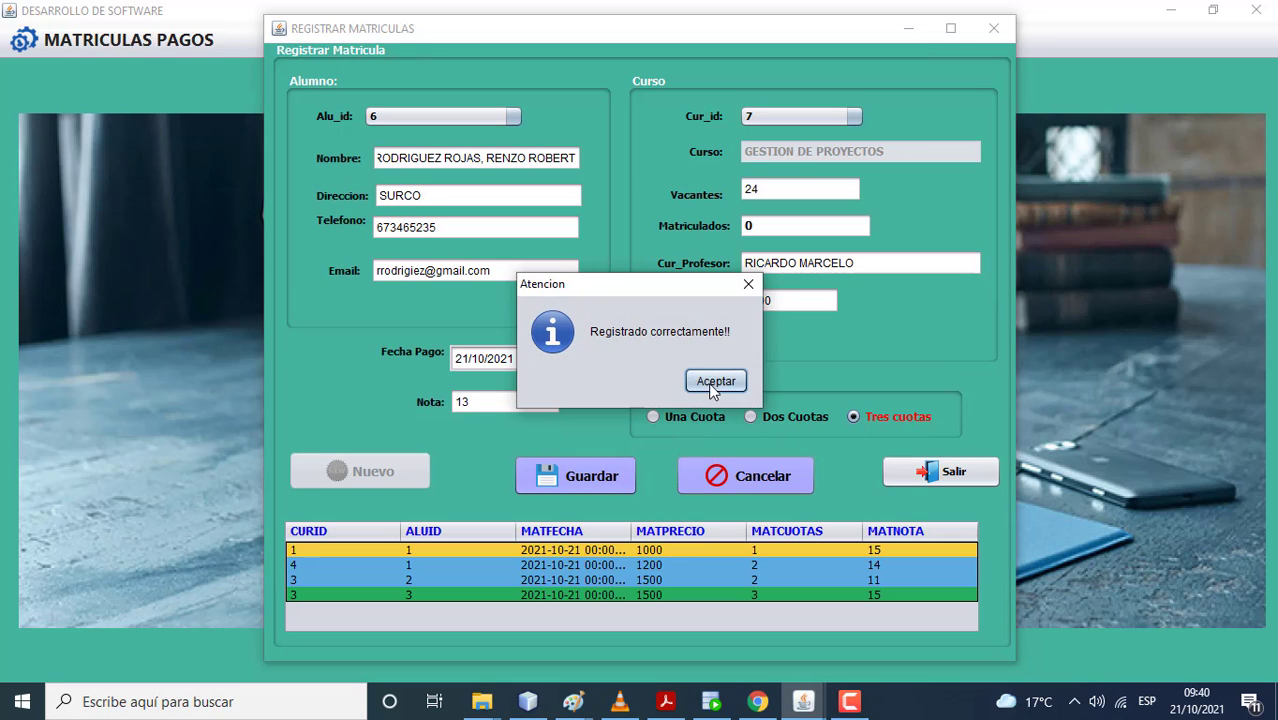
click(710, 378)
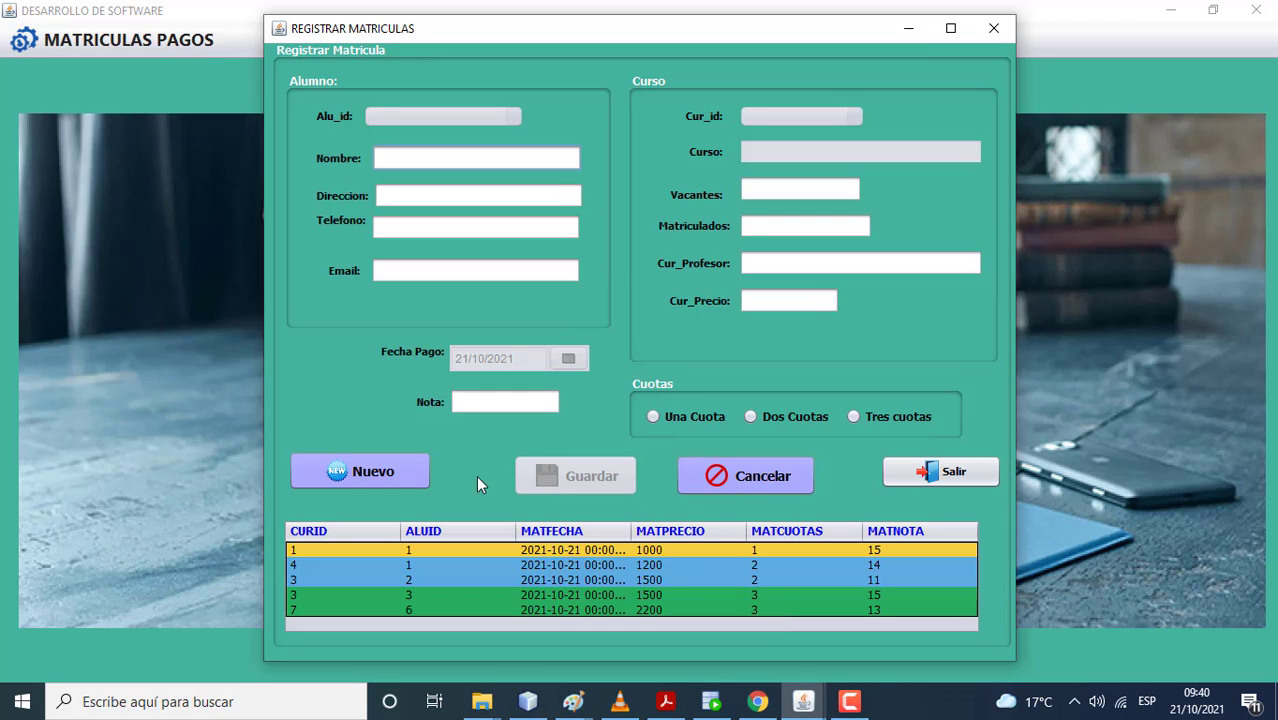
Step: Try to save a duplicate enrolment for student Alu_id 1 in course Cur_id 4, Programación Transact-SQL, with Nota 13 and Una Cuota
click(416, 479)
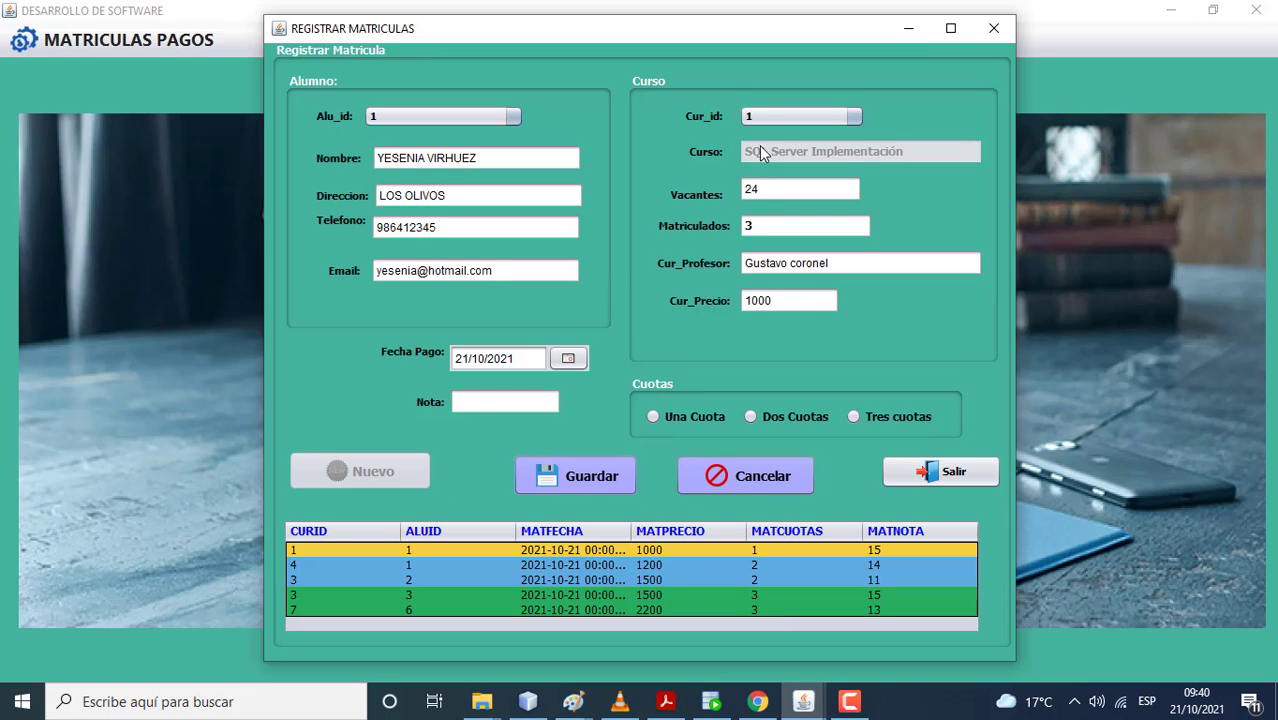
click(768, 118)
click(770, 186)
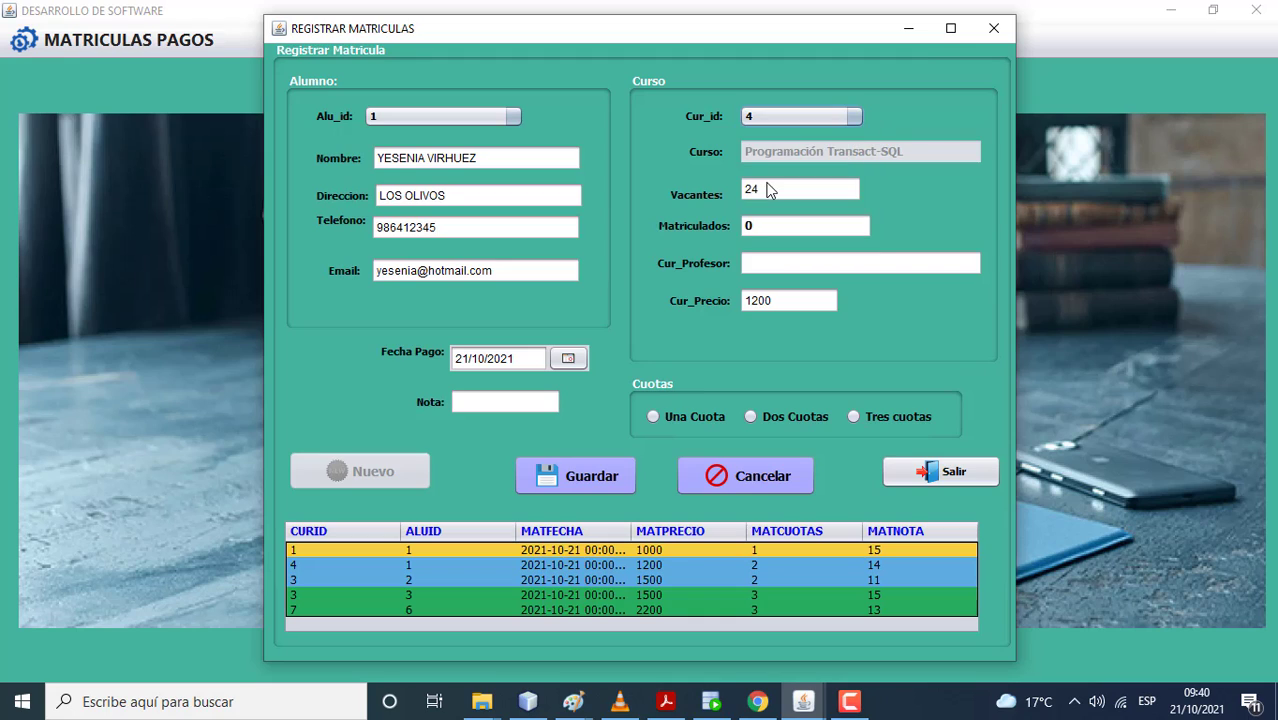
click(528, 400)
text(13)
click(653, 418)
click(592, 479)
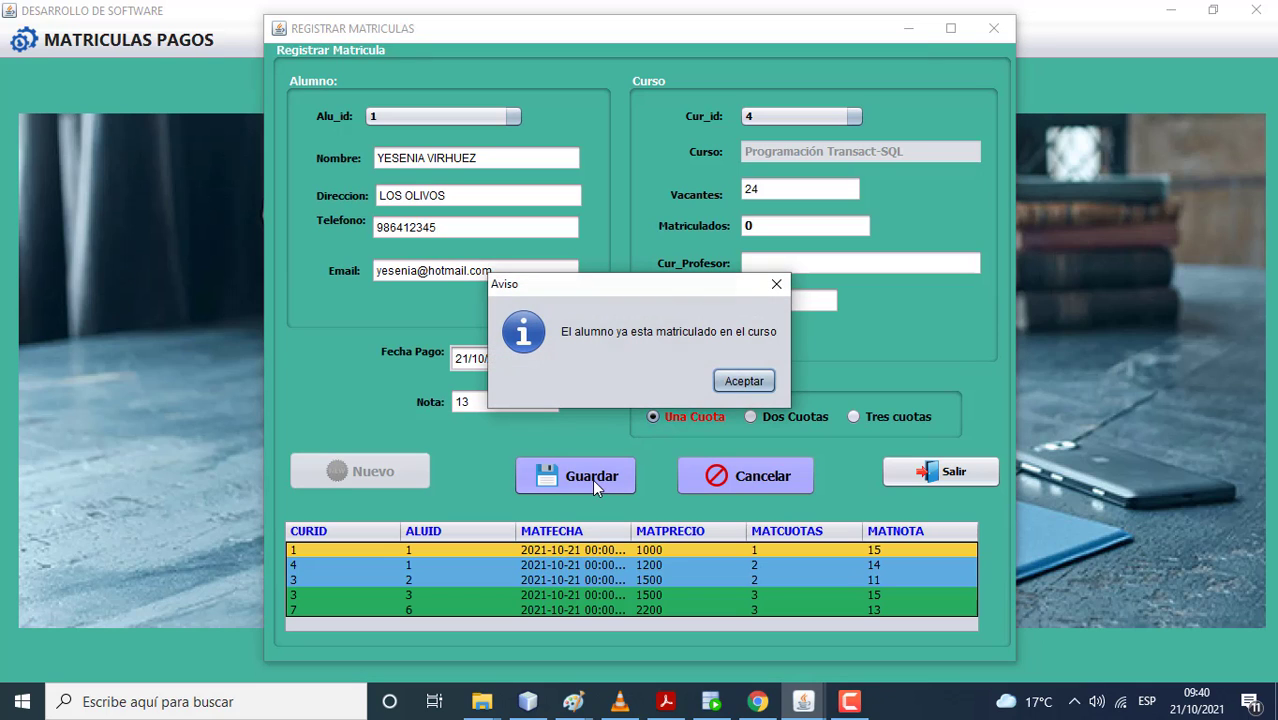
click(728, 381)
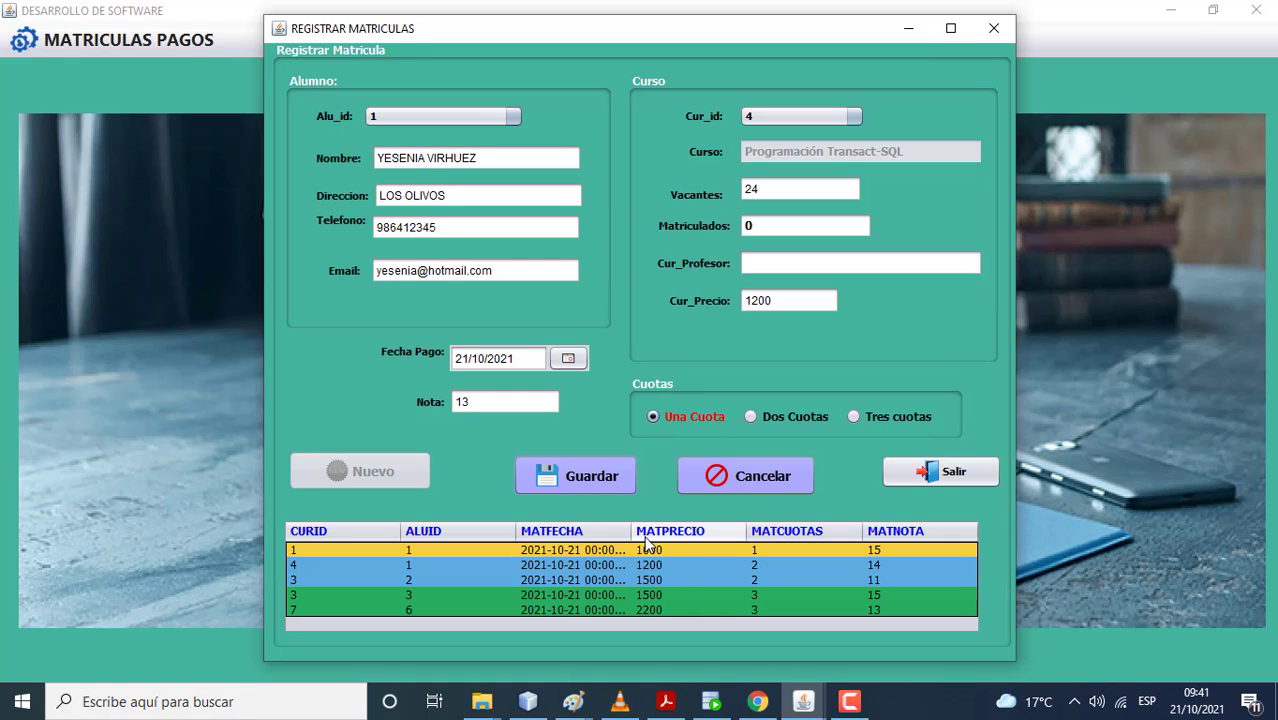
click(594, 477)
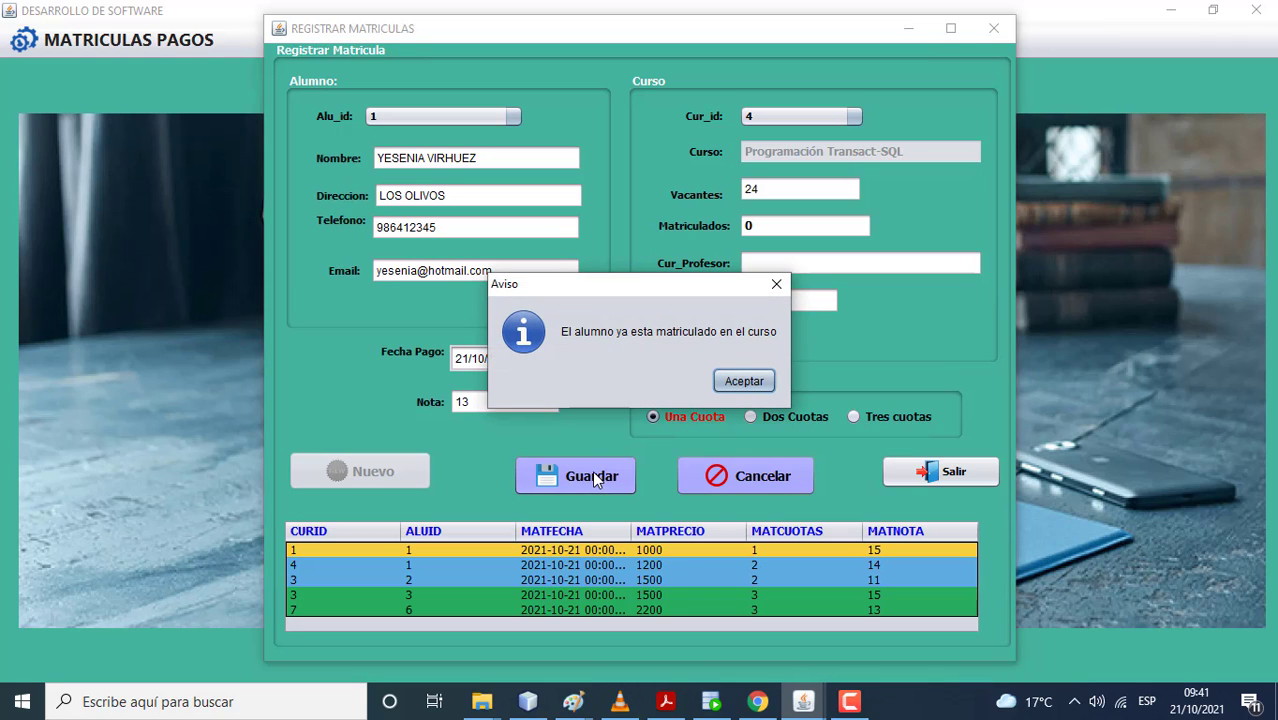
click(742, 383)
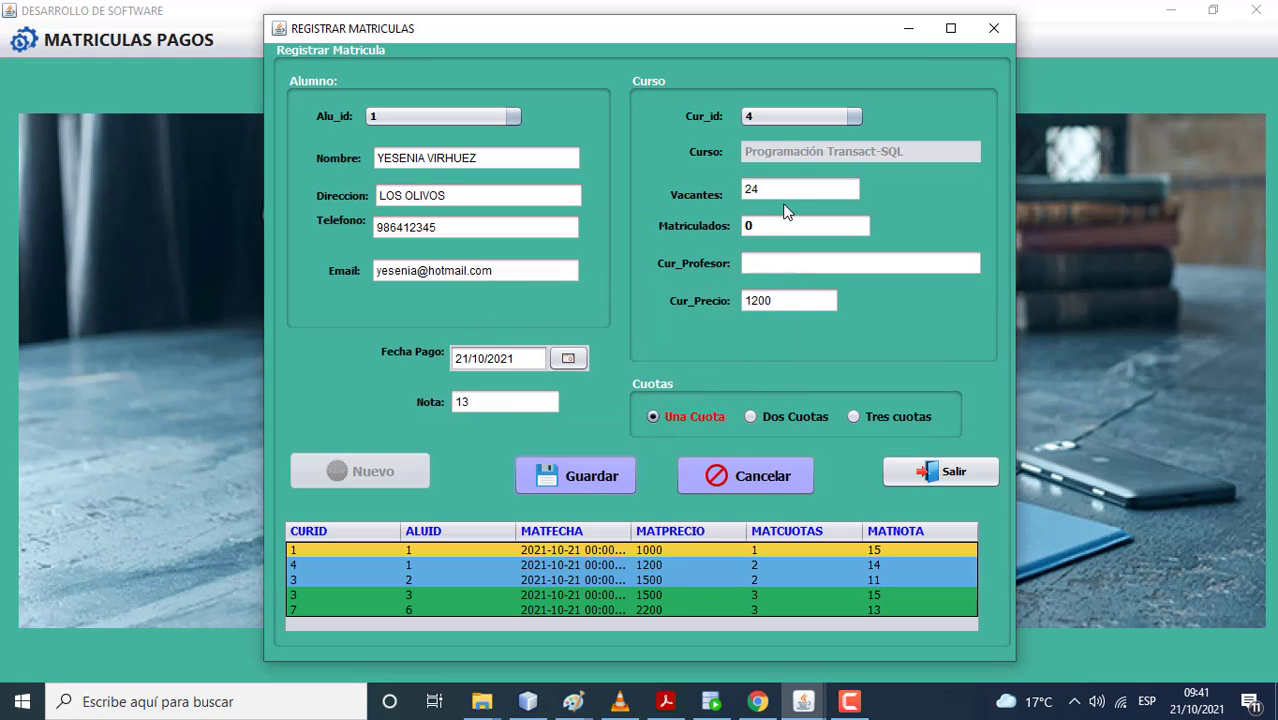
Step: Change the enrolment's course to Cur_id 5, Java Fundamentos, and save it
click(771, 115)
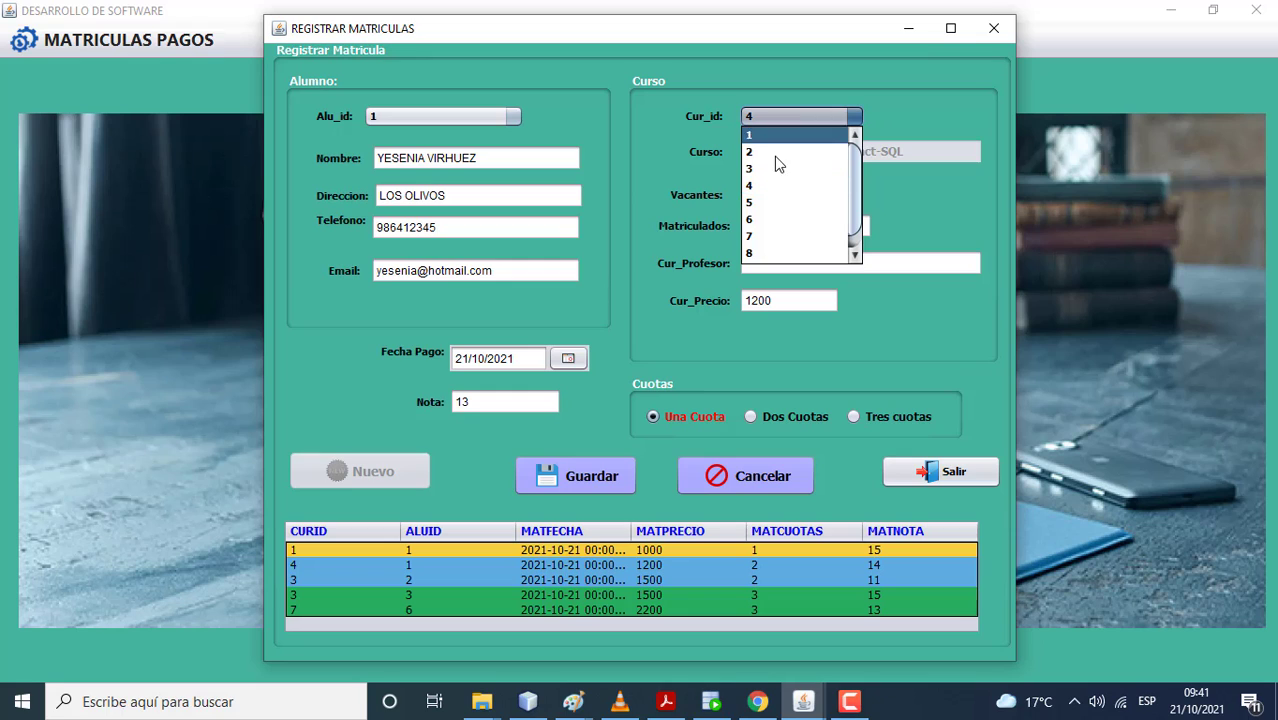
click(773, 196)
click(588, 475)
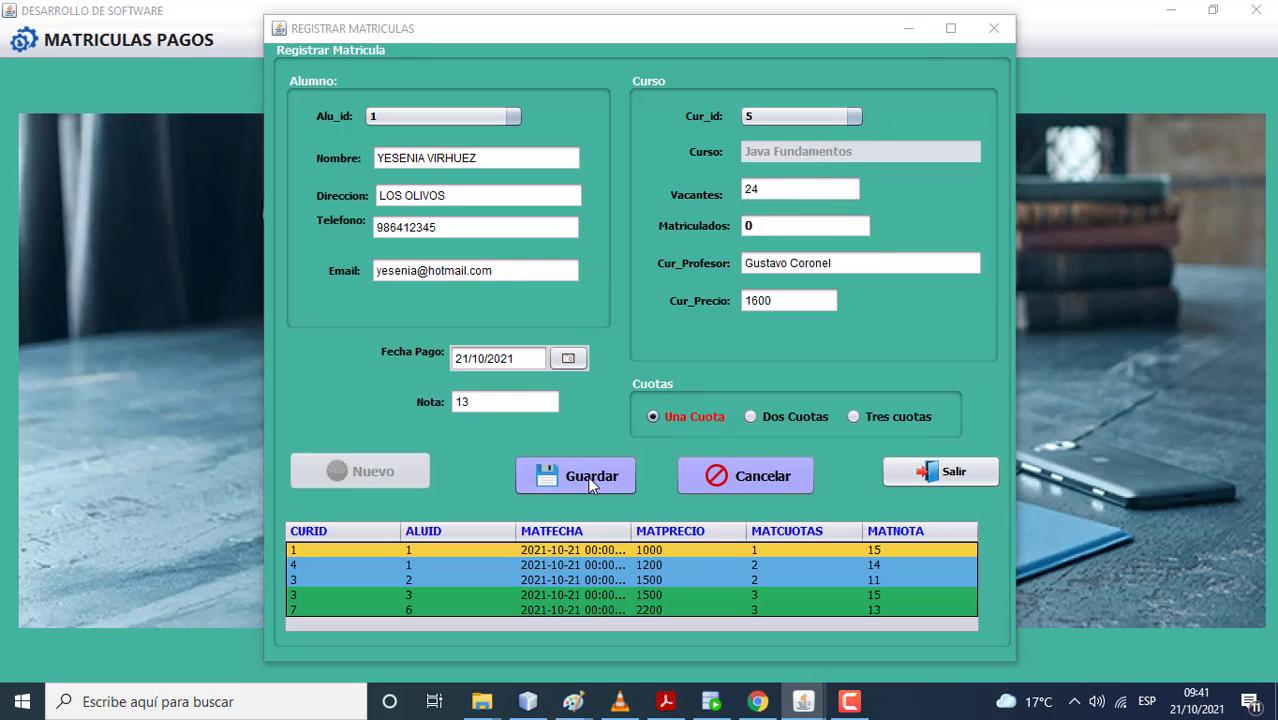
click(698, 384)
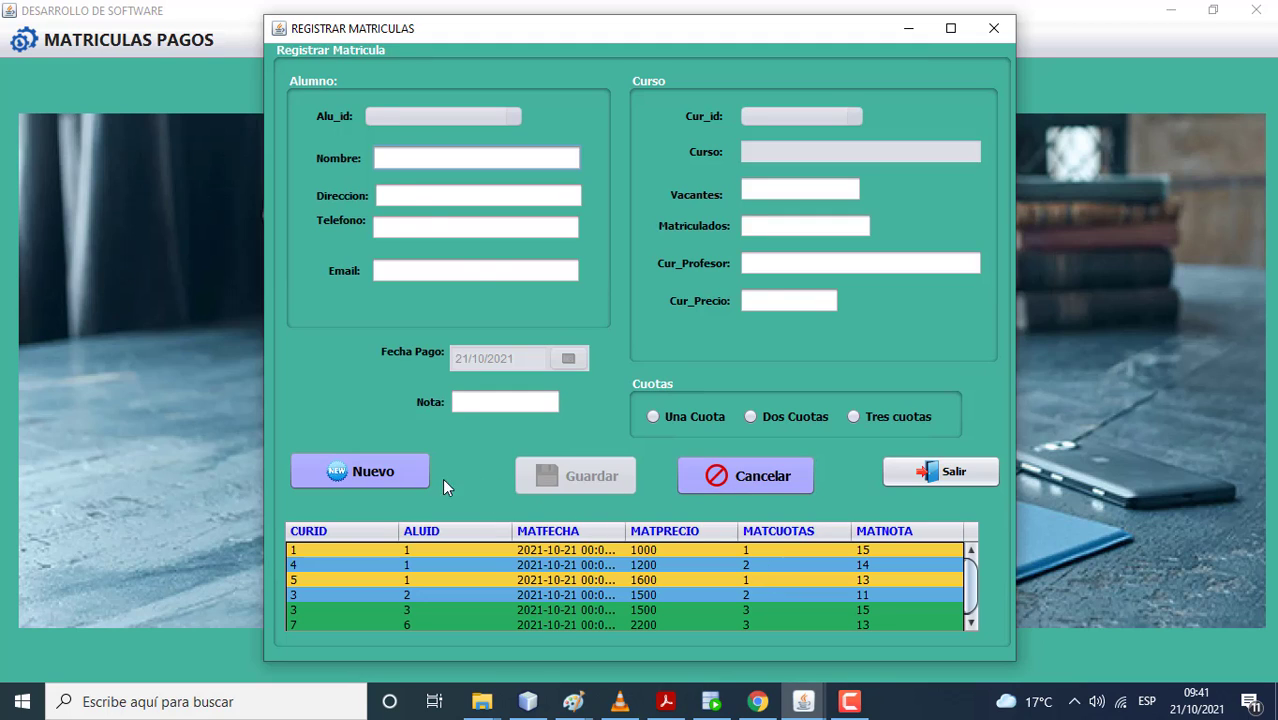
Step: Start another enrolment, cancel it and close the enrolment form
click(402, 471)
click(713, 481)
click(895, 475)
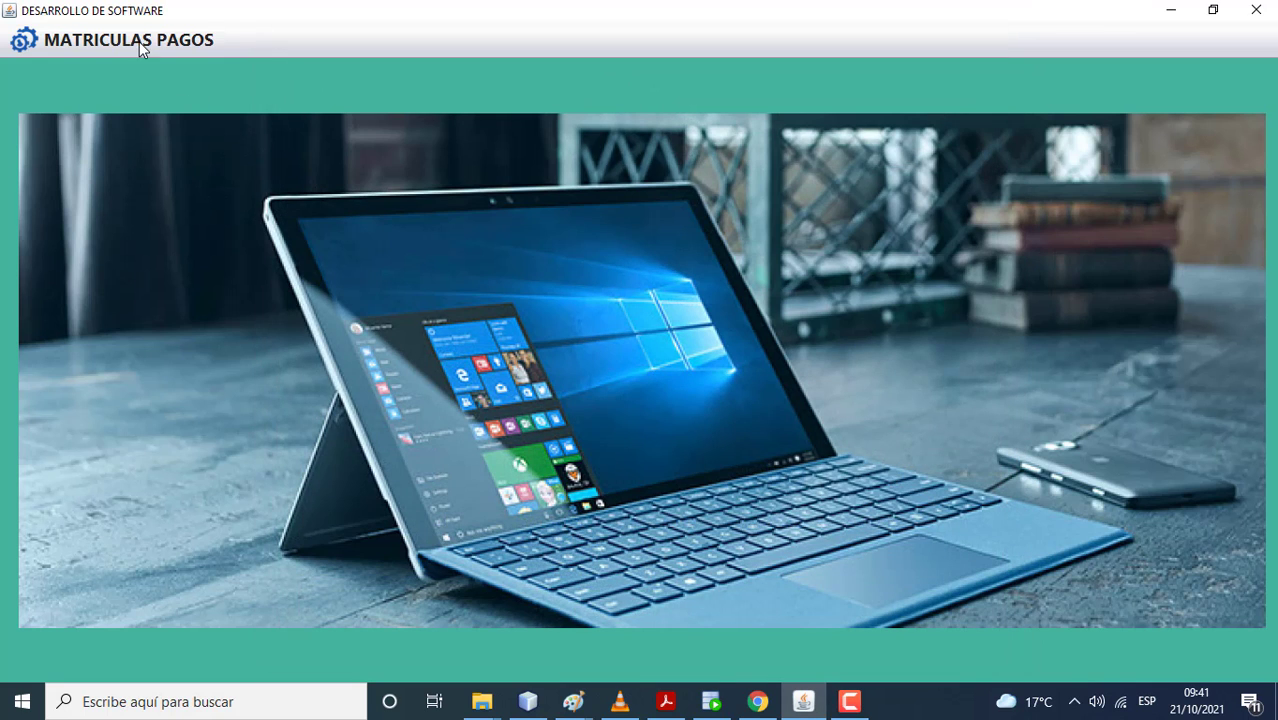
Step: Open Consultas and query the enrolments of course 1, SQL Server Implementación
click(139, 41)
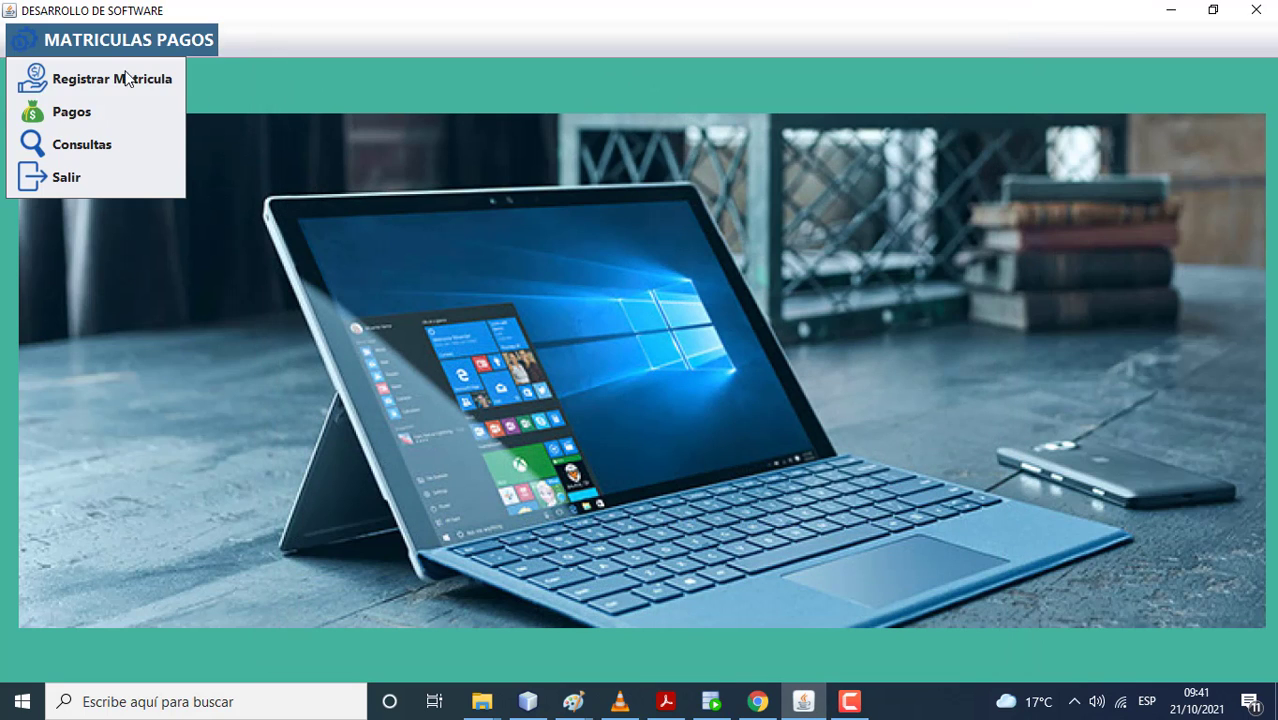
click(113, 144)
click(470, 266)
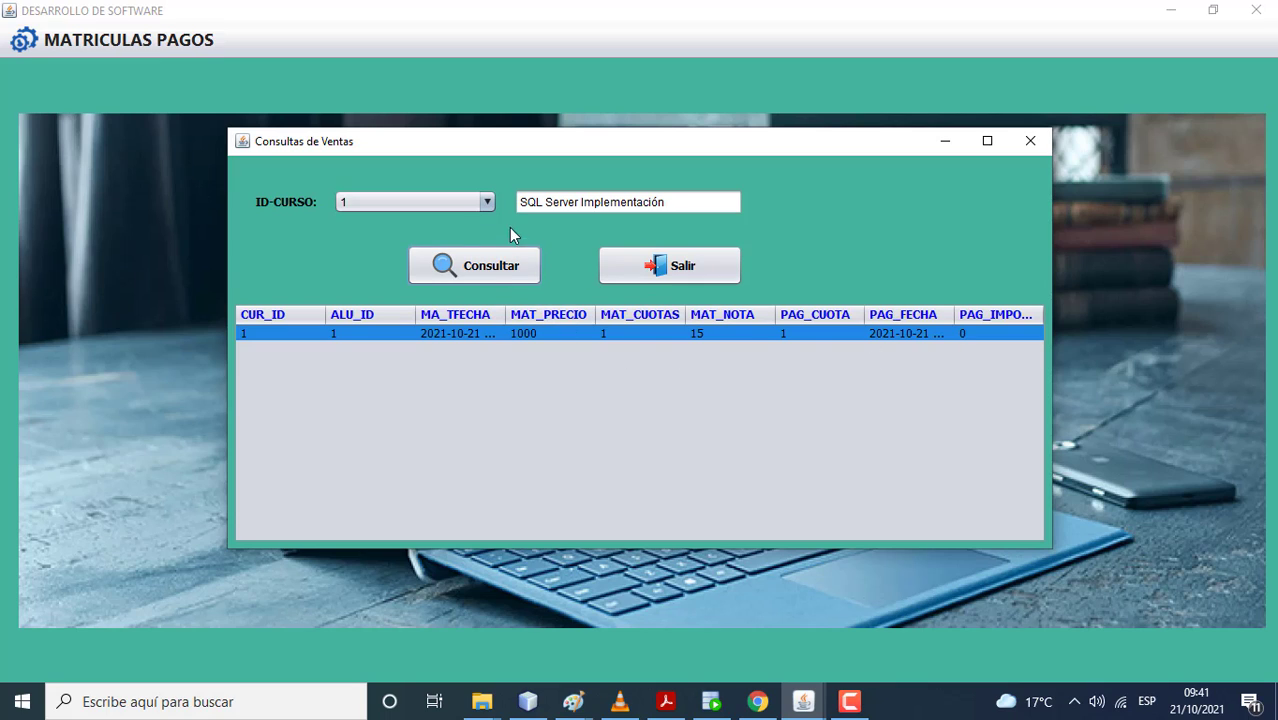
Step: Query course 3, Inteligencia de Negocios, and examine the student IDs and instalment numbers in its records
double_click(487, 203)
click(487, 203)
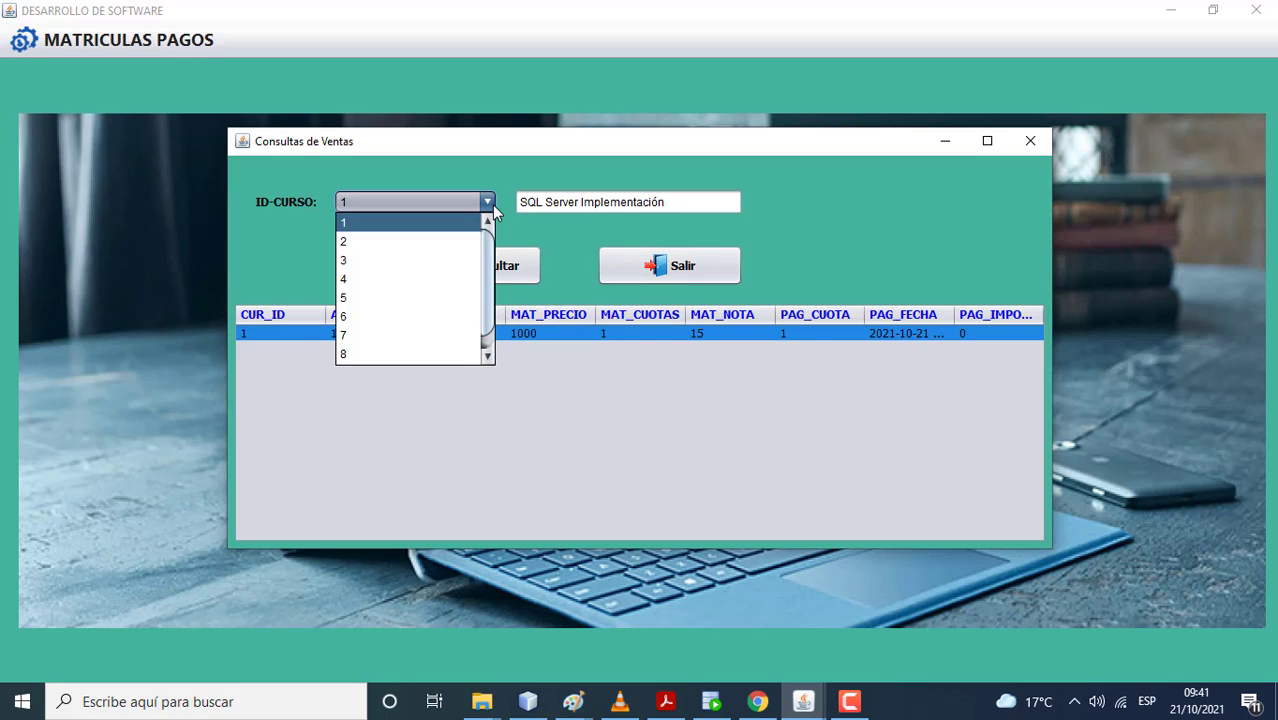
click(400, 260)
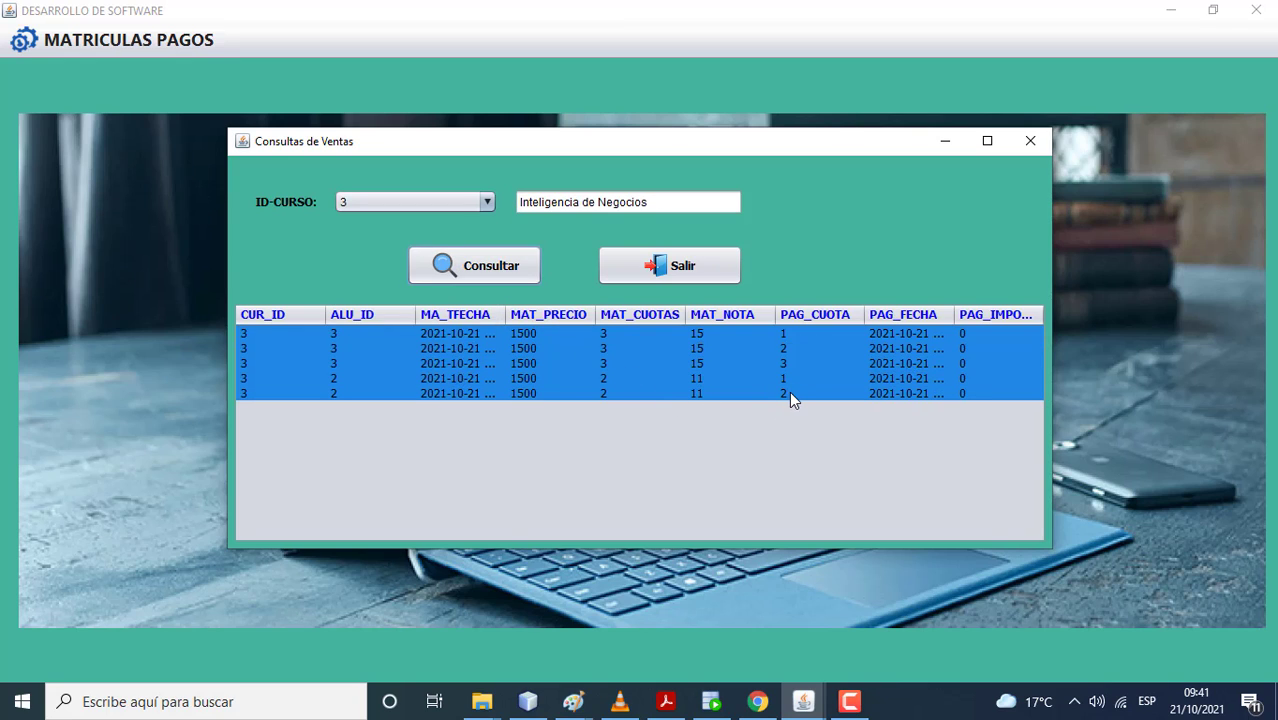
click(337, 380)
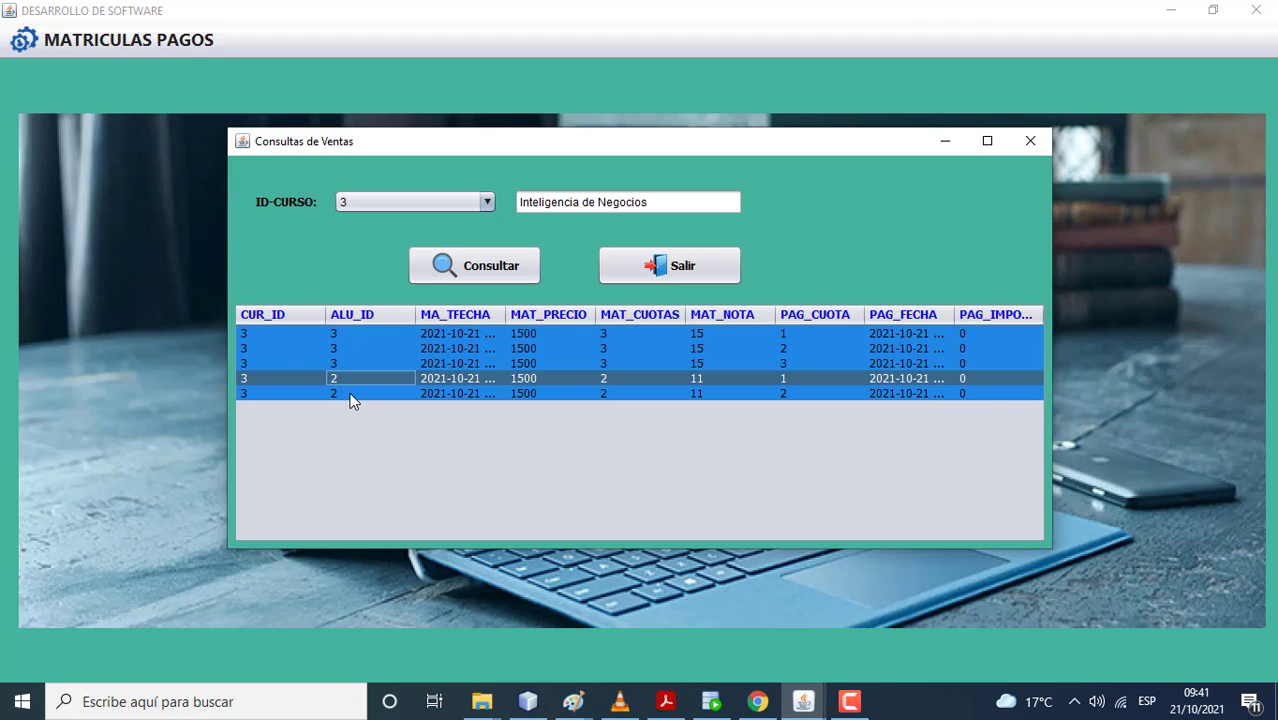
click(350, 395)
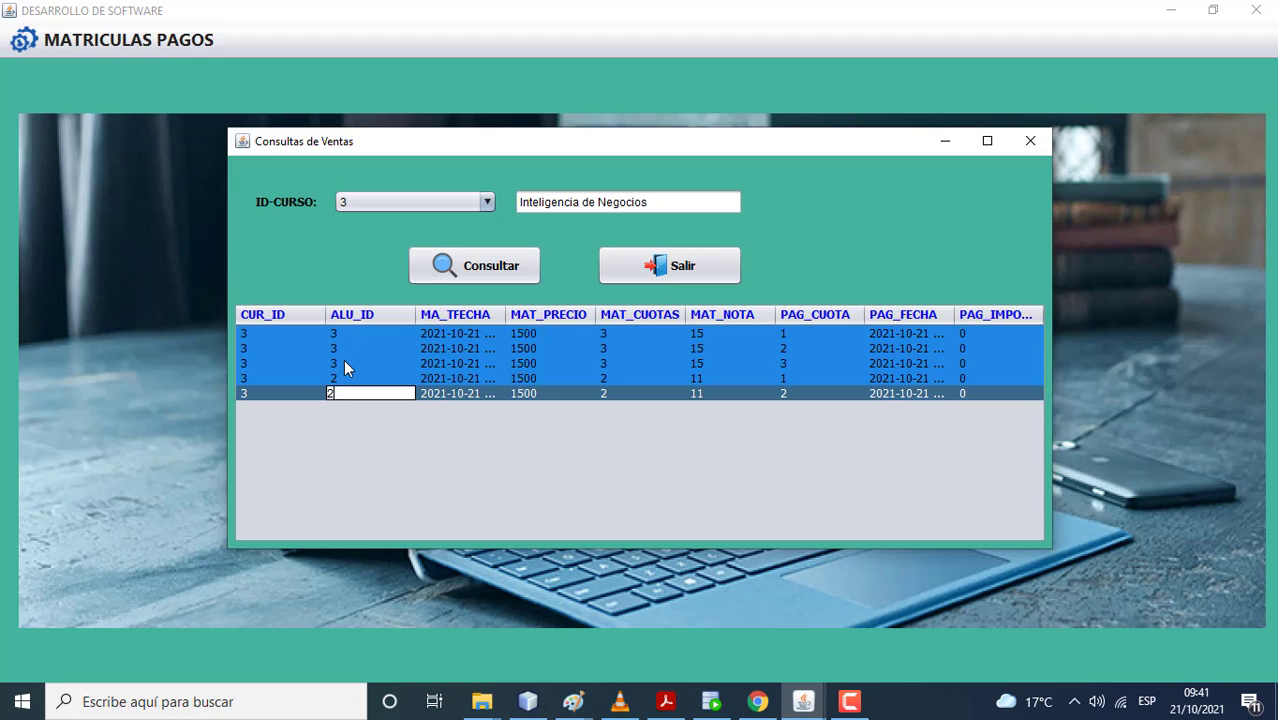
click(343, 345)
click(343, 333)
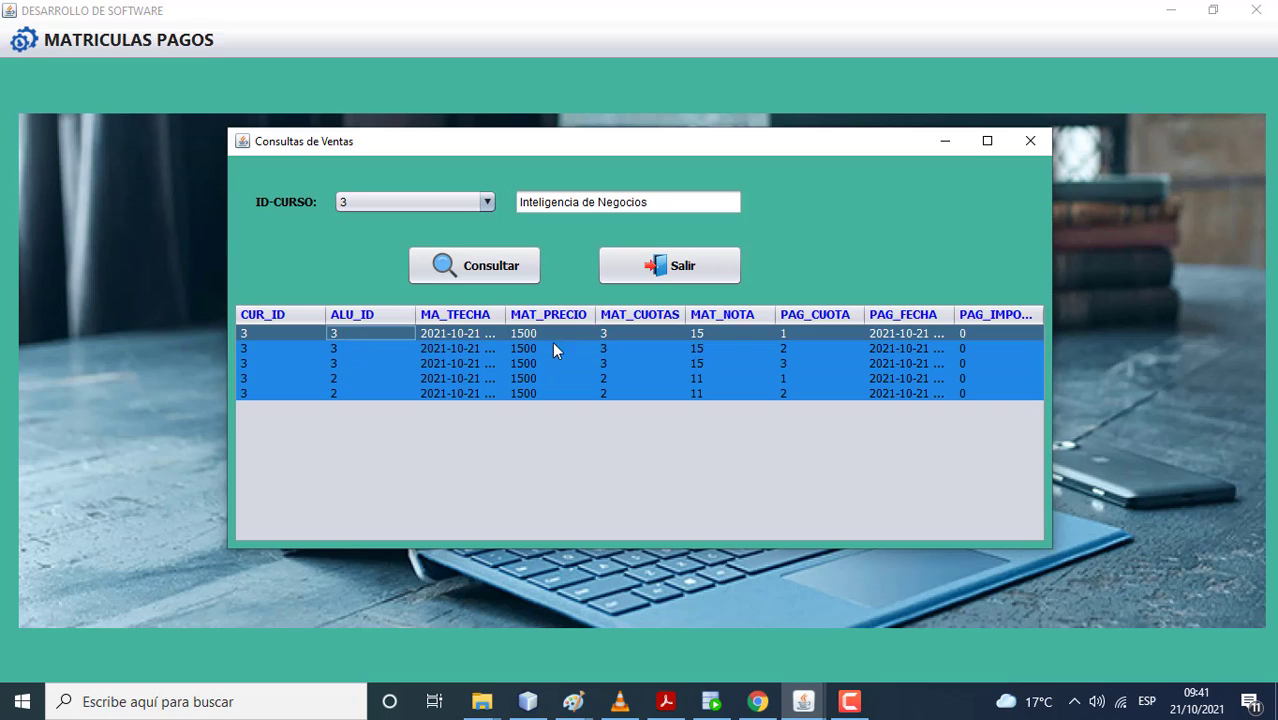
click(787, 349)
click(791, 333)
Step: Query the enrolments of course 6, Java Cliente-Servidor
click(489, 203)
click(405, 314)
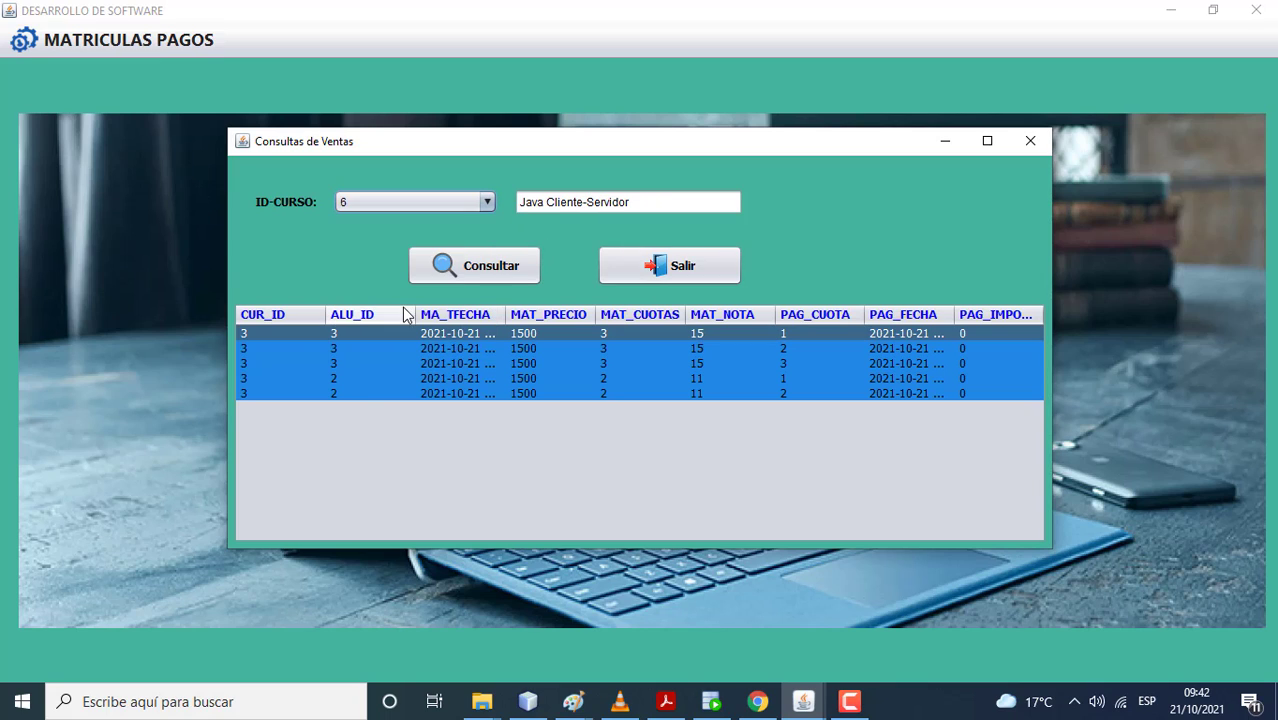
click(456, 273)
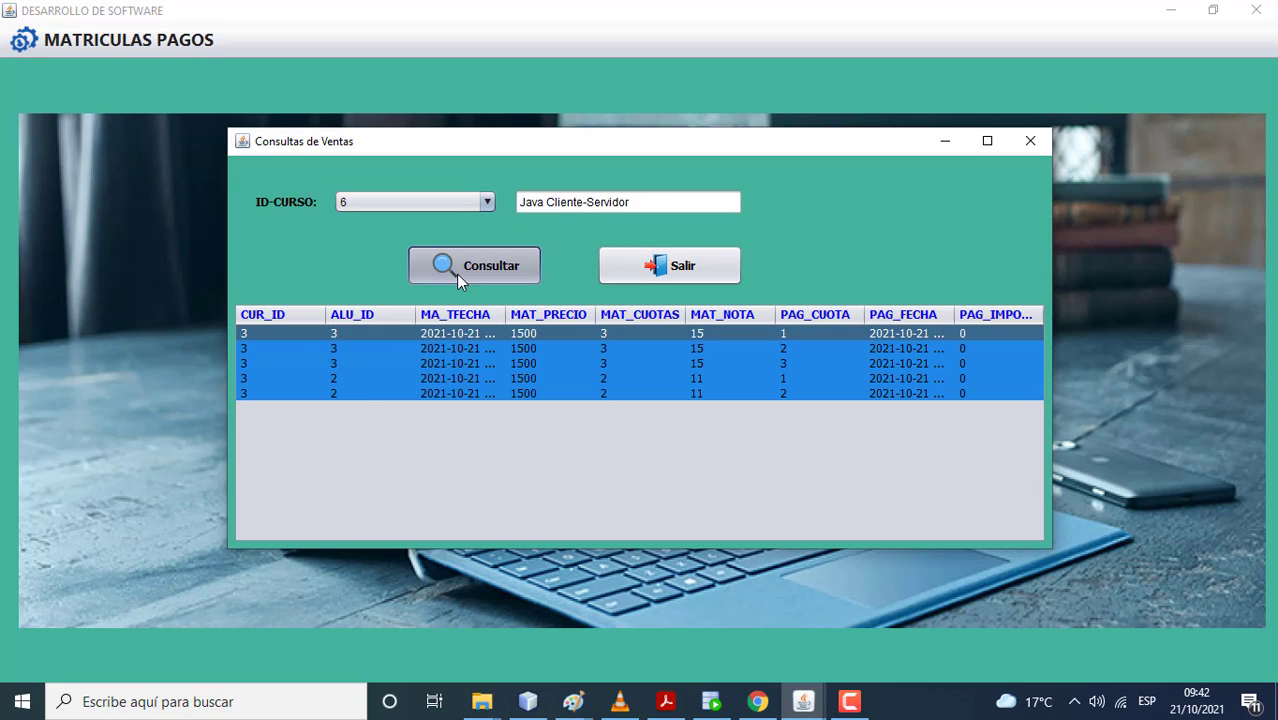
Step: Query course 7, GESTION DE PROYECTOS, examine its instalment rows and close the query form
click(455, 209)
click(415, 334)
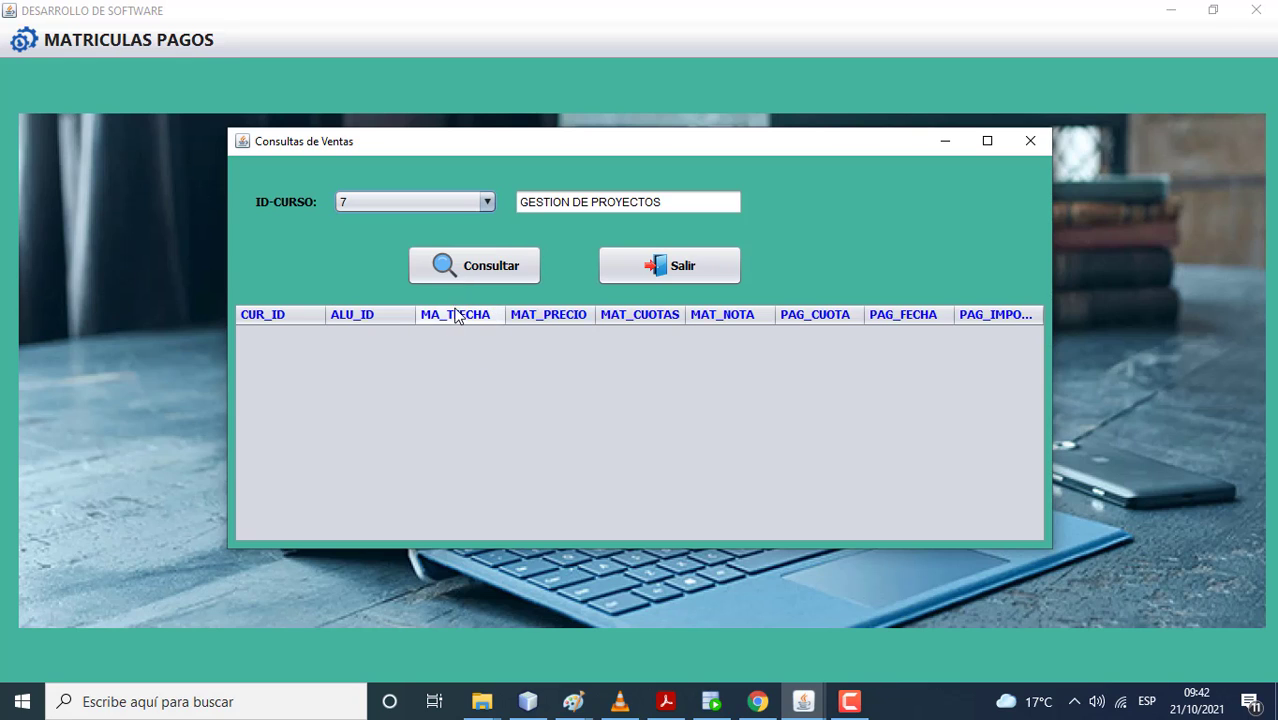
click(472, 277)
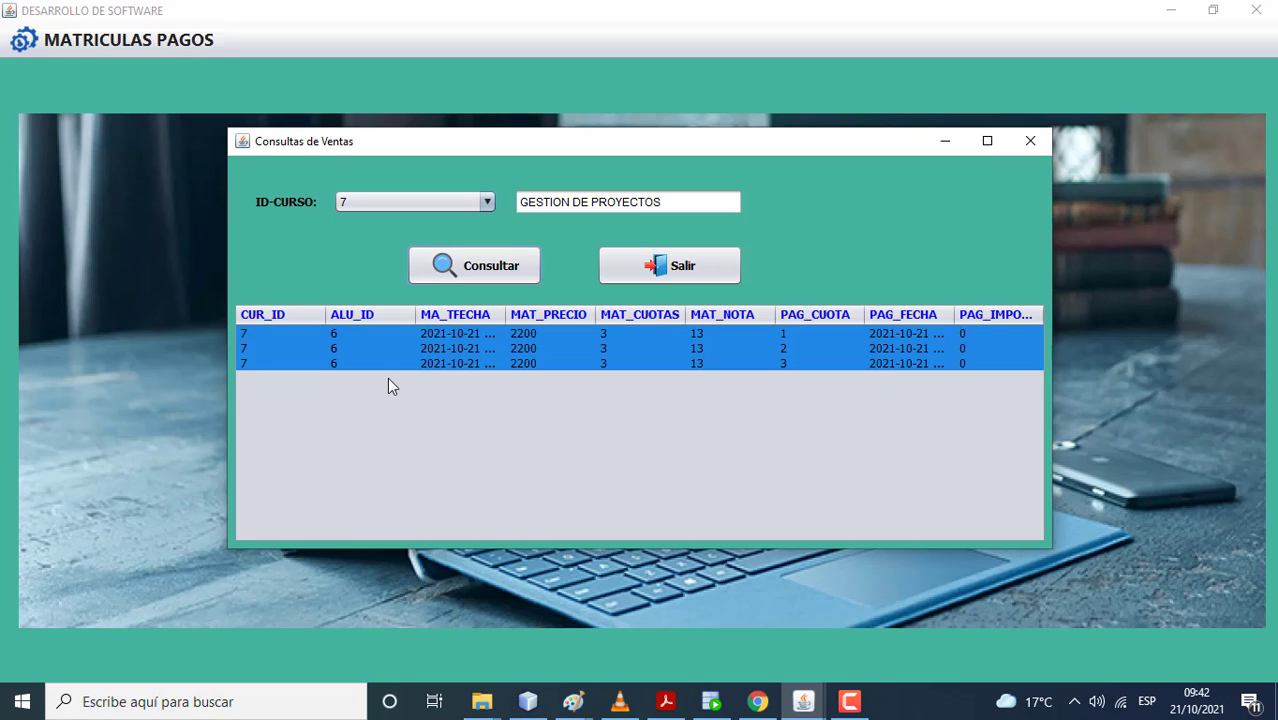
click(801, 335)
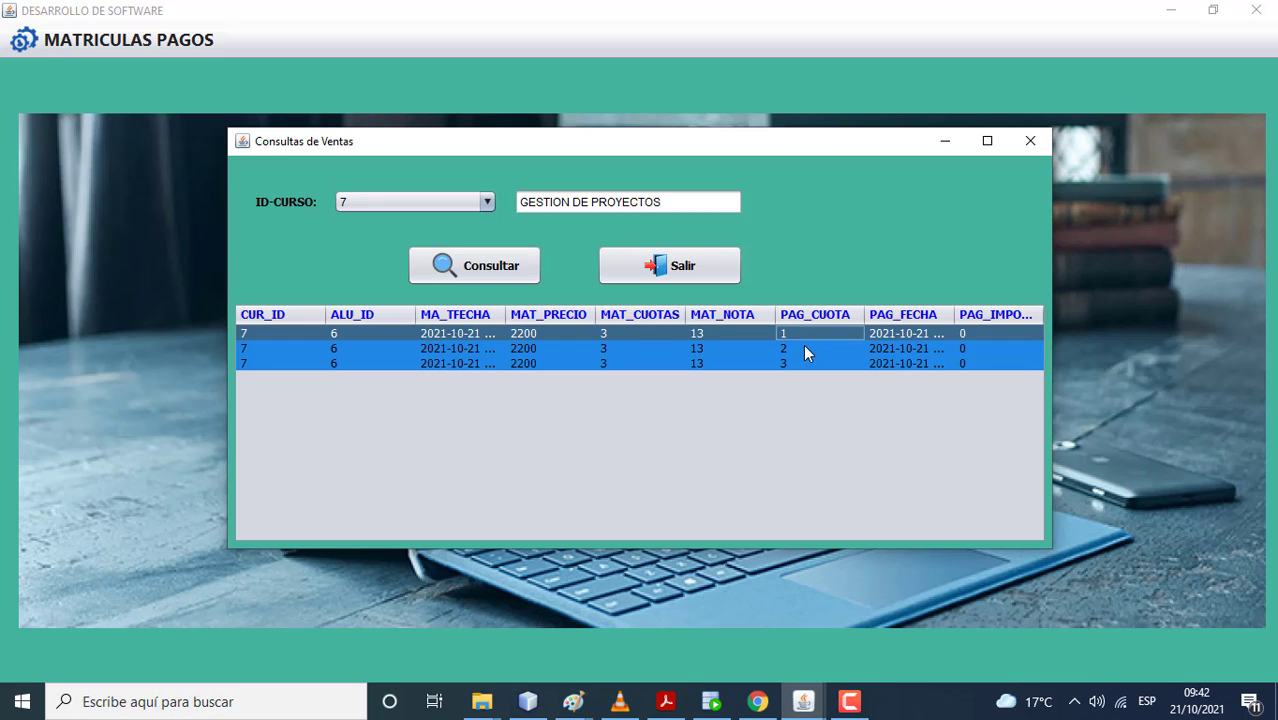
click(803, 346)
click(801, 362)
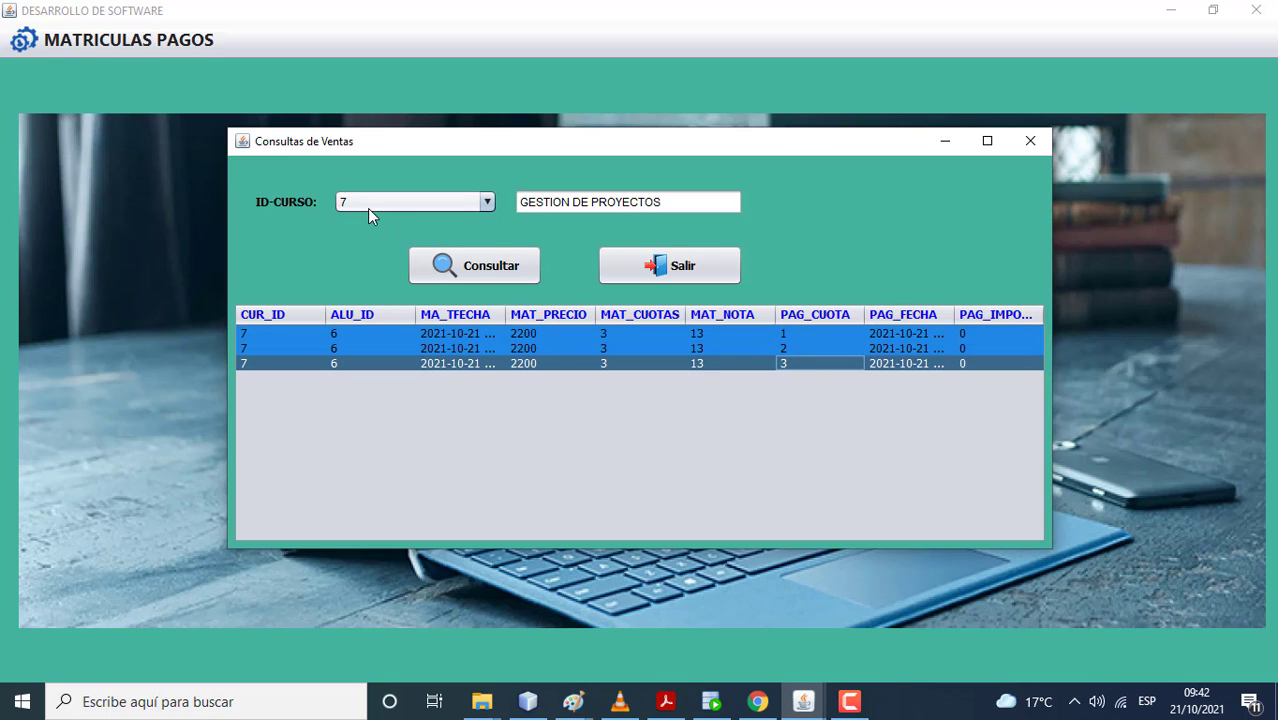
click(666, 274)
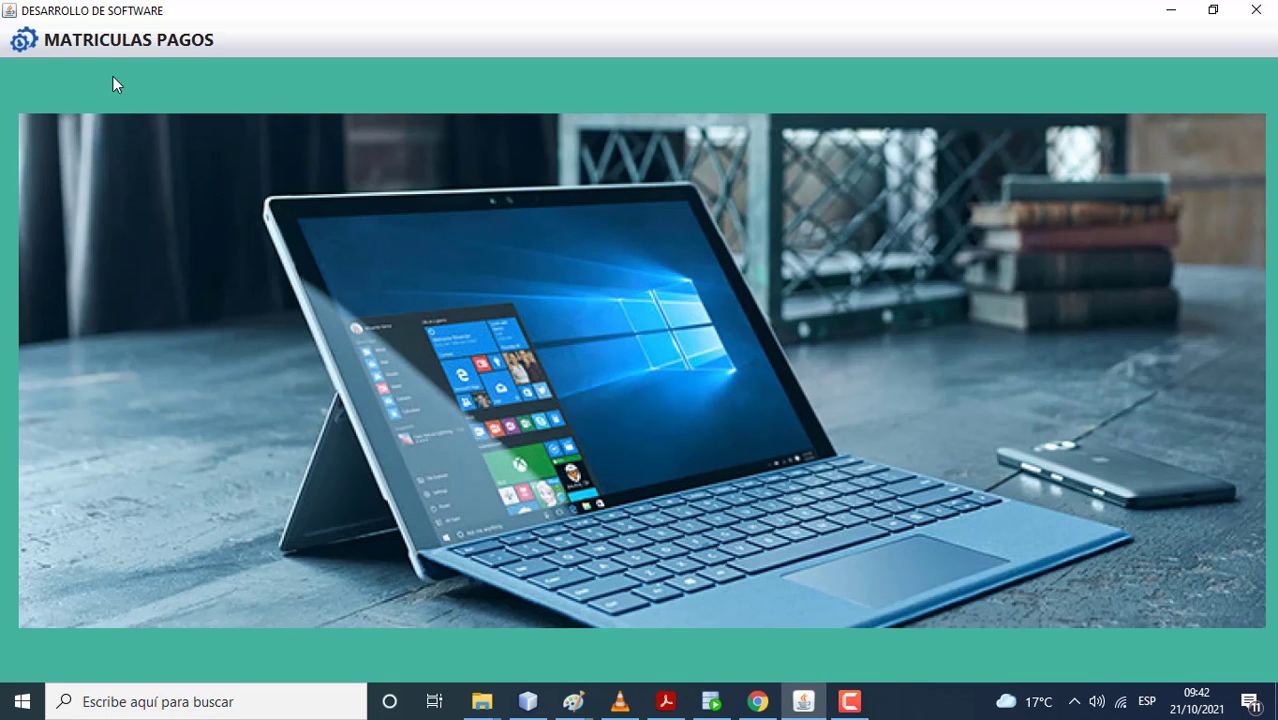
Step: Open the Pagos form and start a new payment for student Alu_id 1 in course Cur_id 1, SQL Server Implementación
click(113, 42)
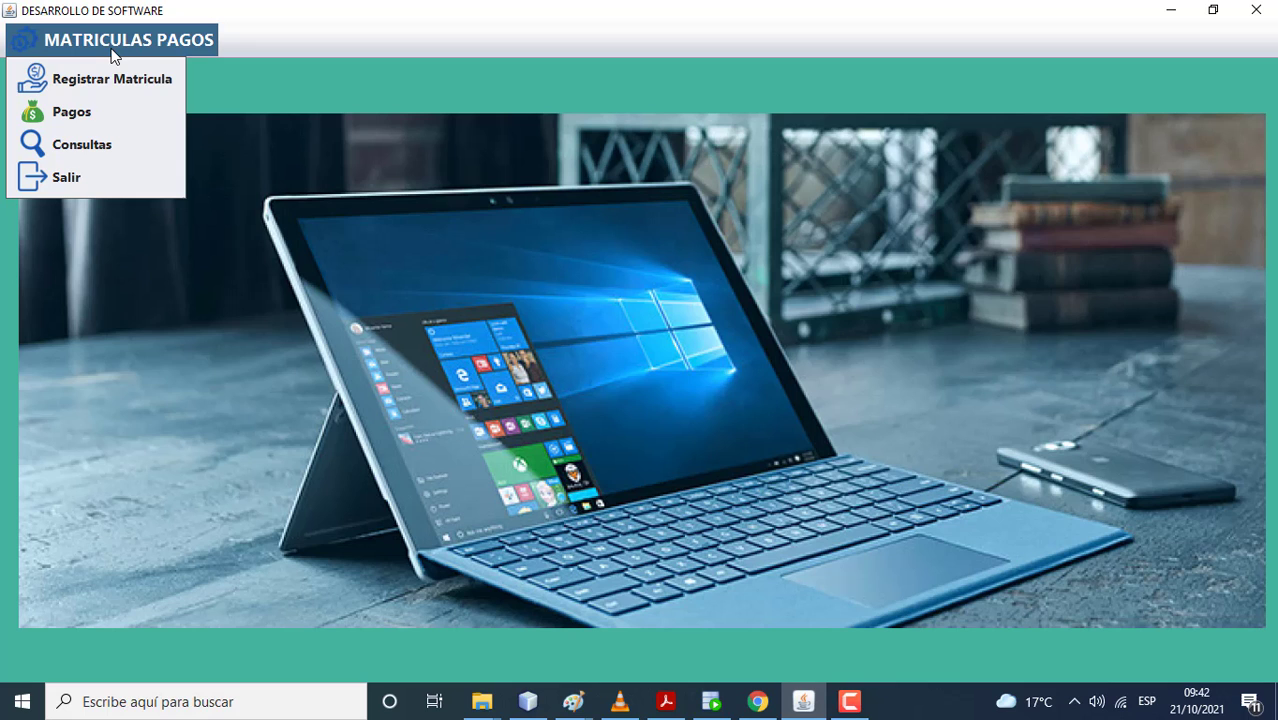
click(108, 108)
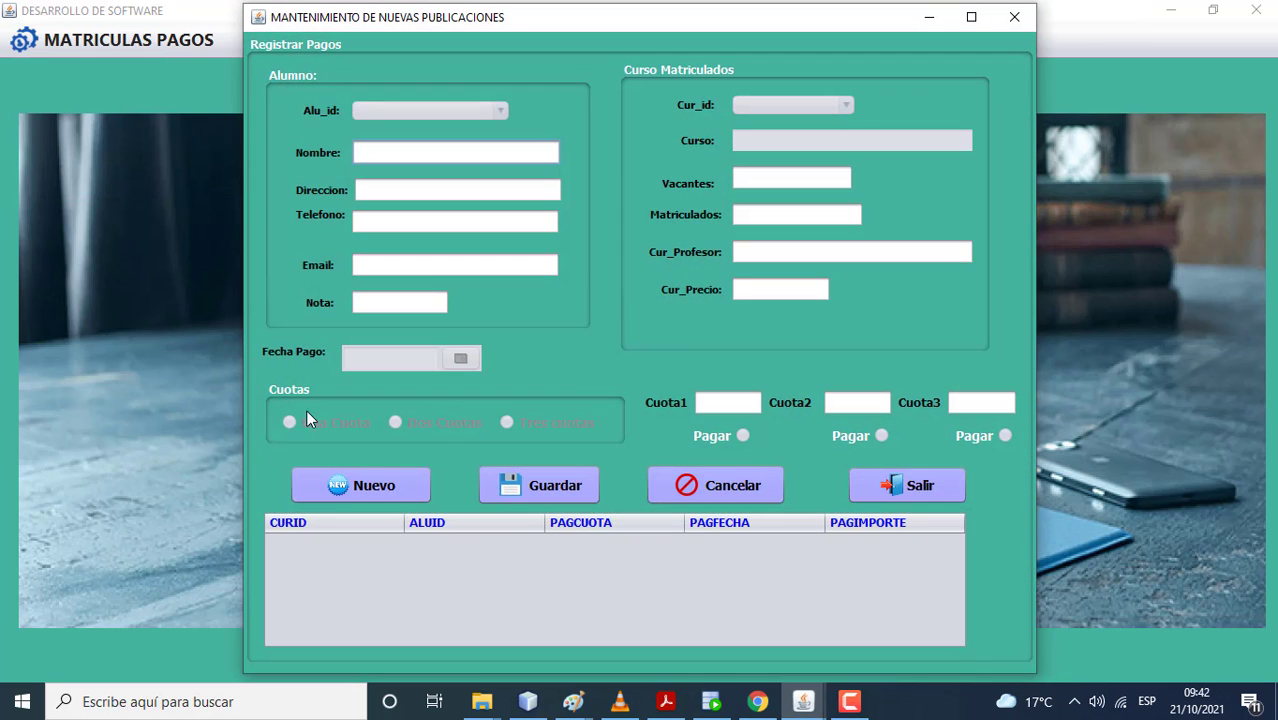
click(381, 478)
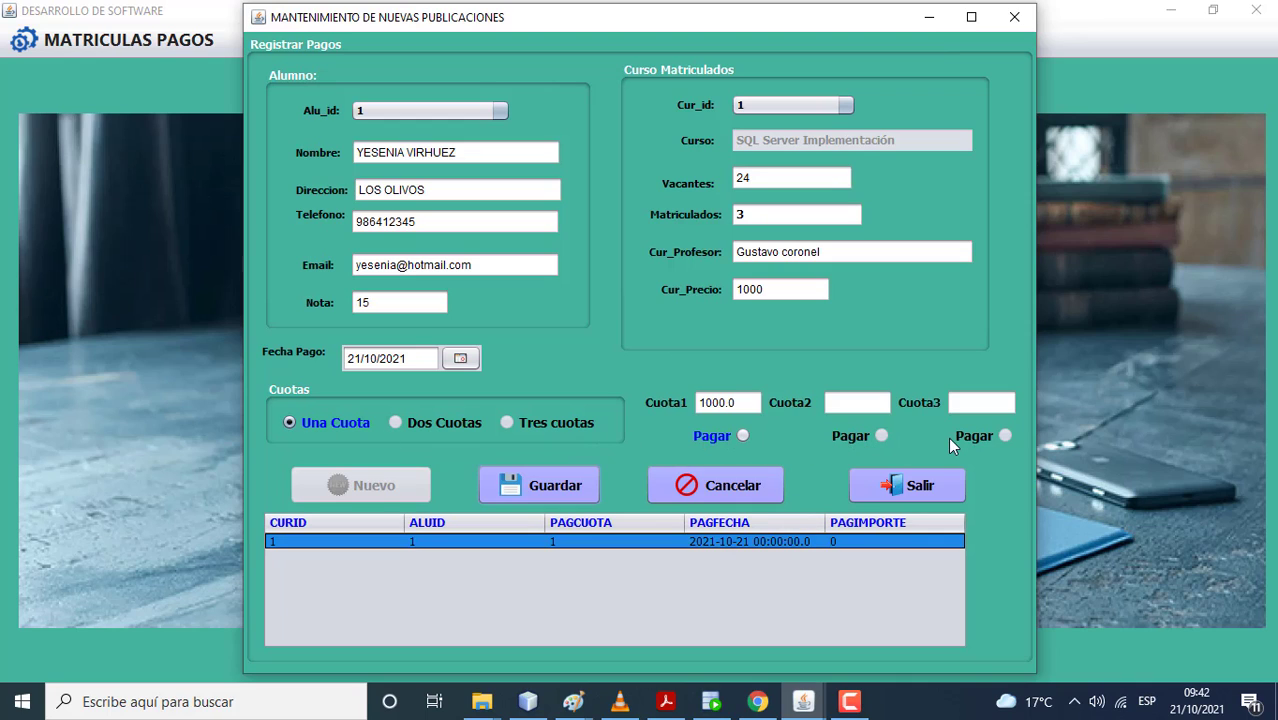
Step: Mark Cuota1 of the course for payment and save the payment
click(743, 436)
click(562, 480)
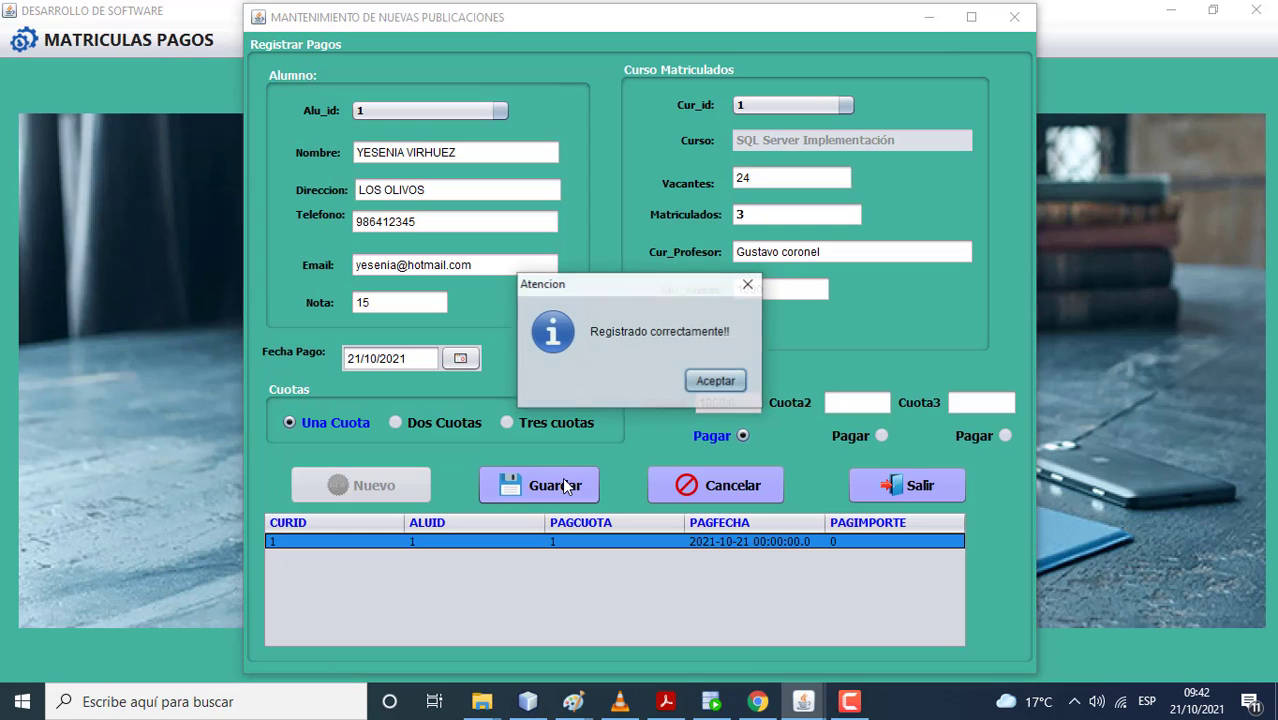
click(712, 381)
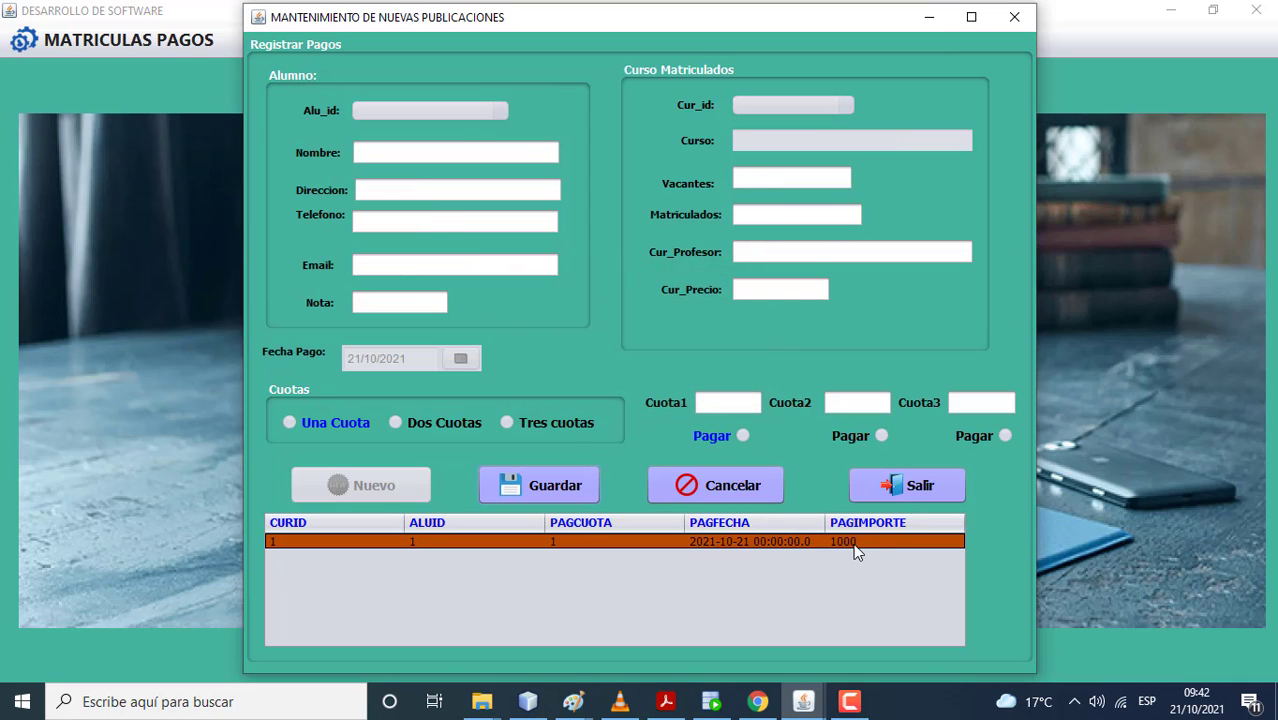
Step: Close the payments form, query the enrolments of course 1, SQL Server Implementación, and close the query form
click(906, 487)
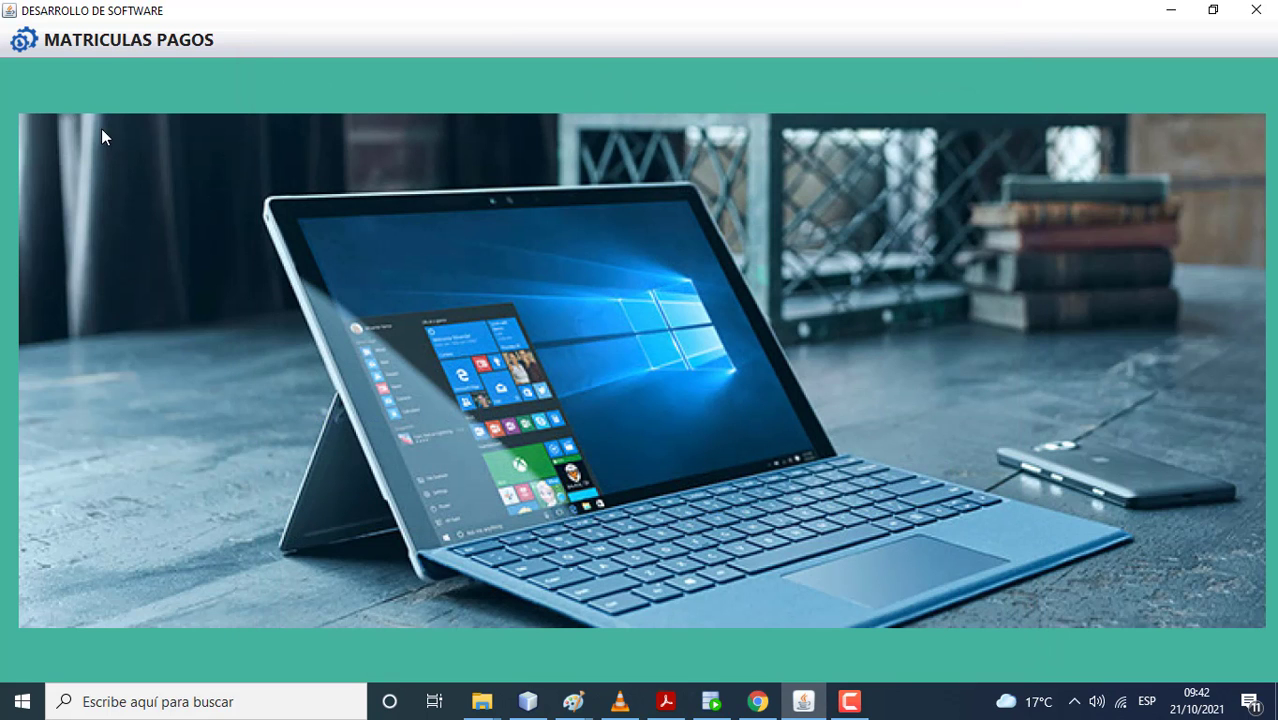
click(124, 48)
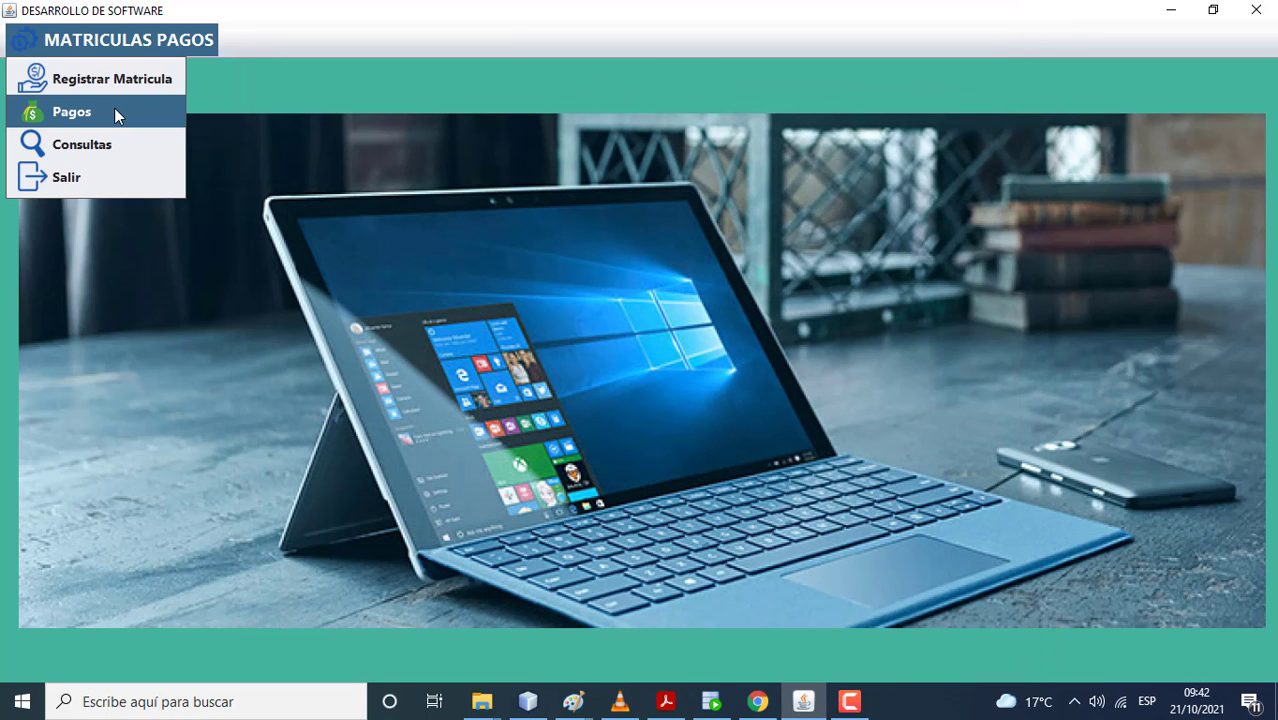
click(113, 143)
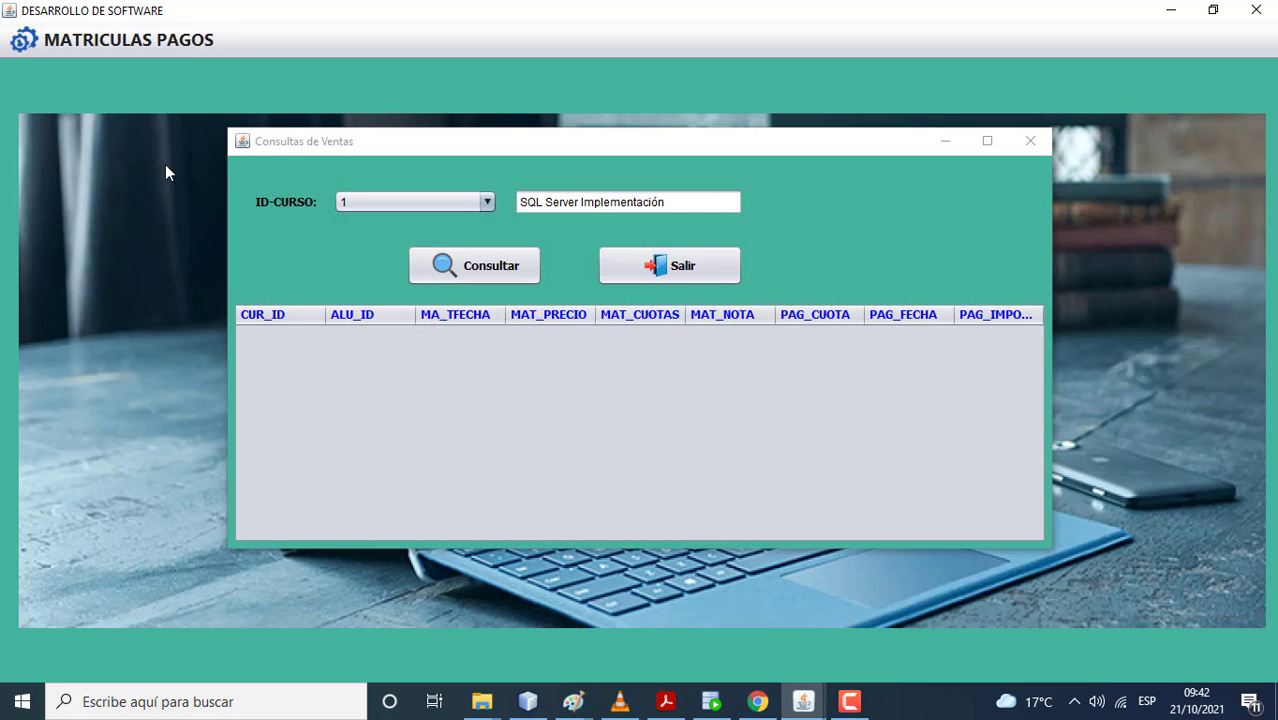
click(444, 264)
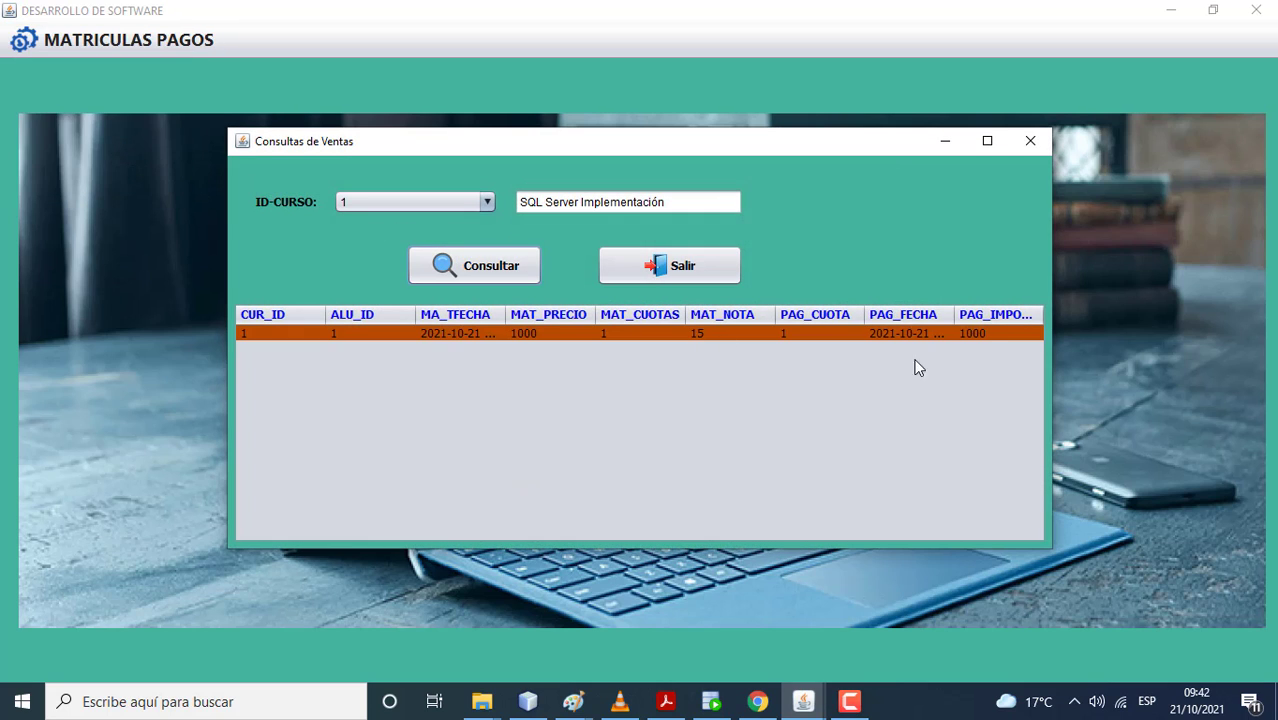
click(689, 281)
Step: Start a new payment in the Pagos form for student Alu_id 2 and examine the instalment rows of course 3, Inteligencia de Negocios
click(128, 52)
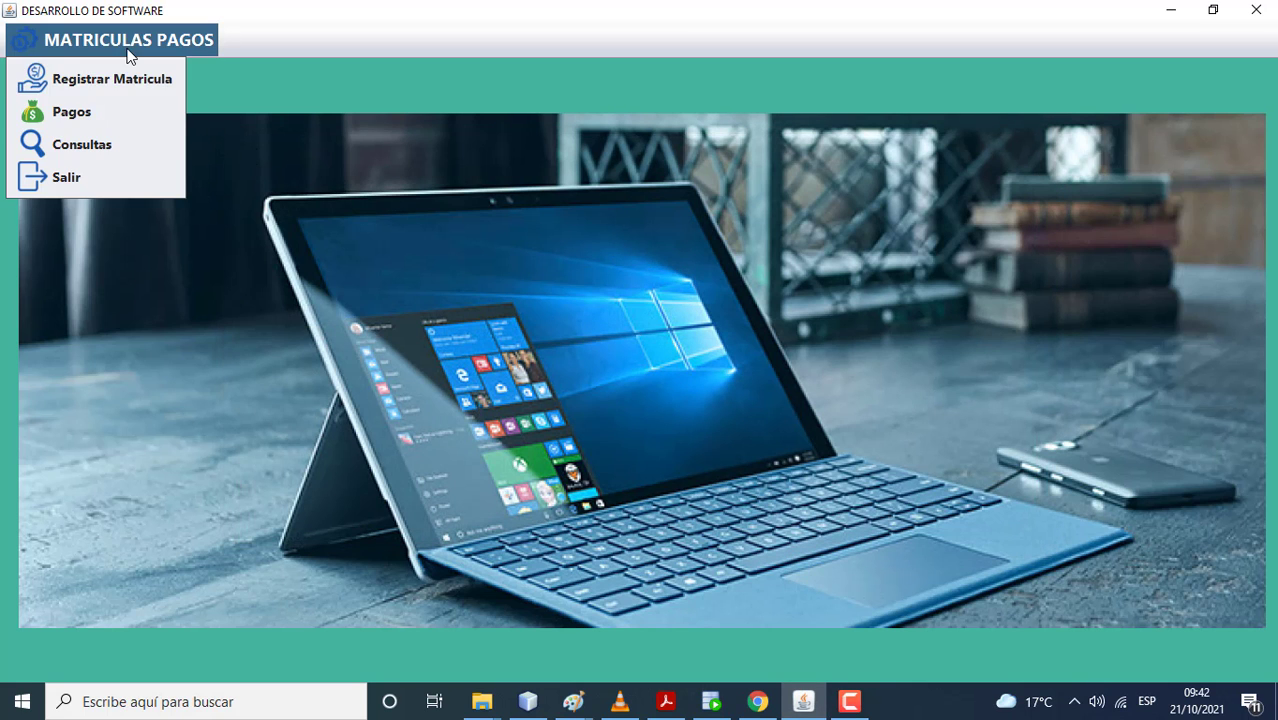
click(97, 106)
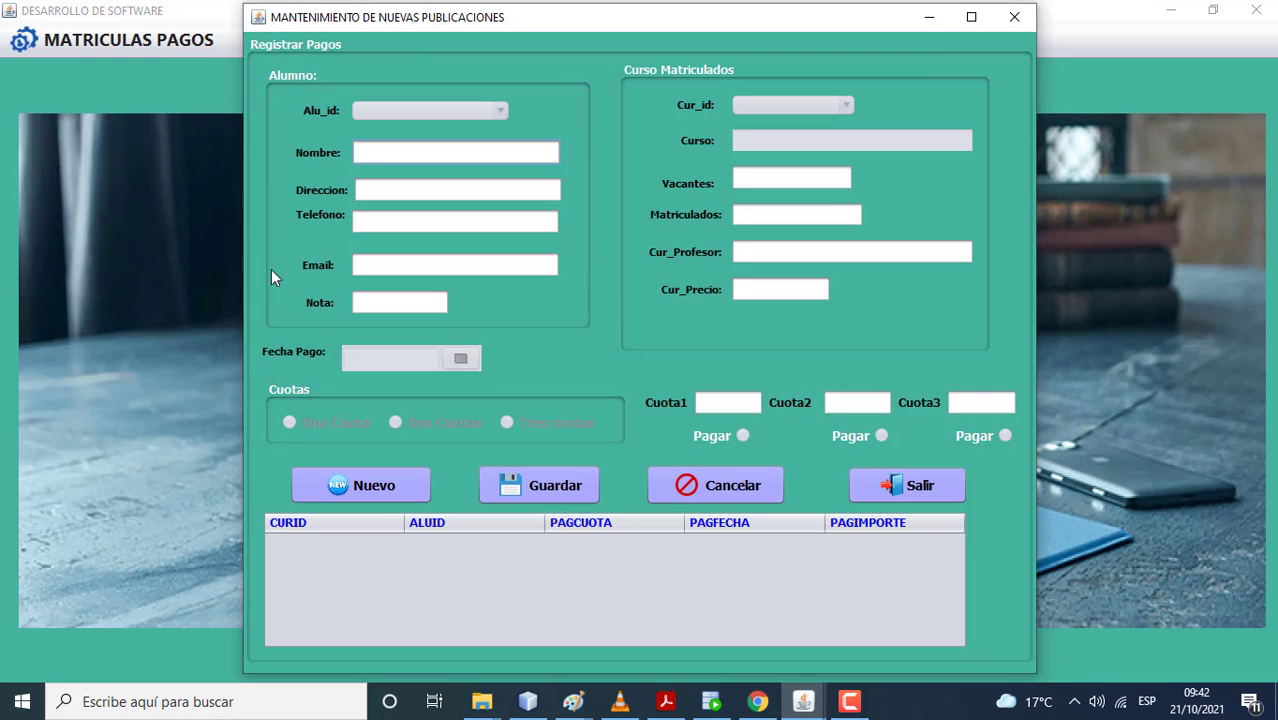
click(374, 488)
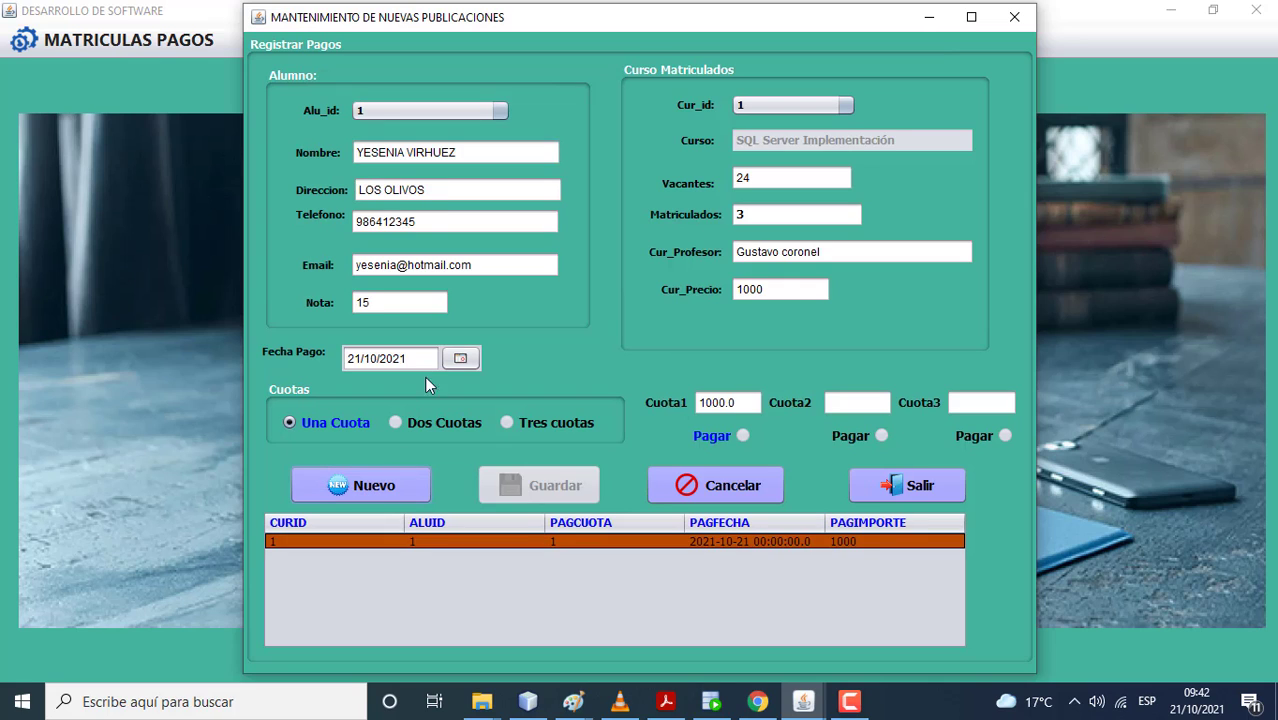
click(386, 111)
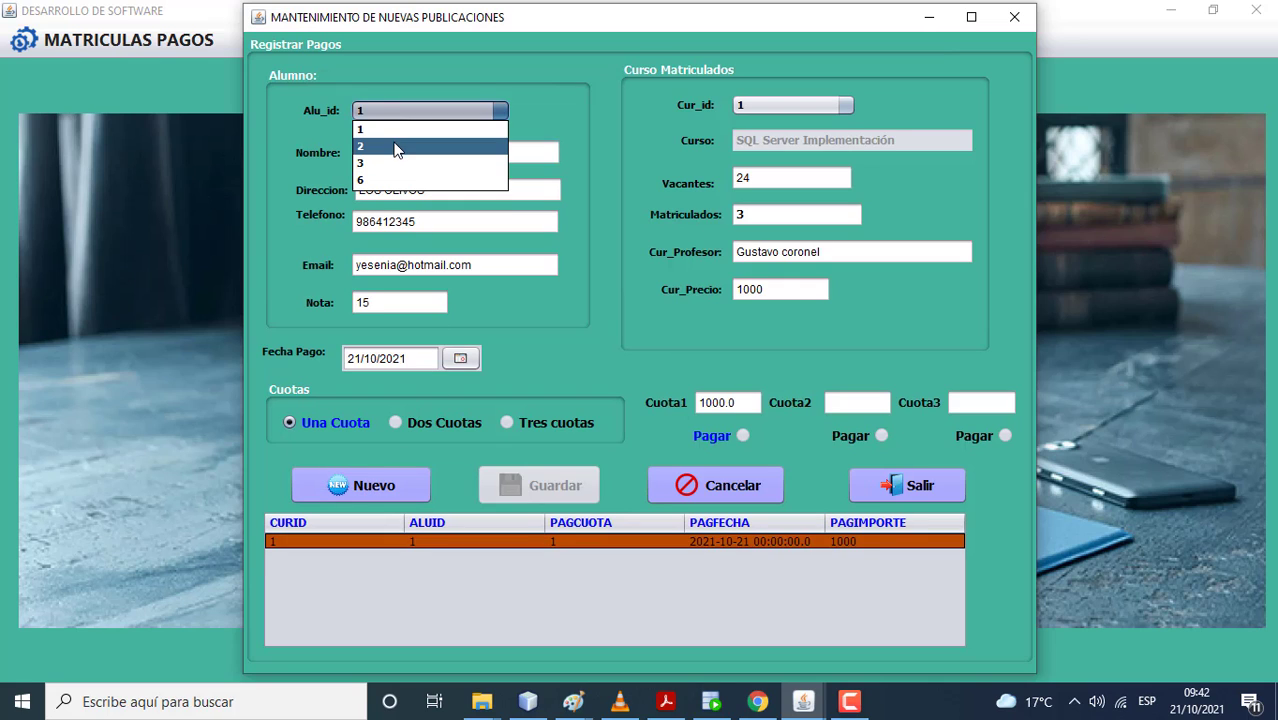
click(396, 148)
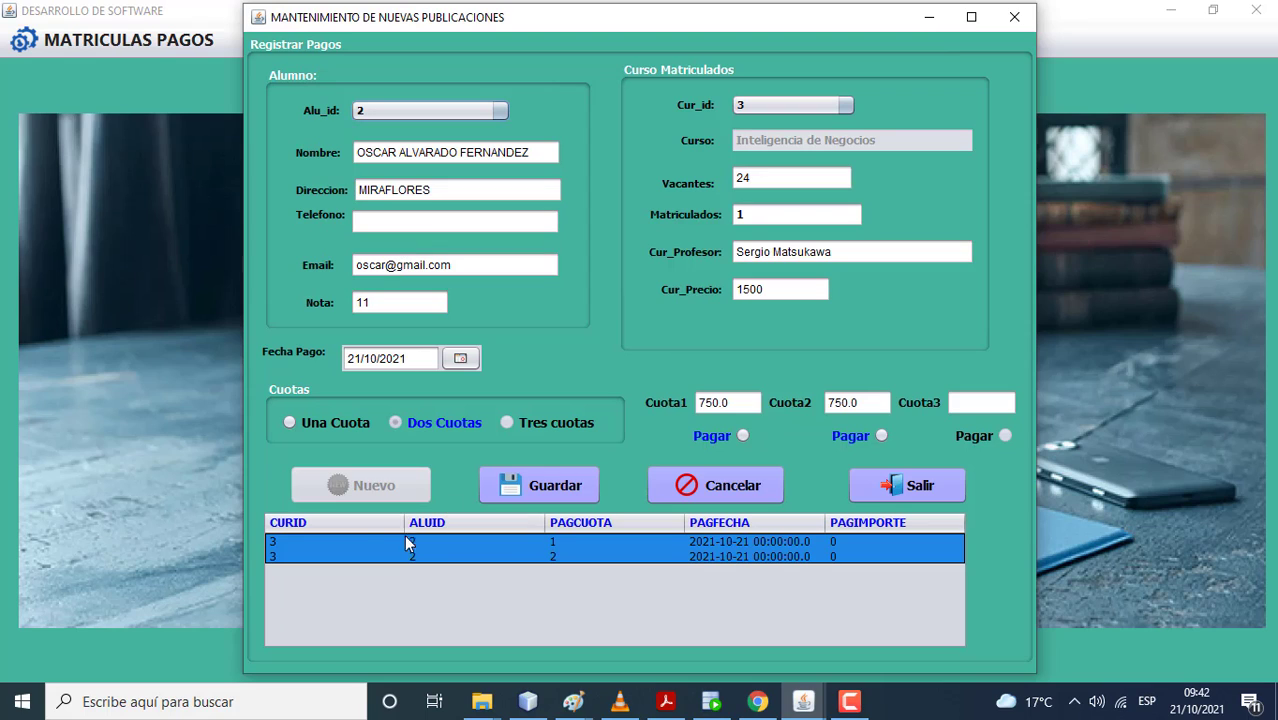
click(558, 544)
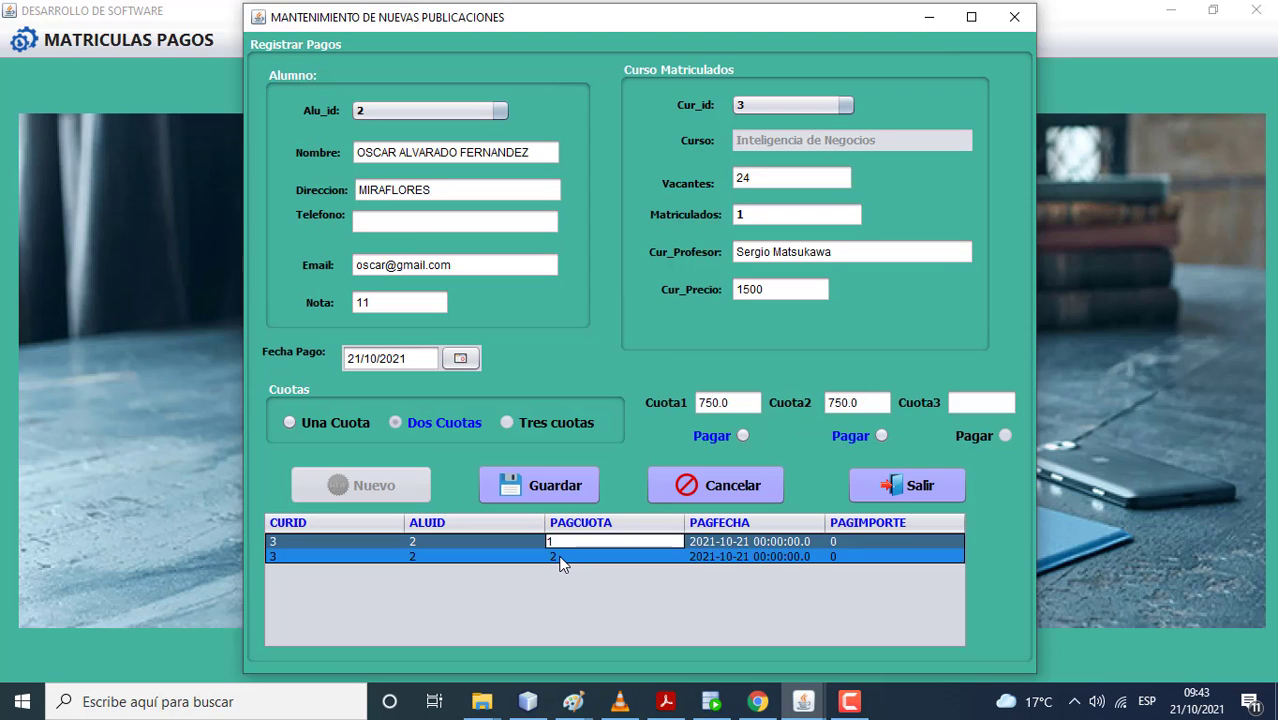
double_click(561, 557)
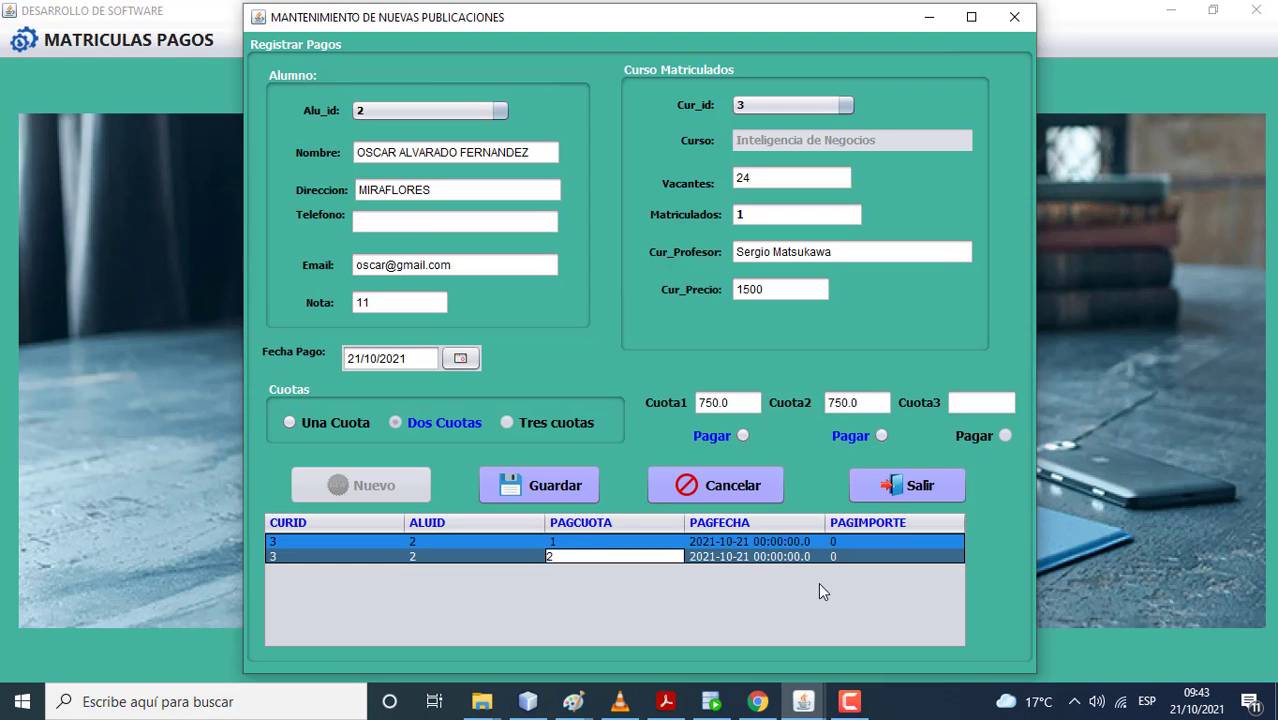
click(774, 558)
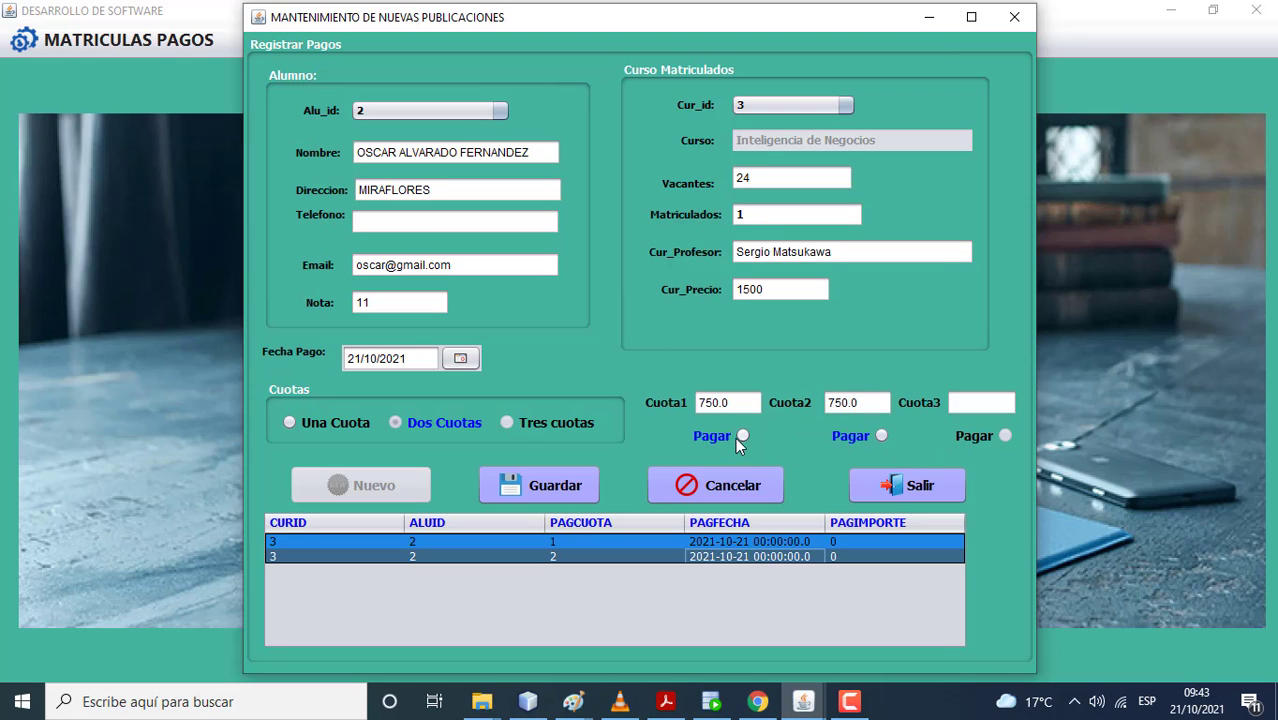
Step: Try saving the payment with no instalment marked, mark and save Cuota1, and close the payments form
click(542, 485)
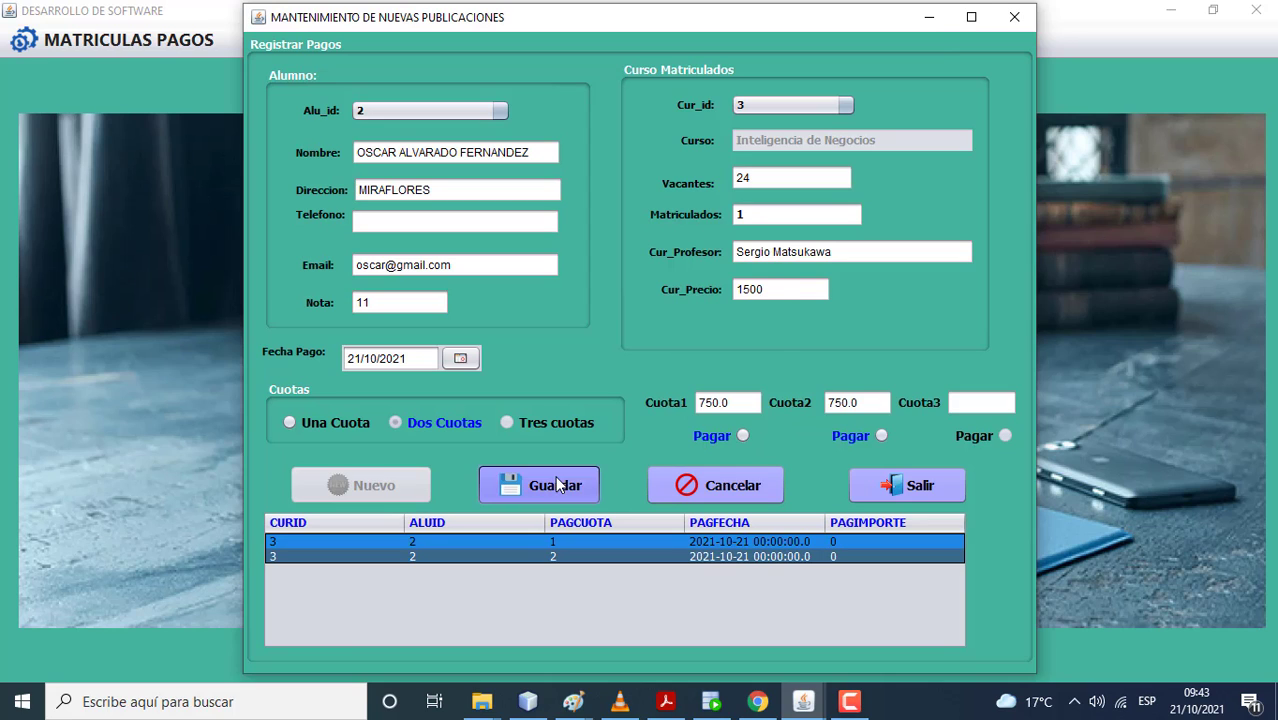
click(729, 382)
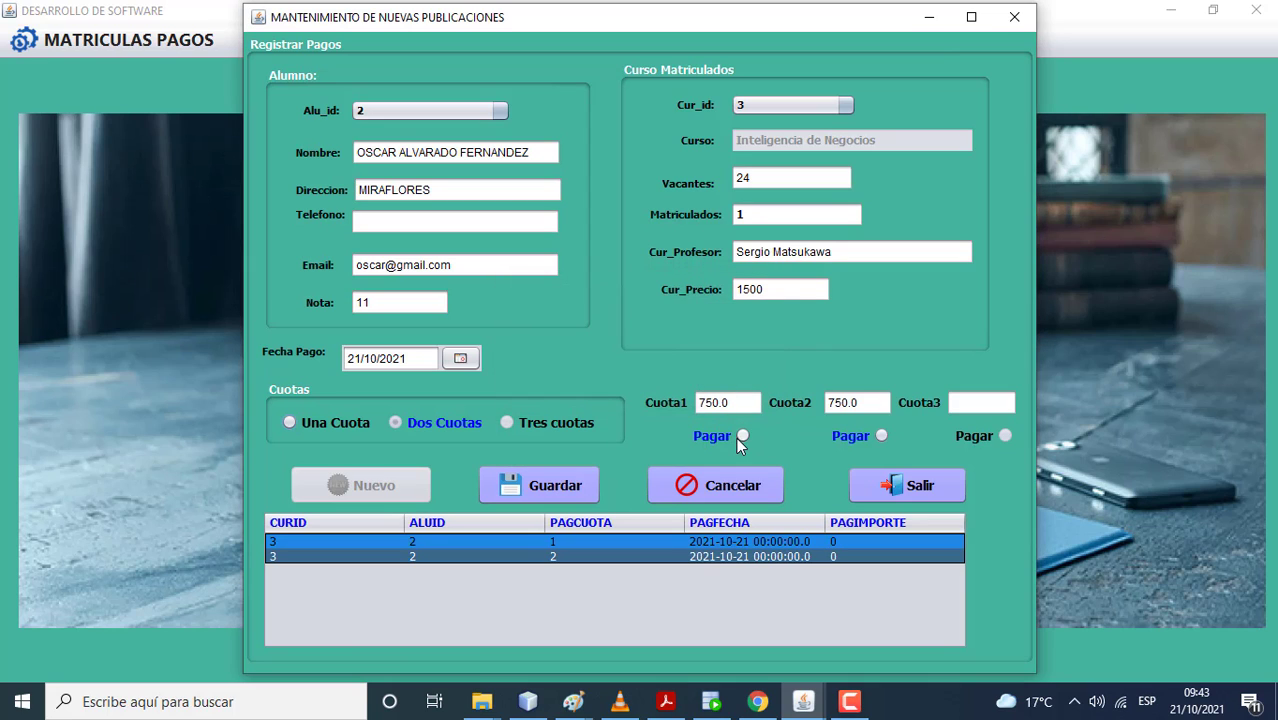
click(741, 437)
click(542, 488)
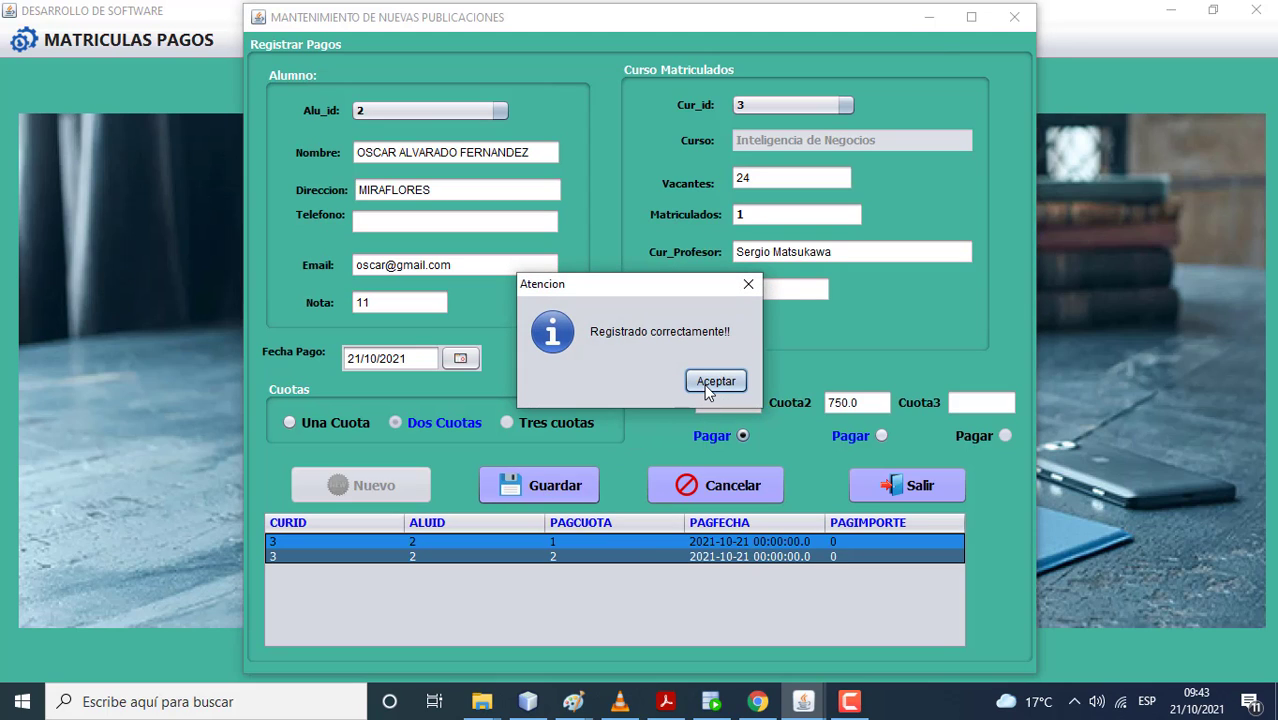
click(712, 382)
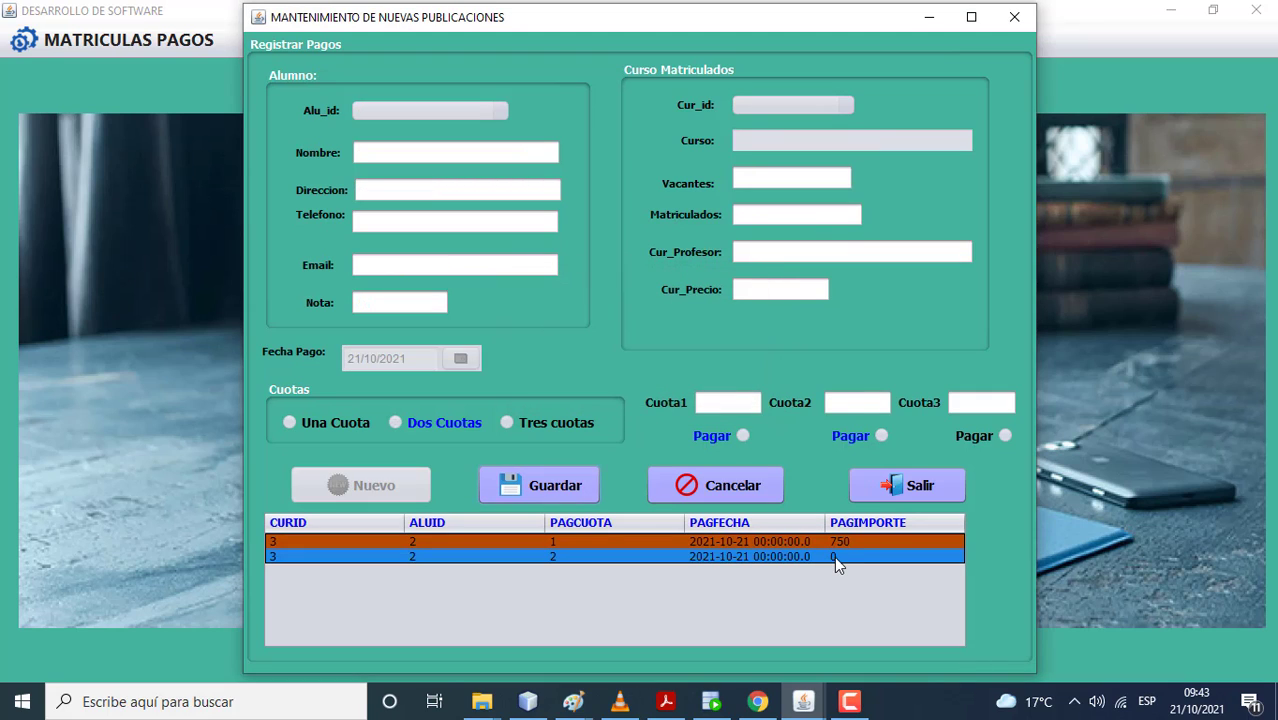
click(903, 505)
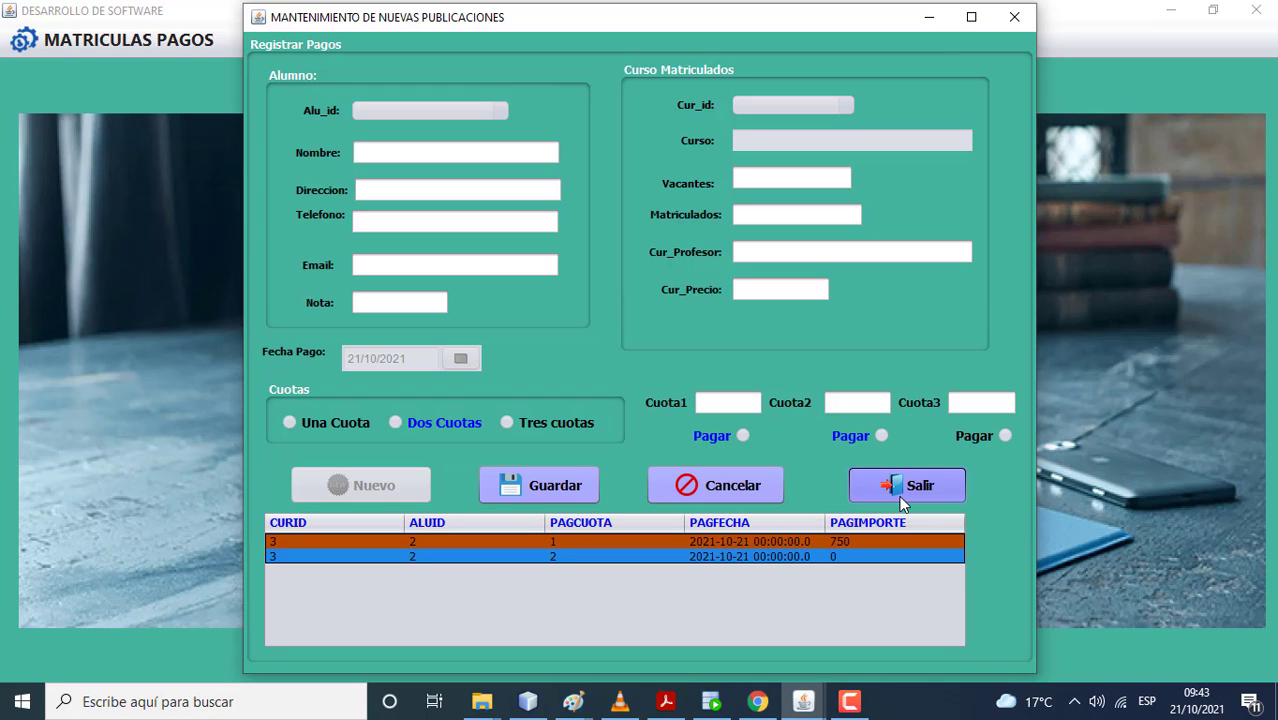
click(903, 505)
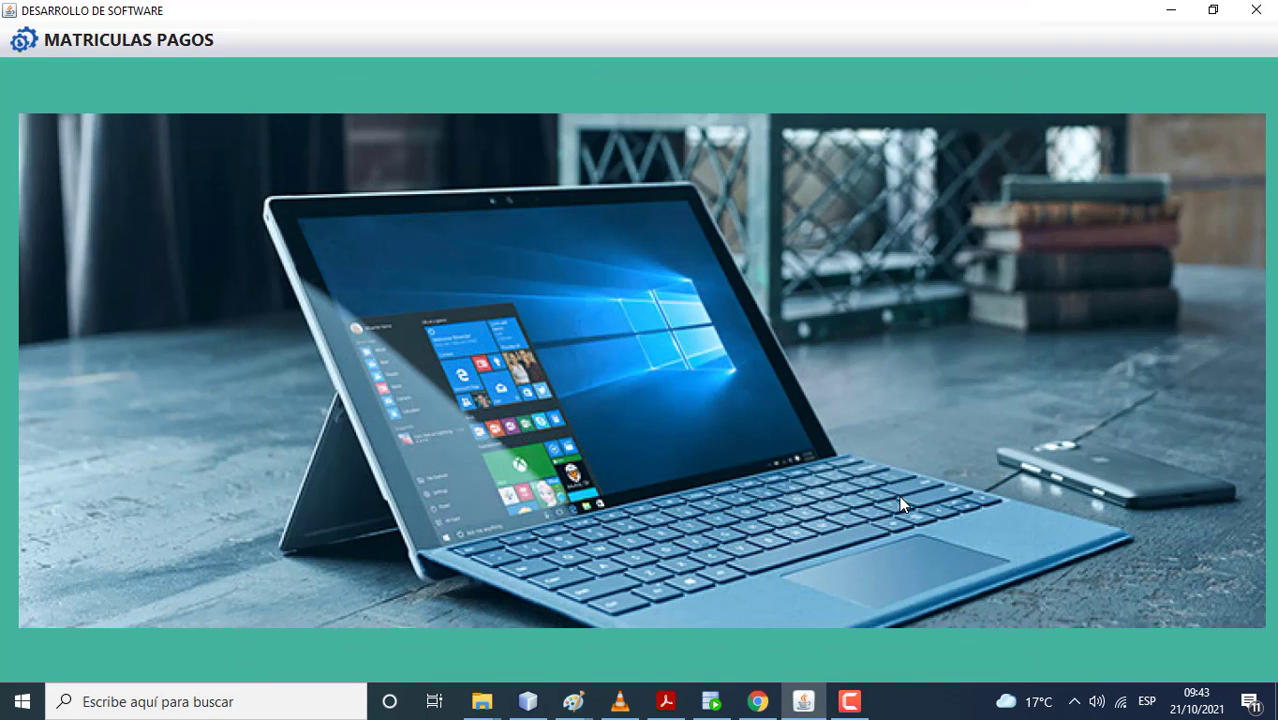
Step: Query the enrolments of course 3, Inteligencia de Negocios, examine its instalment rows and close the query form
click(99, 44)
click(102, 137)
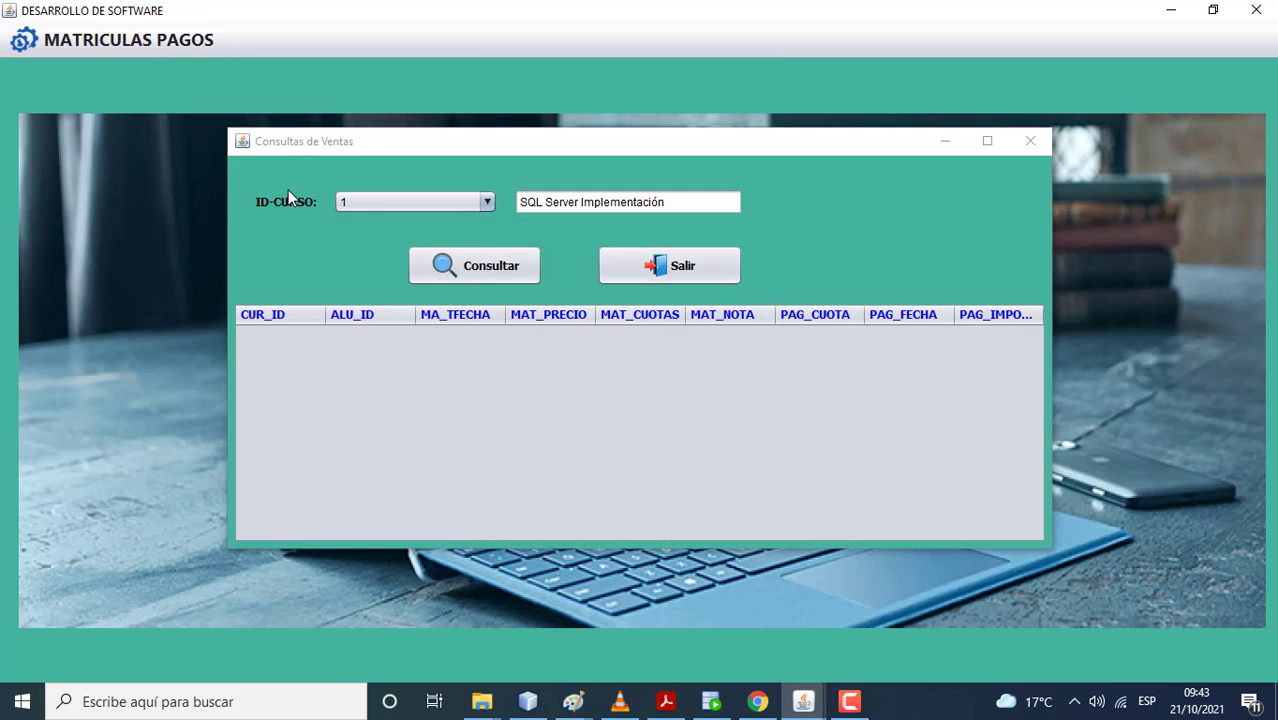
click(365, 201)
click(365, 260)
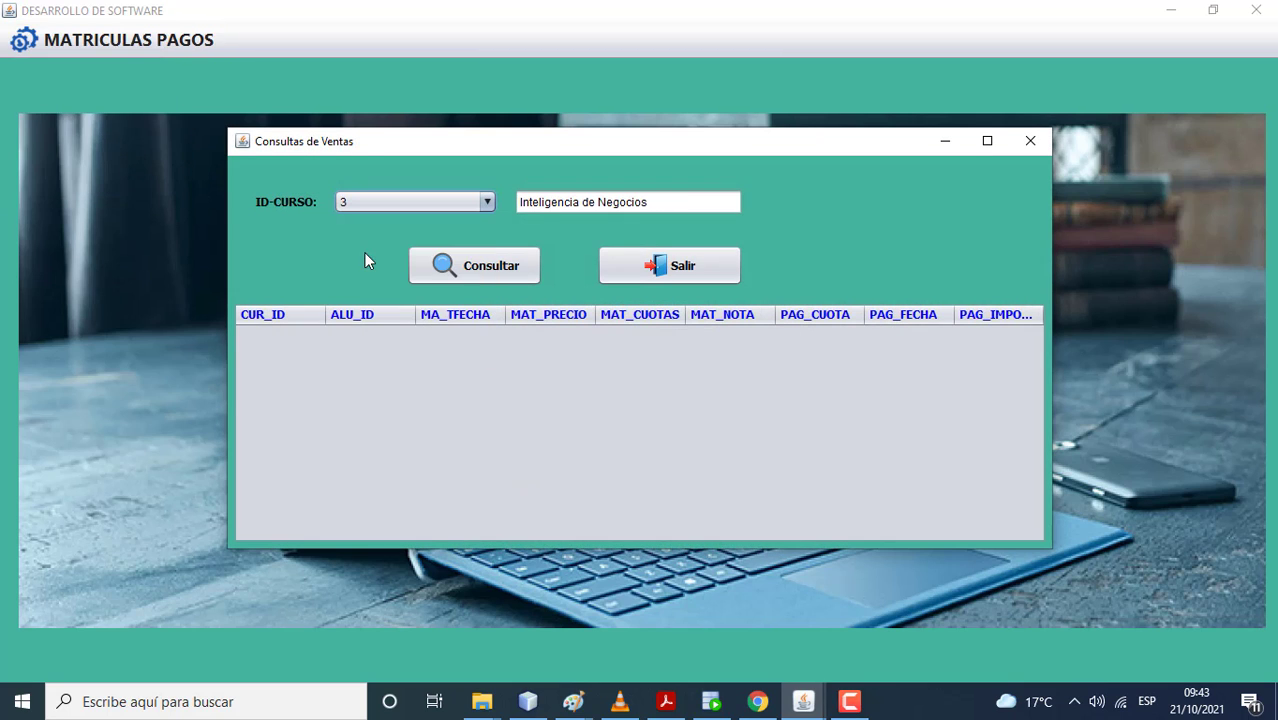
click(472, 273)
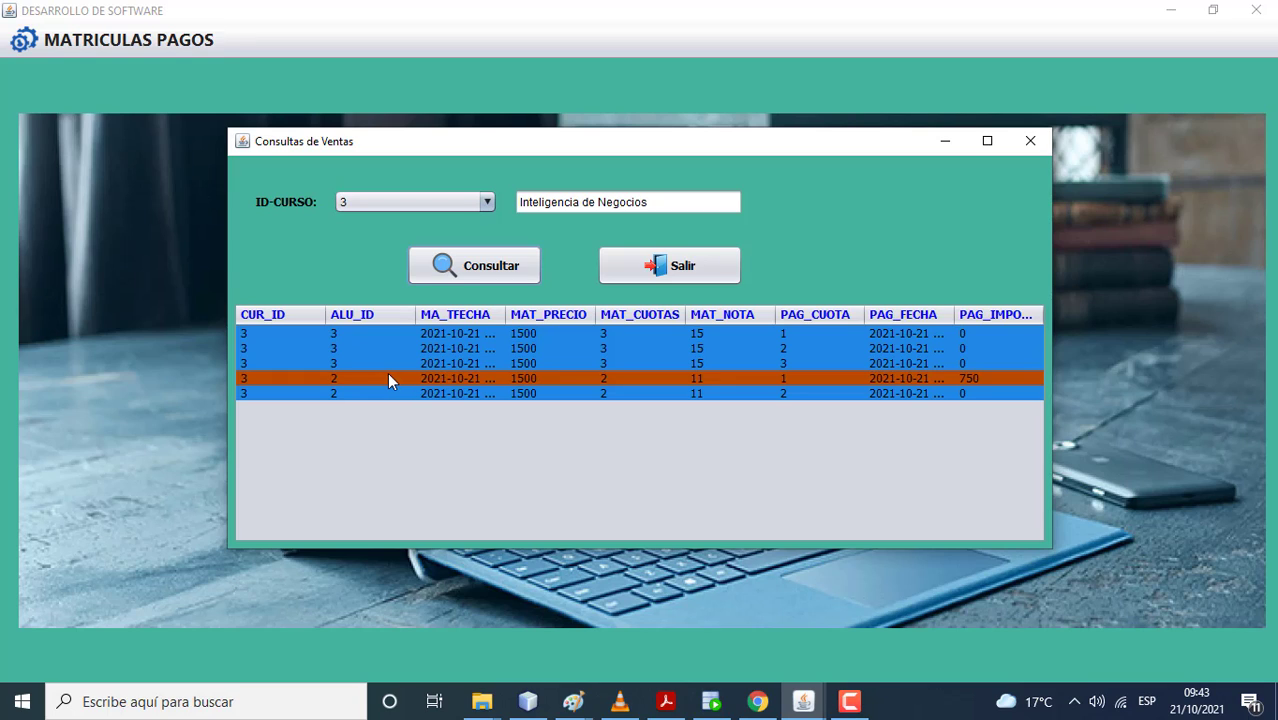
click(691, 271)
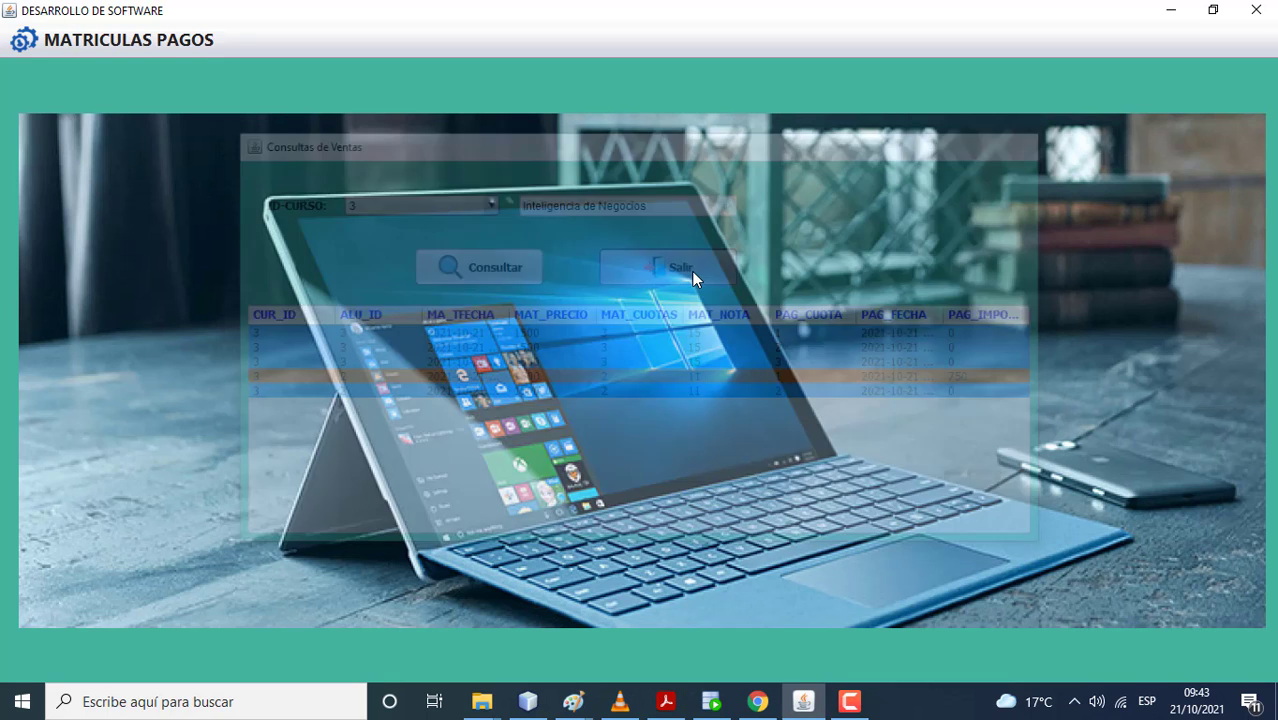
Step: Open the Pagos form and start a new payment for student Alu_id 1 in course Cur_id 4, Programación Transact-SQL
click(147, 55)
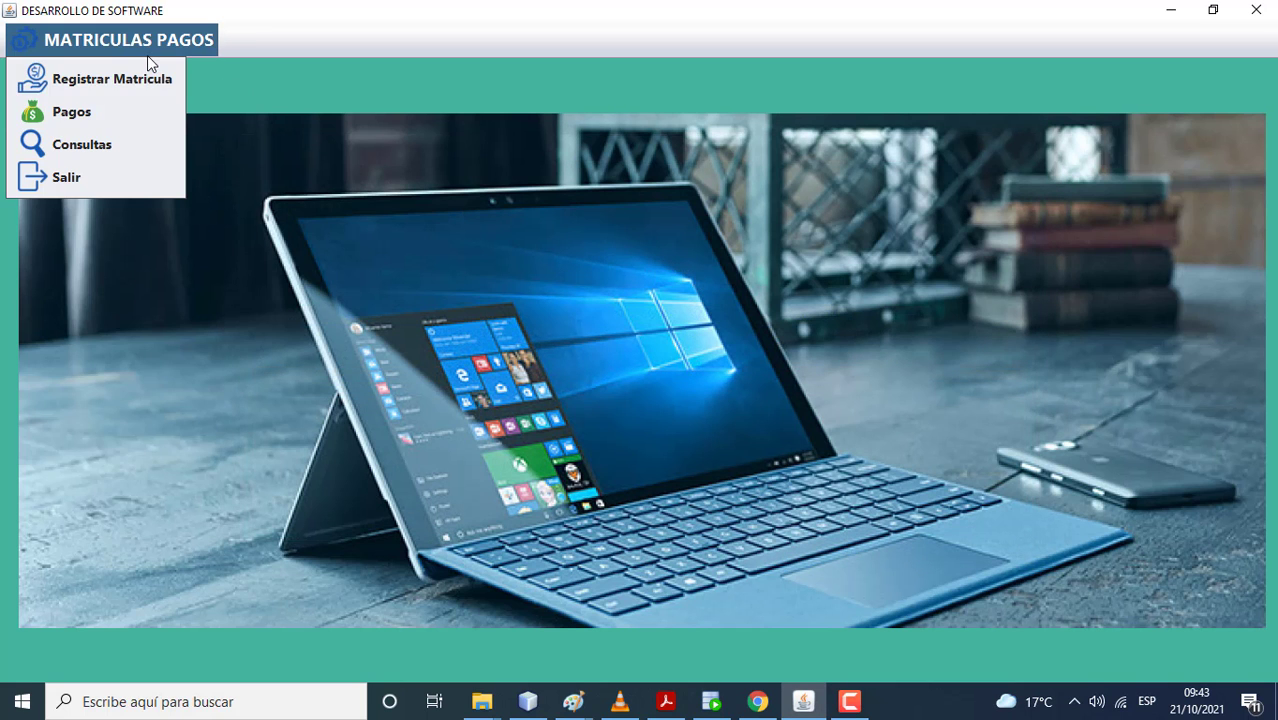
click(126, 115)
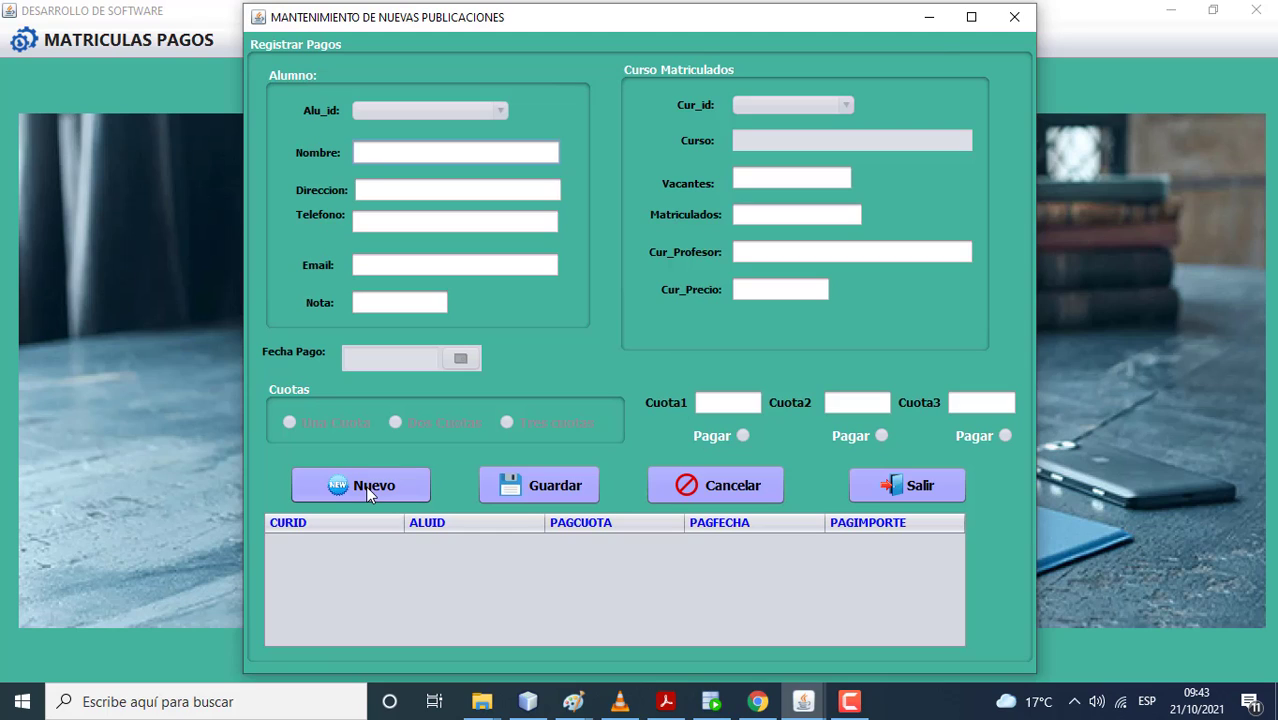
click(365, 485)
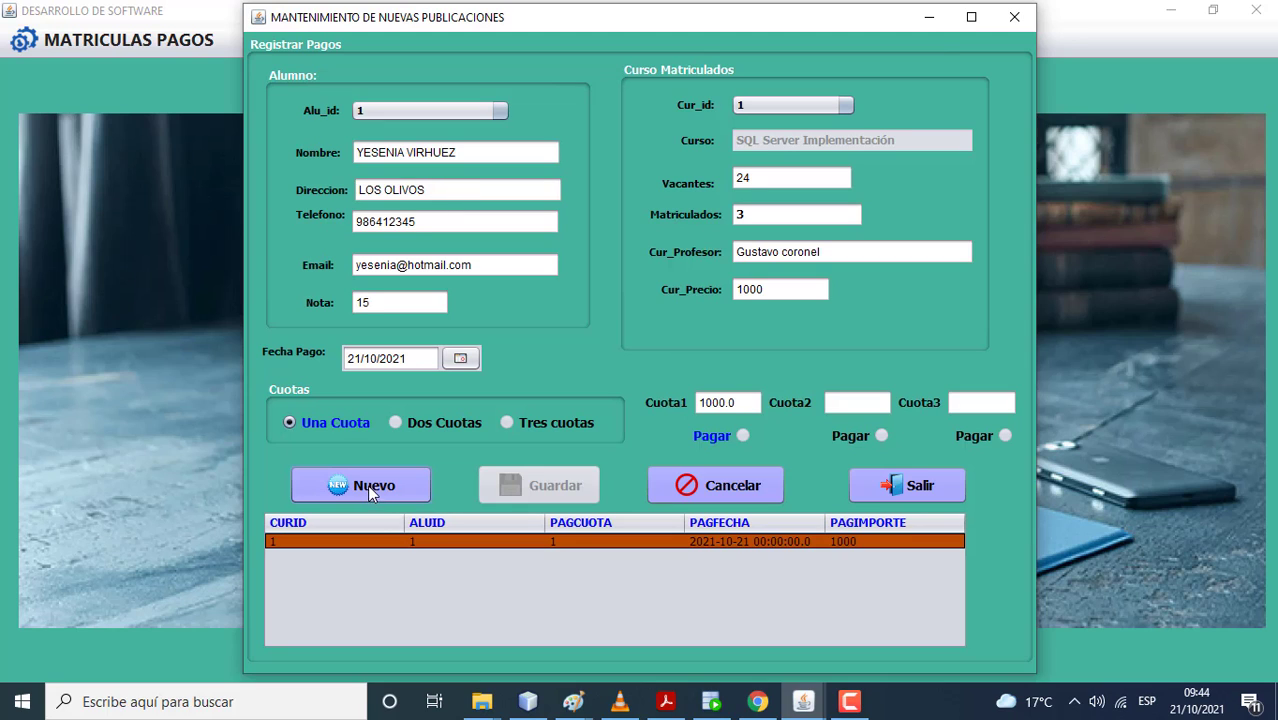
click(773, 107)
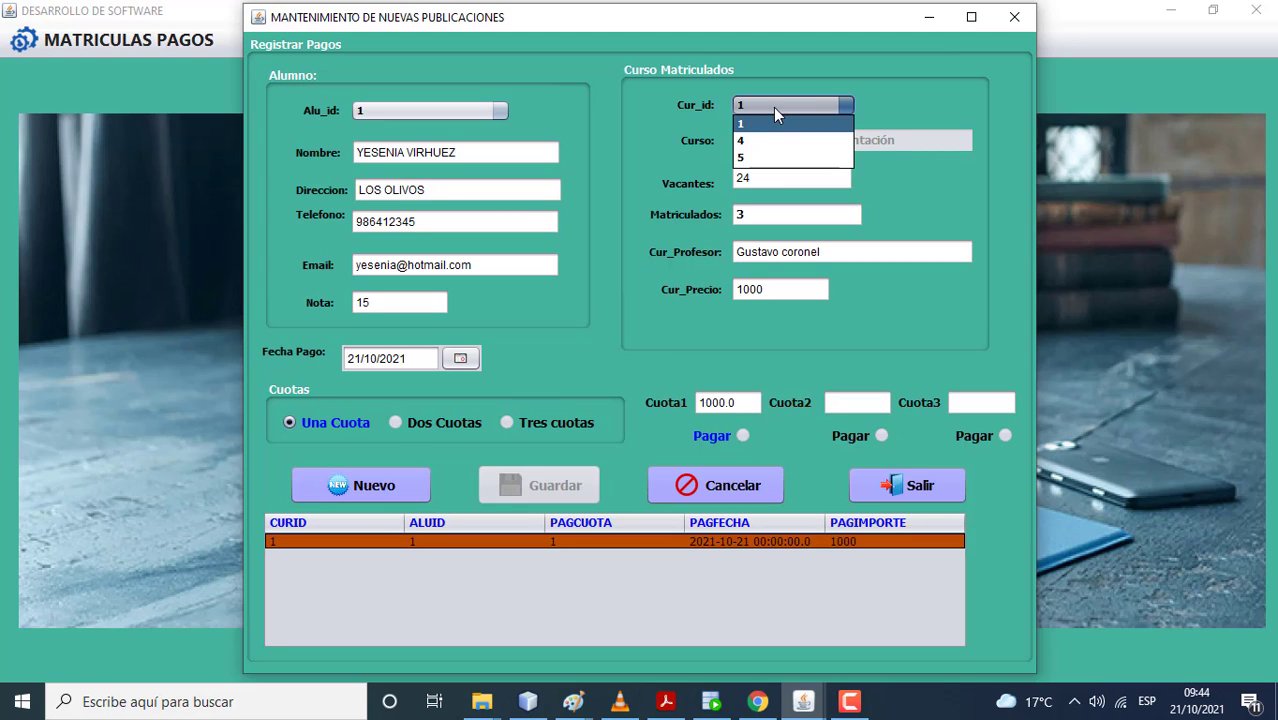
click(770, 140)
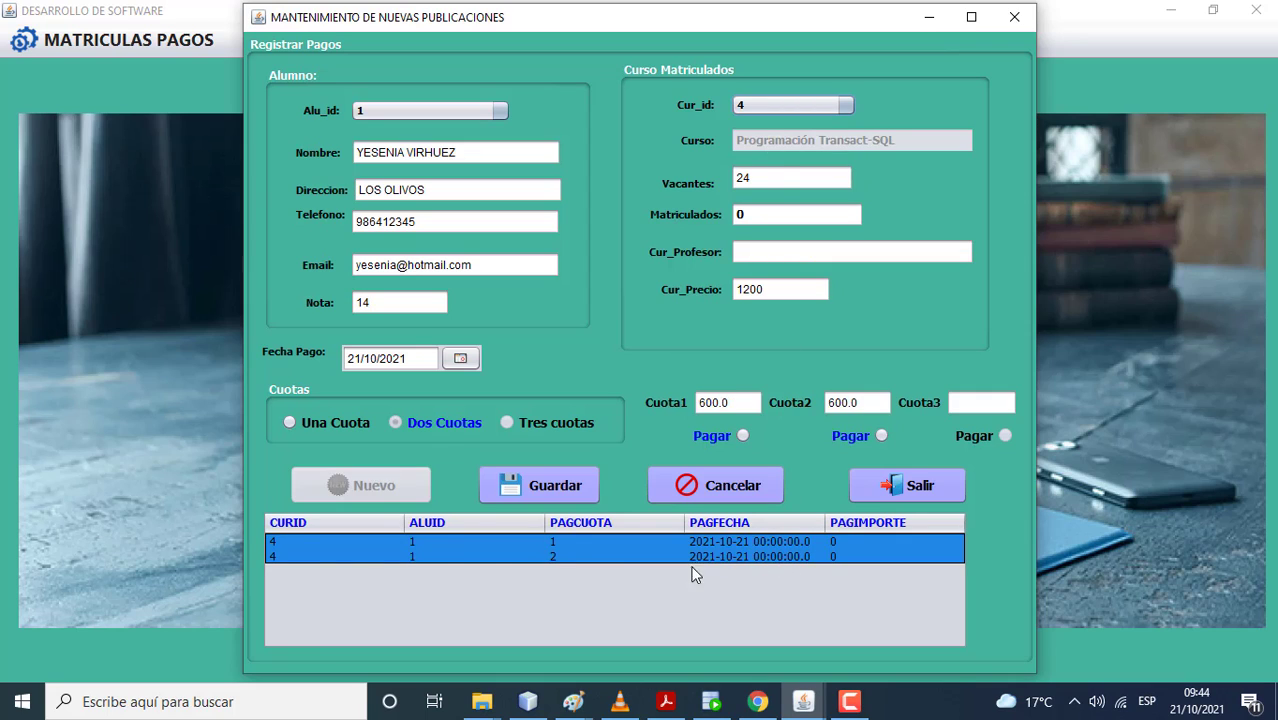
Step: Mark Cuota1 of the Programación Transact-SQL course for payment, save it and reset the payments form
click(743, 437)
click(560, 487)
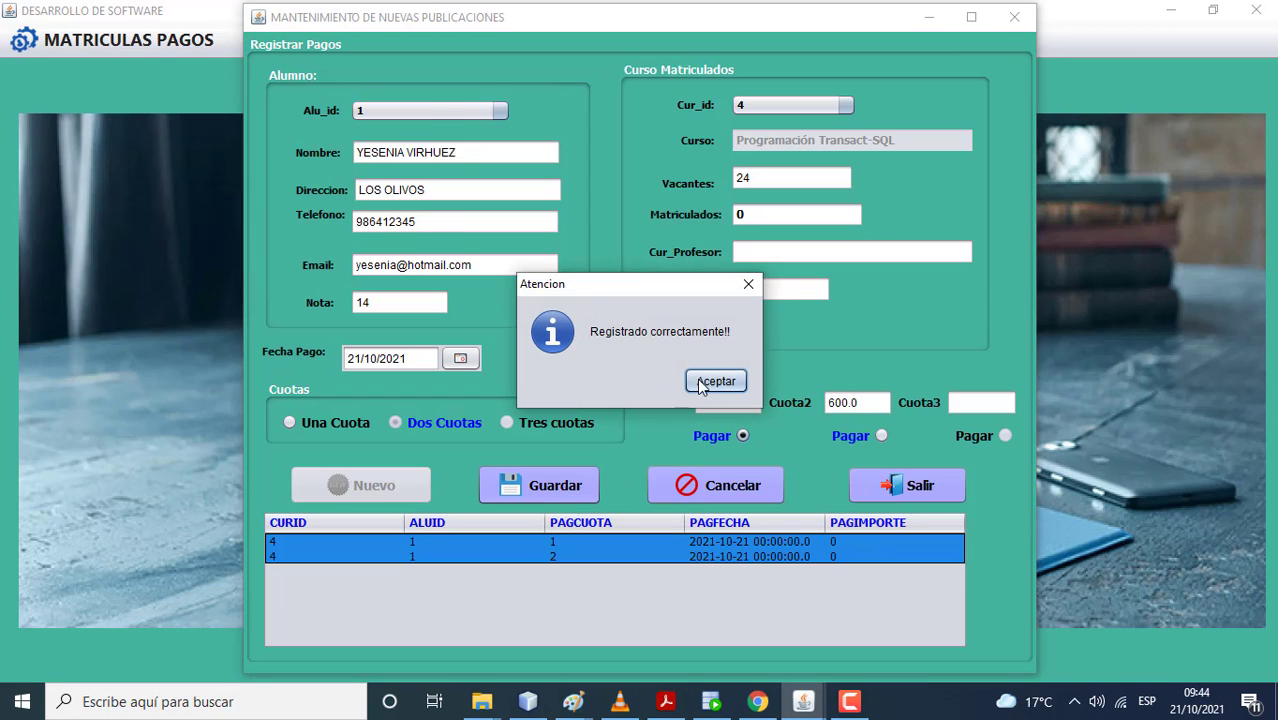
click(701, 384)
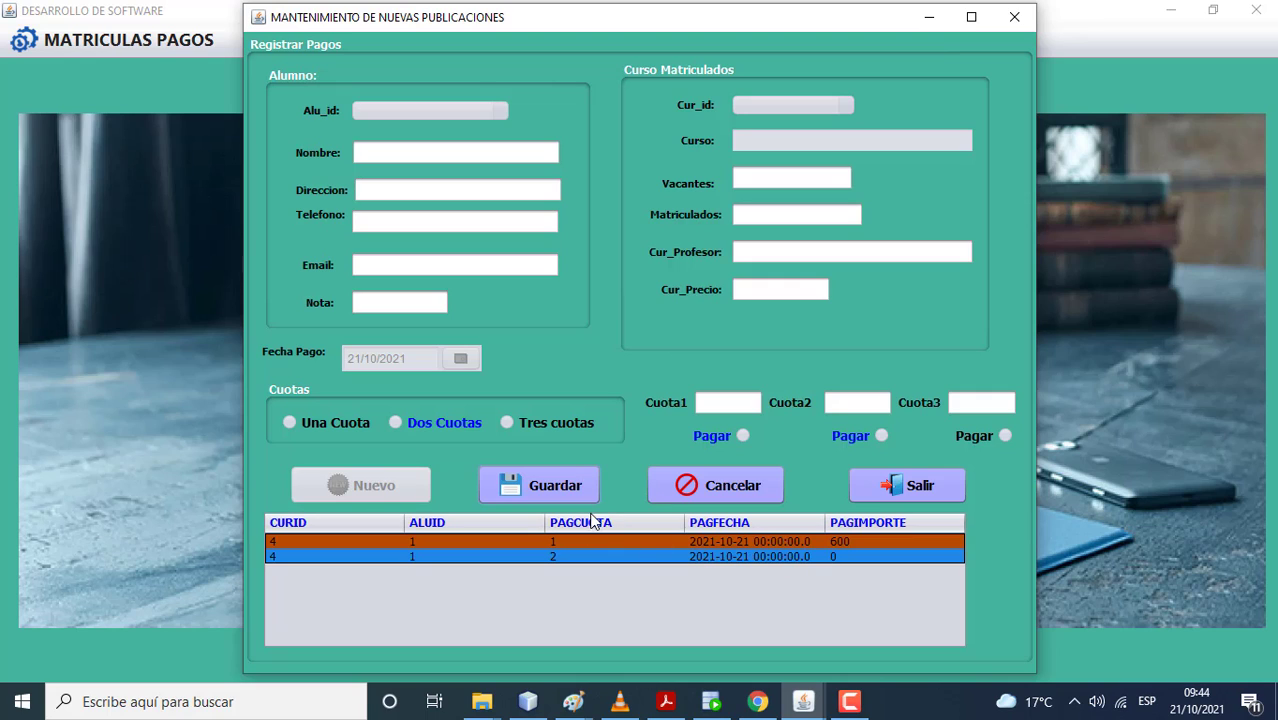
click(704, 490)
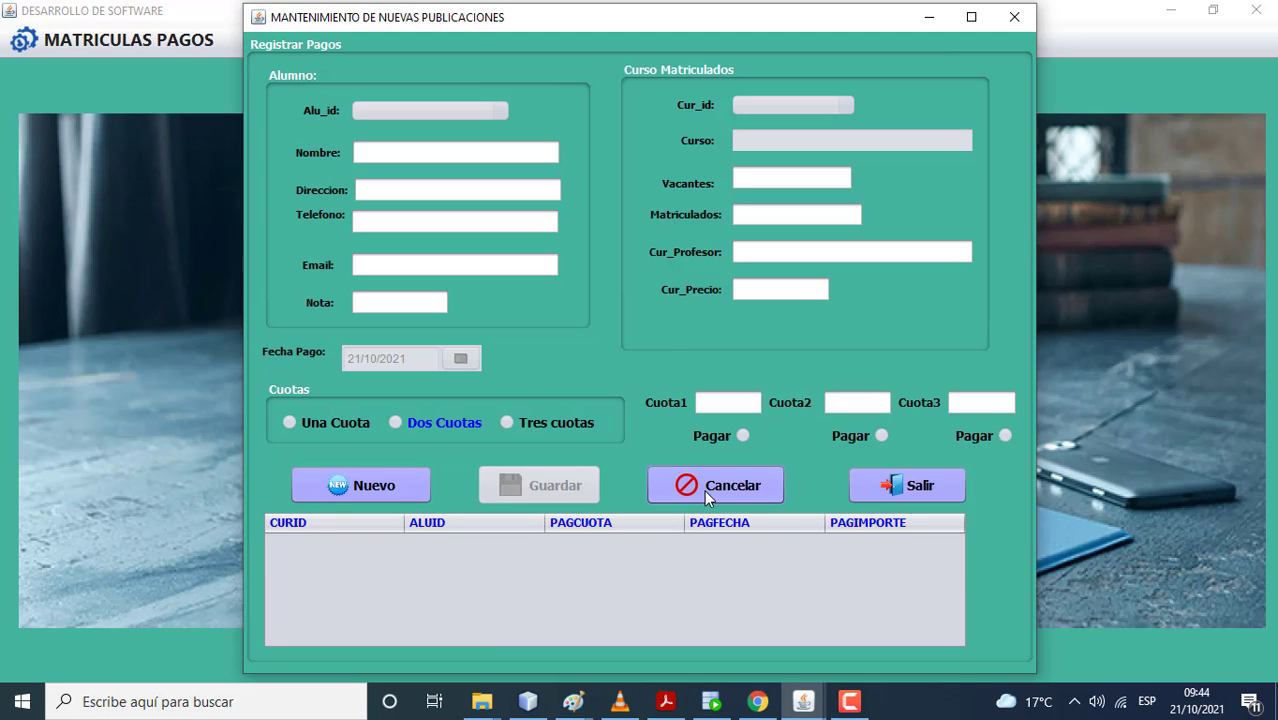
Step: Start a new payment for student Alu_id 3 in course Cur_id 3, Inteligencia de Negocios, and save Cuota1 as paid
click(408, 486)
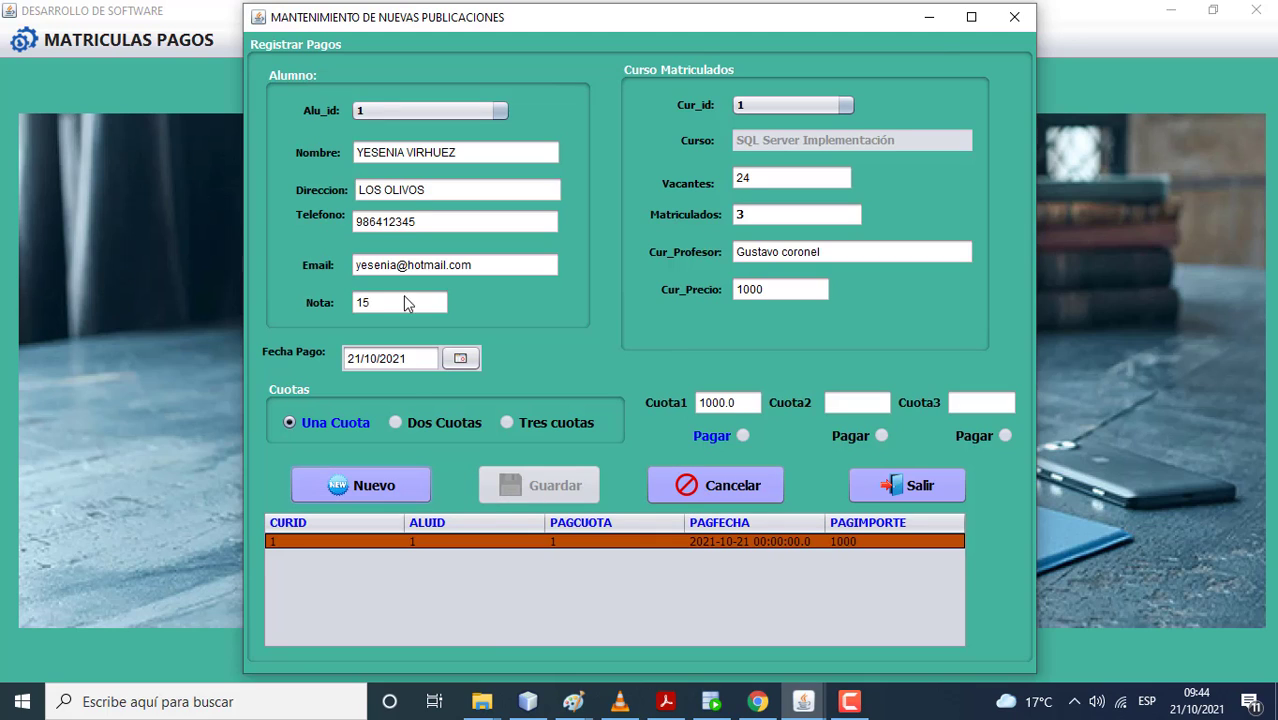
click(382, 106)
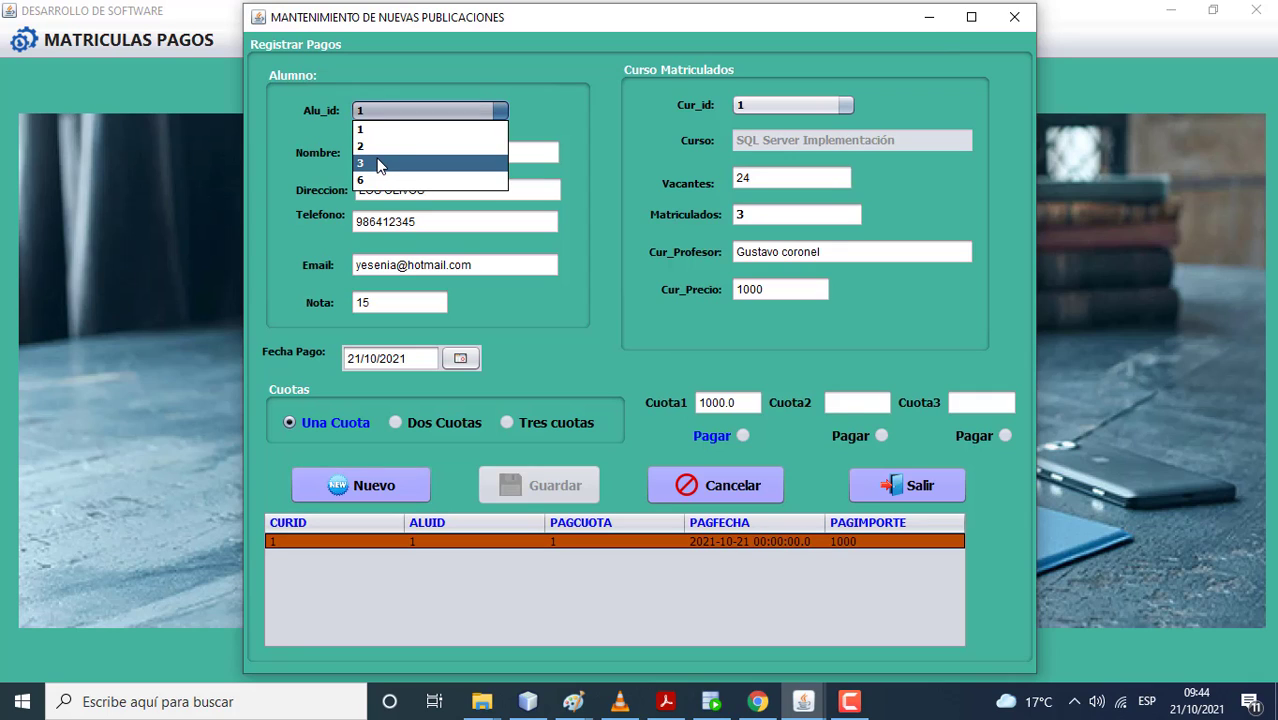
click(377, 162)
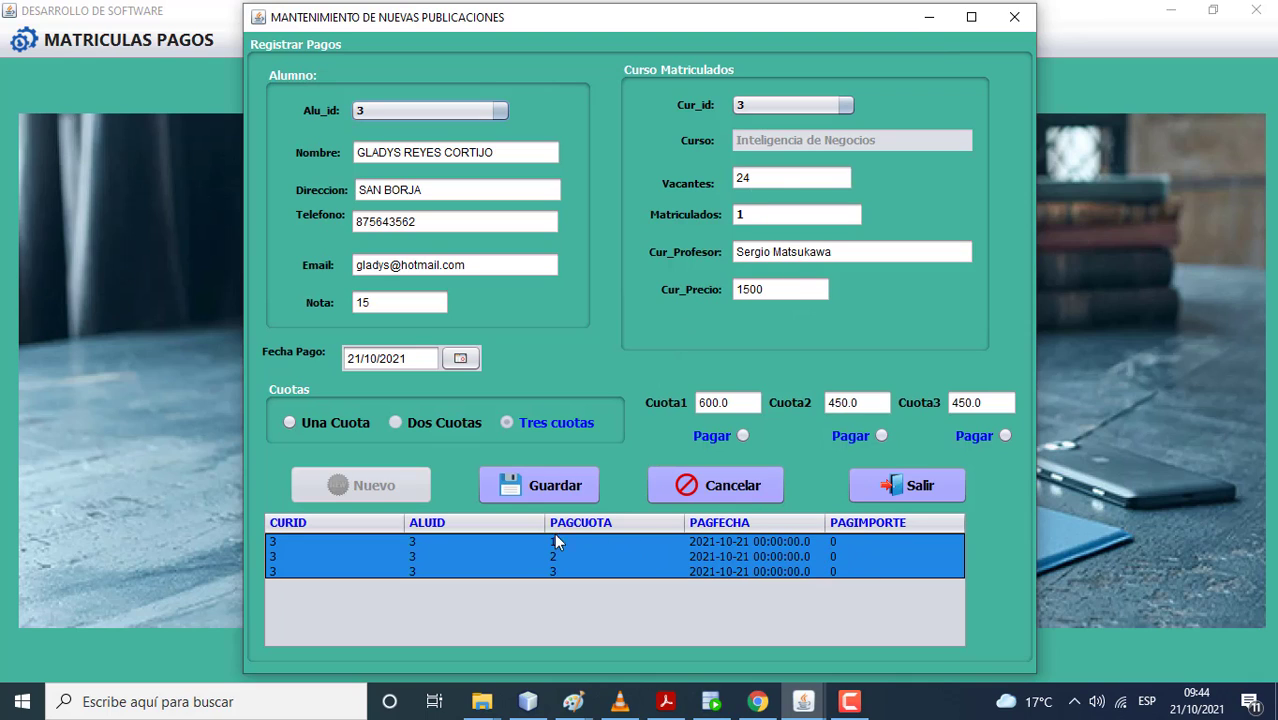
click(743, 436)
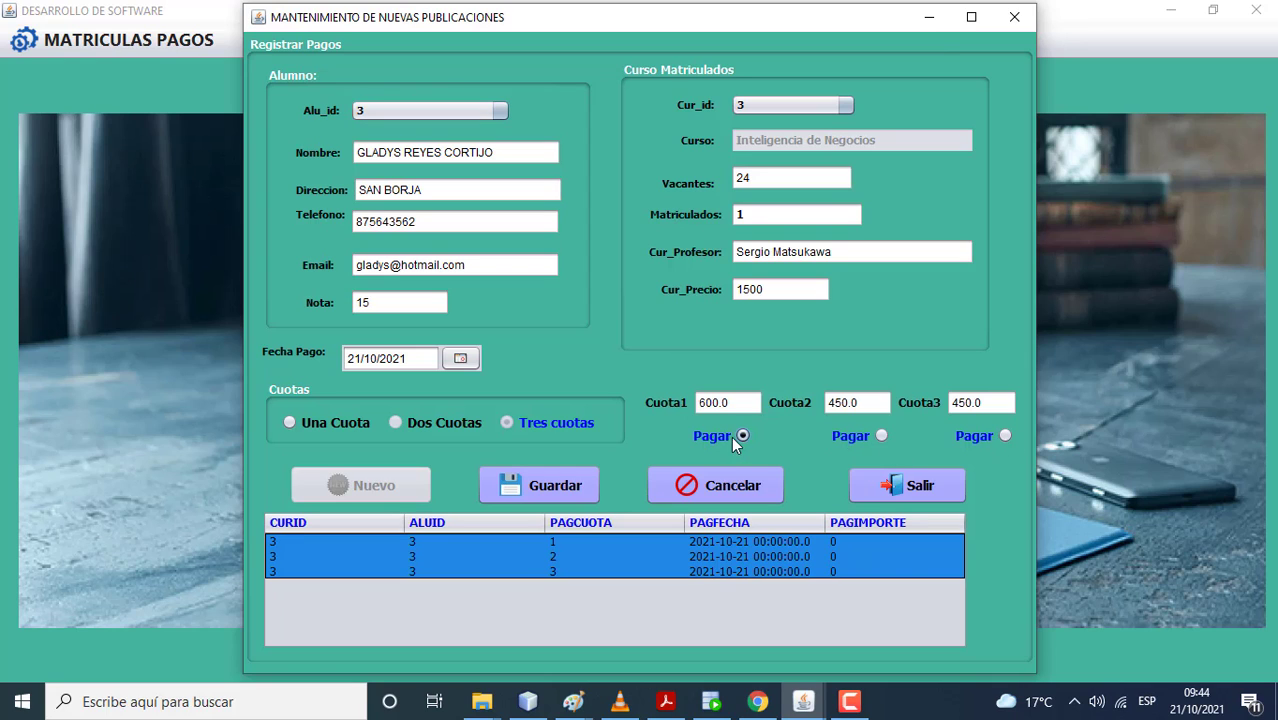
click(571, 488)
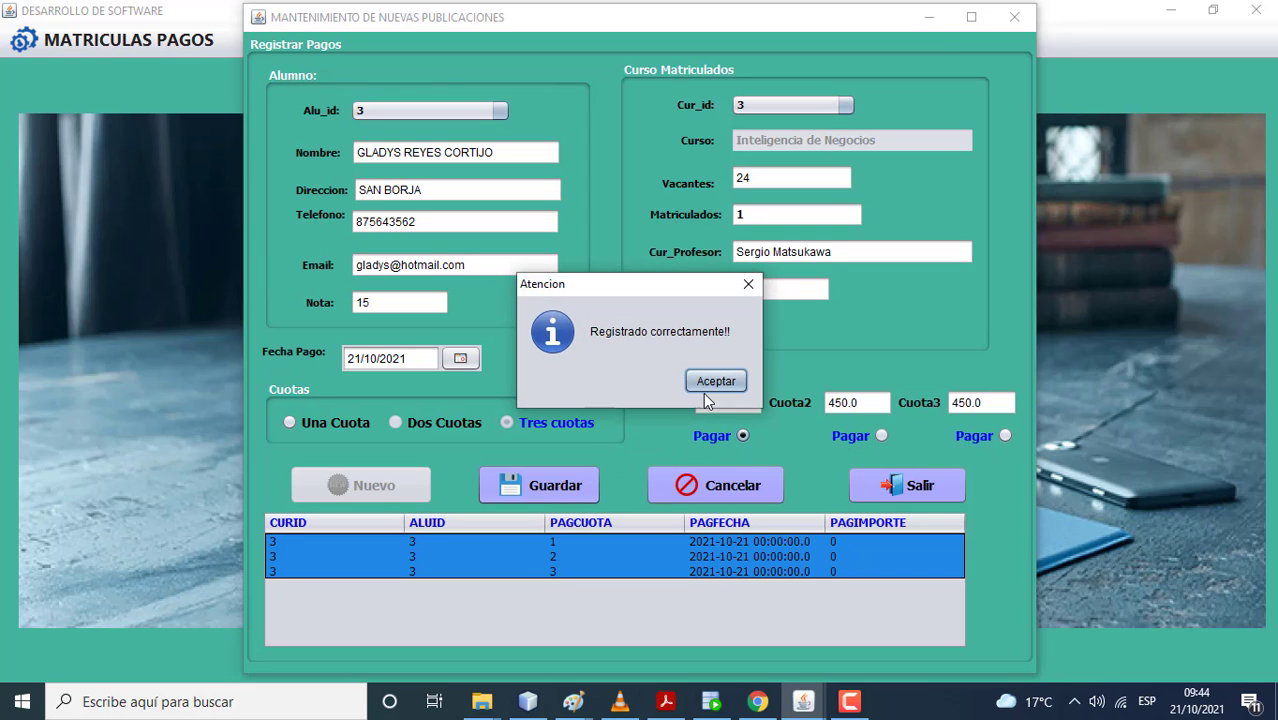
Step: Close the payments form, then query the enrolments of course 3, Inteligencia de Negocios, and examine its instalment amounts
click(710, 385)
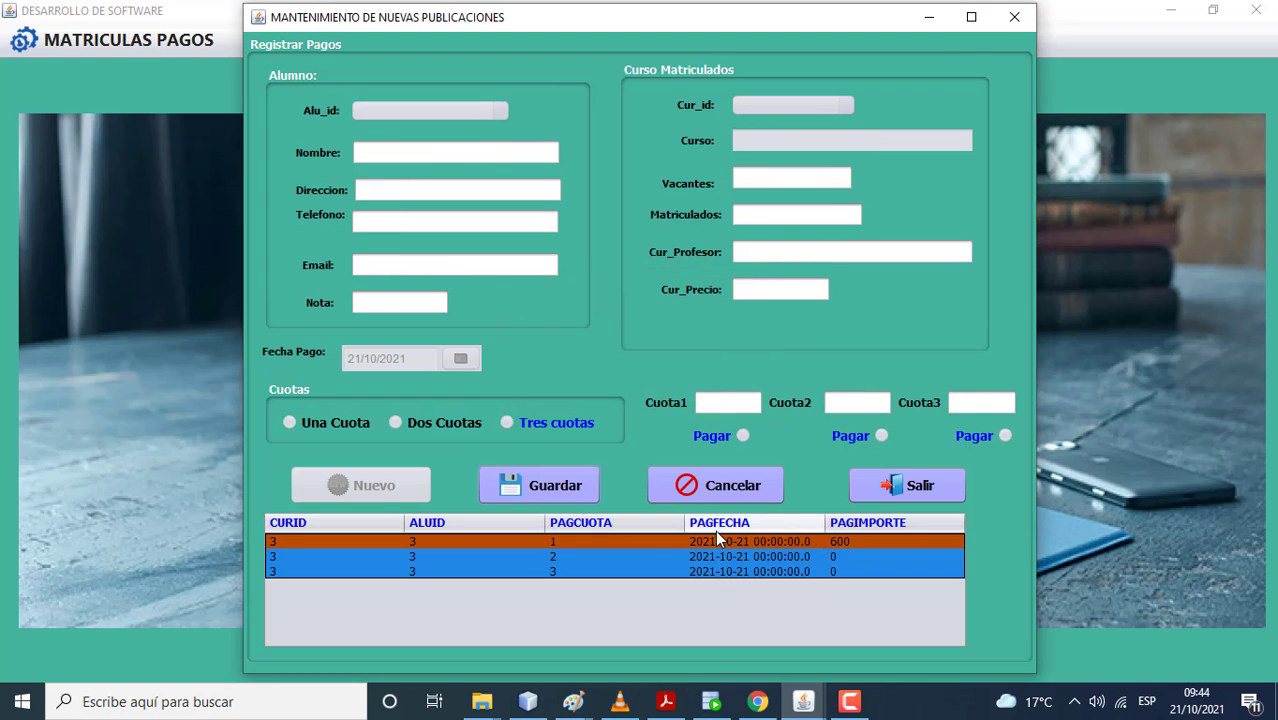
click(914, 490)
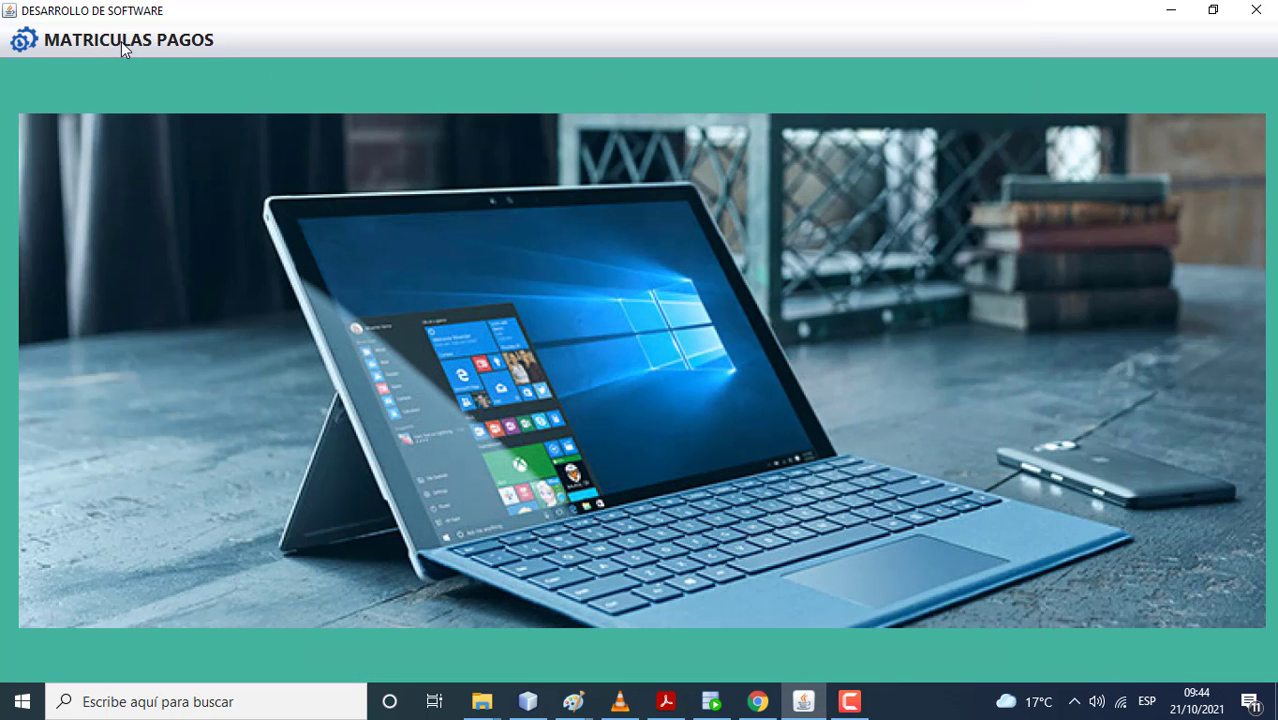
click(103, 42)
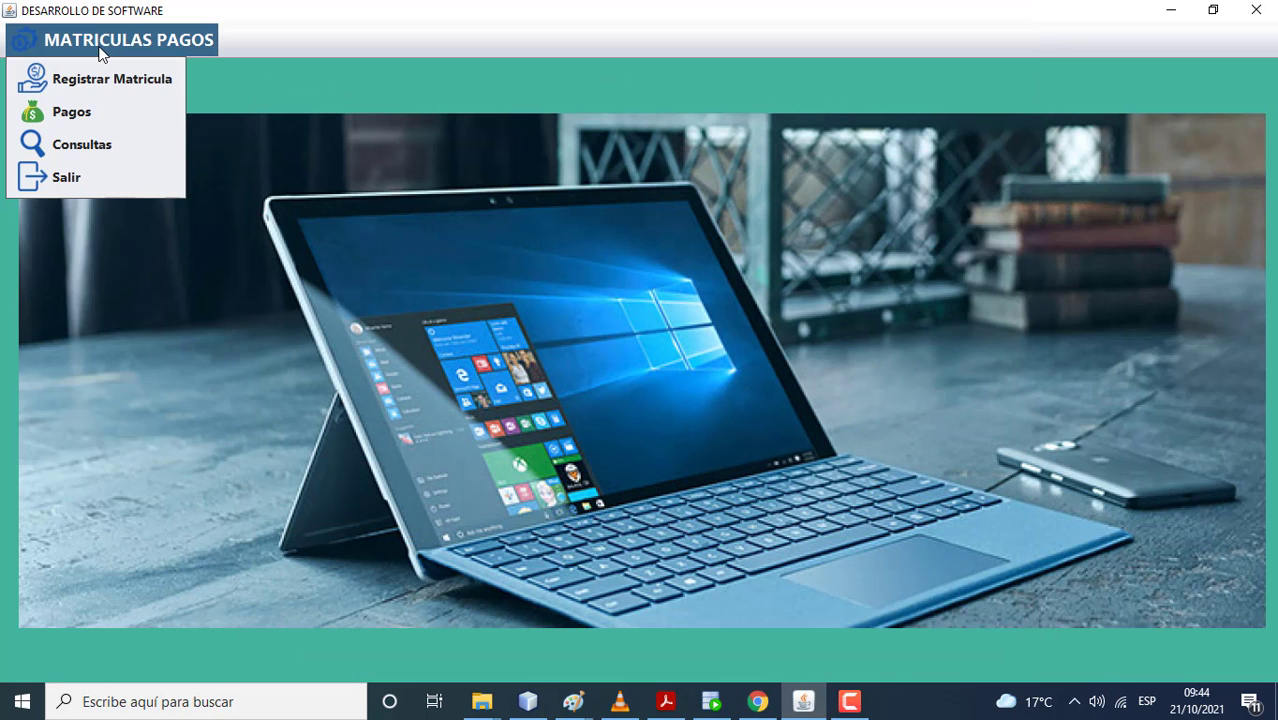
click(100, 144)
click(346, 206)
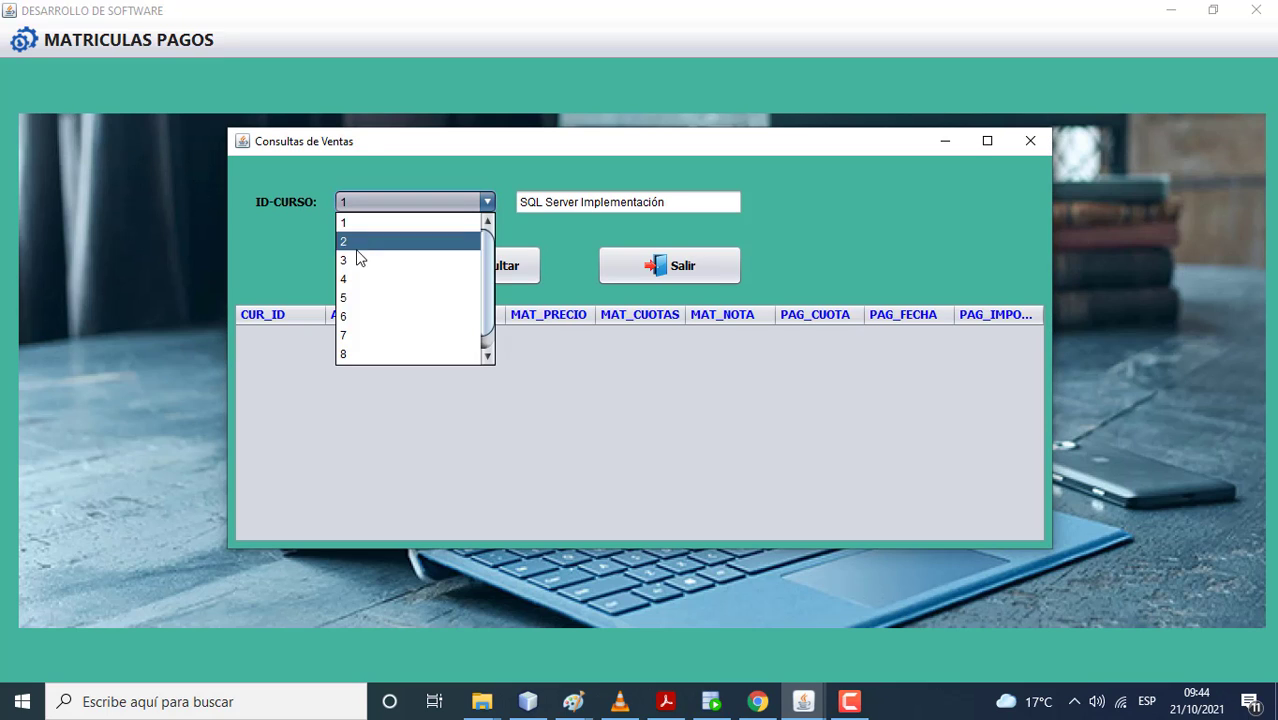
click(356, 245)
click(430, 265)
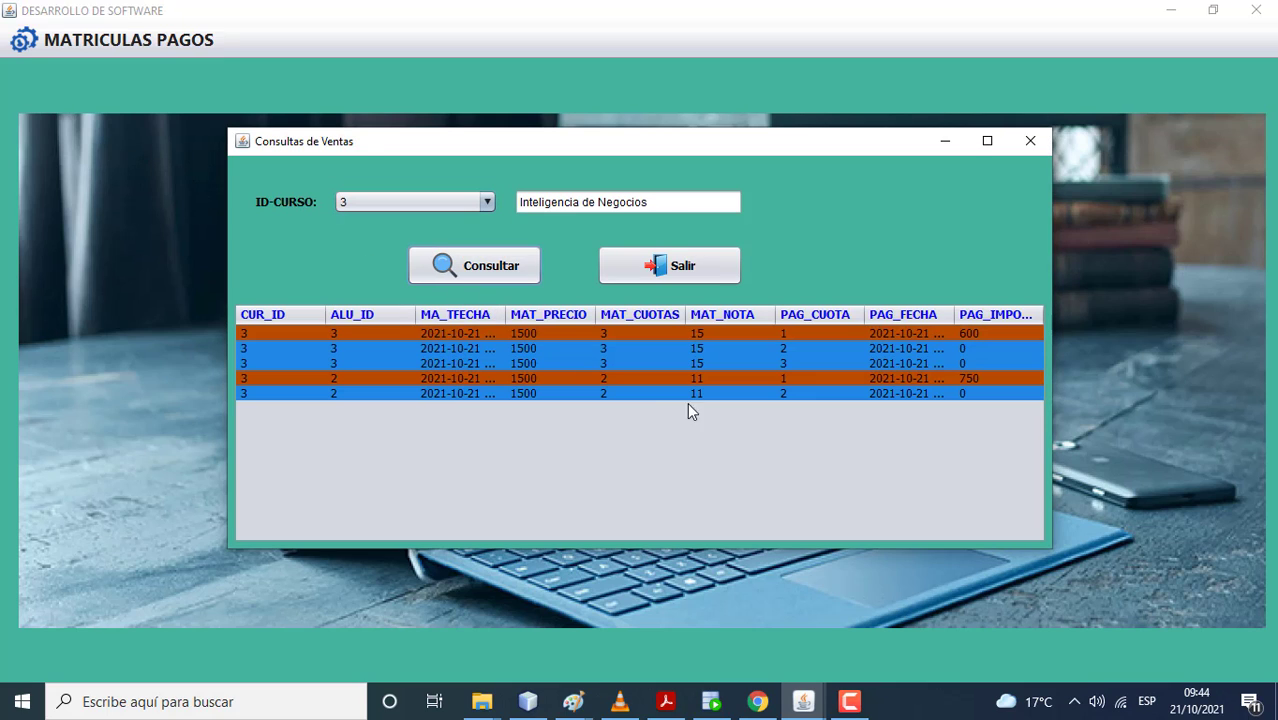
double_click(1001, 337)
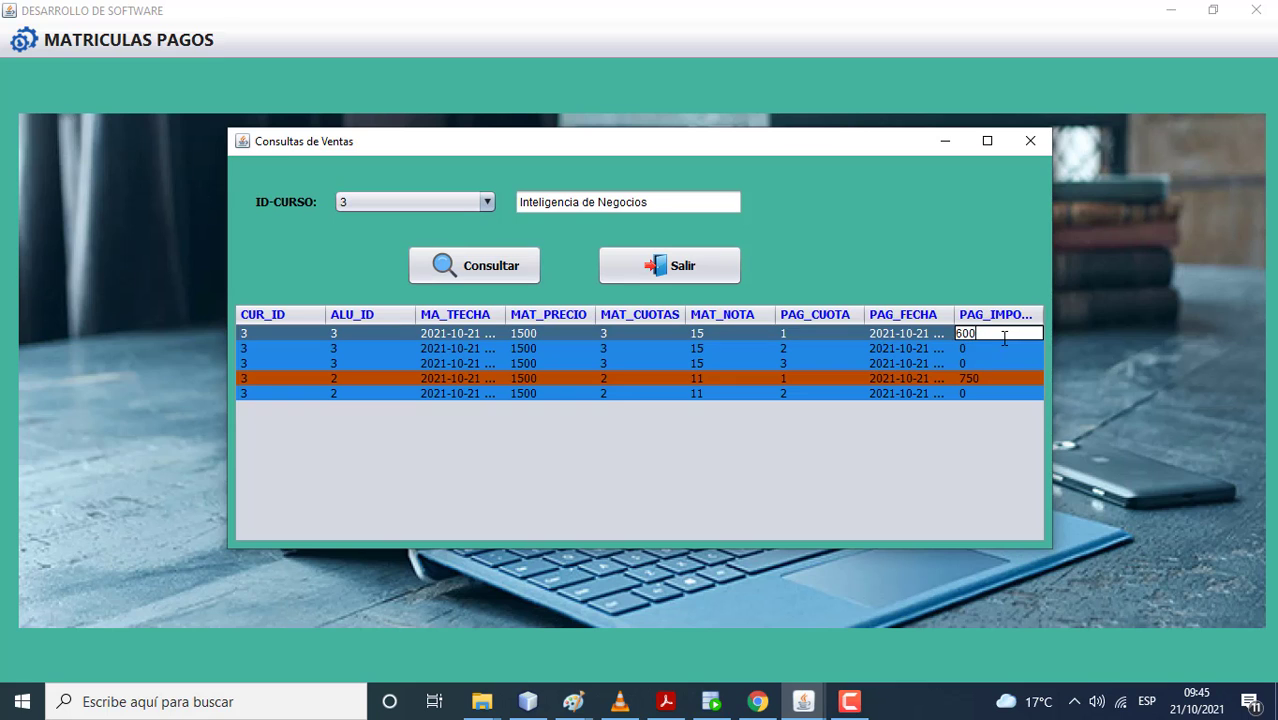
click(672, 265)
Step: Open the Pagos form and start a new payment for student Alu_id 1 in course Cur_id 4, Programación Transact-SQL
click(137, 46)
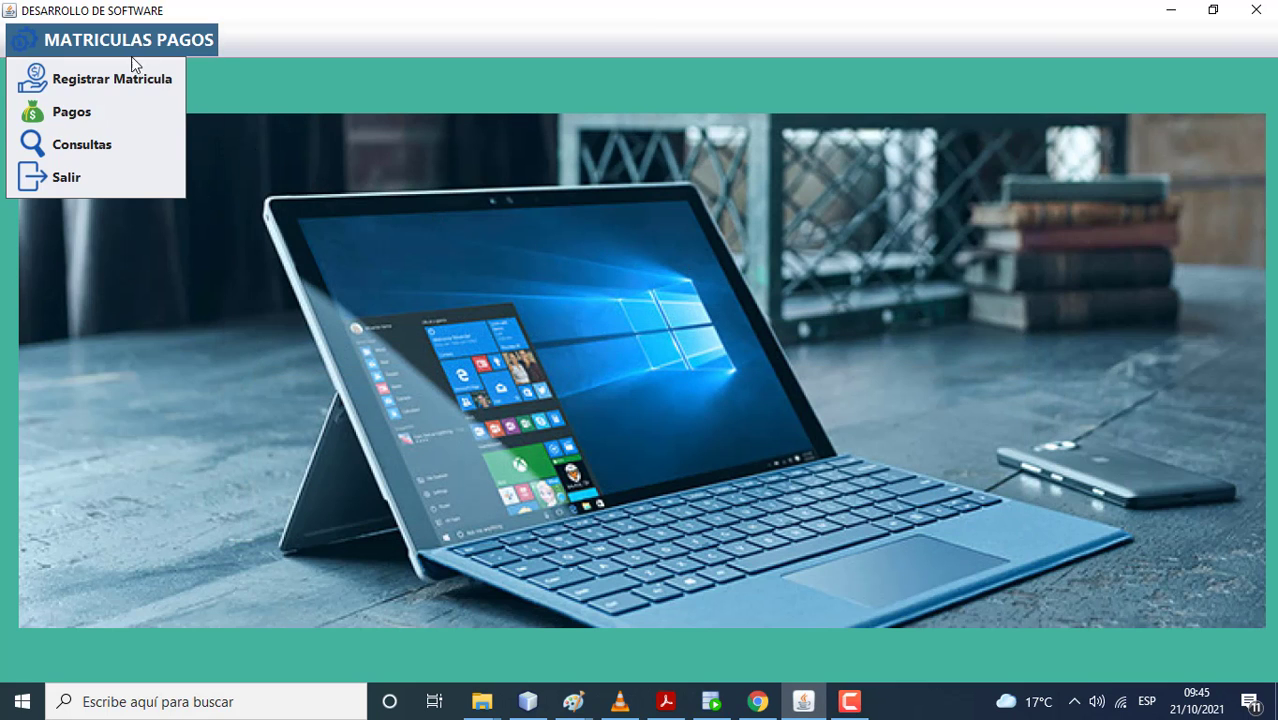
click(104, 108)
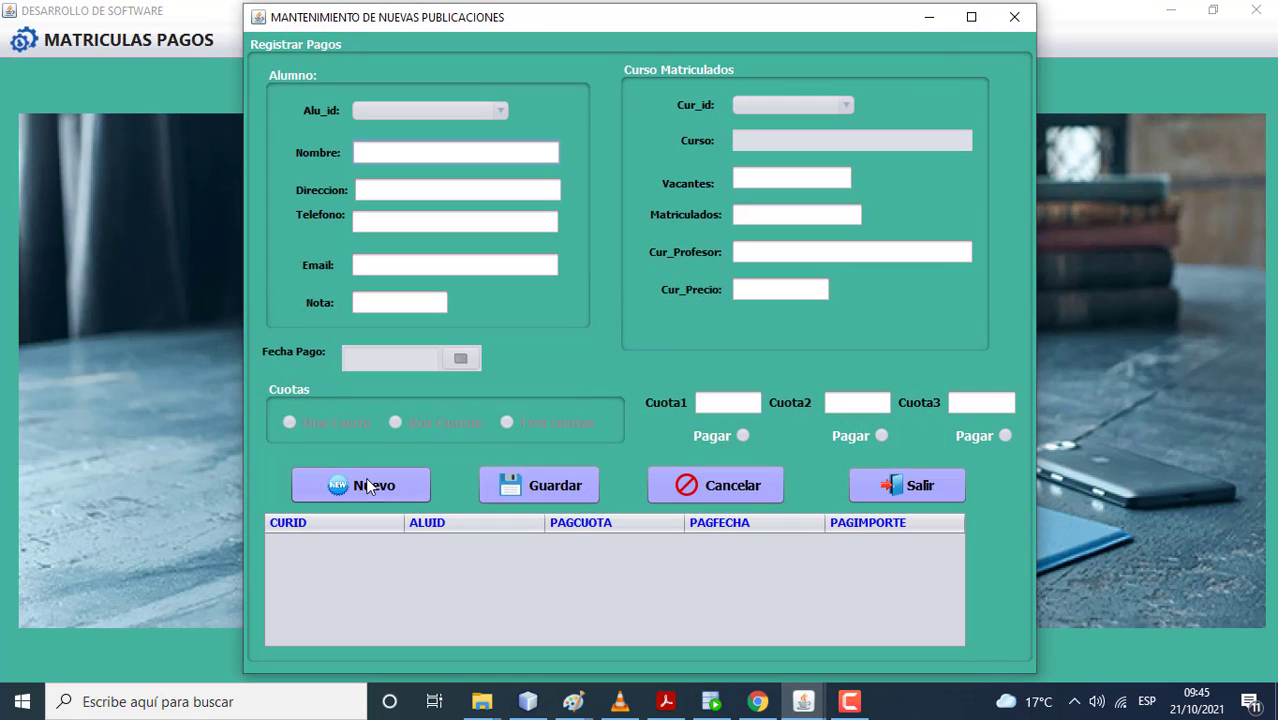
click(371, 485)
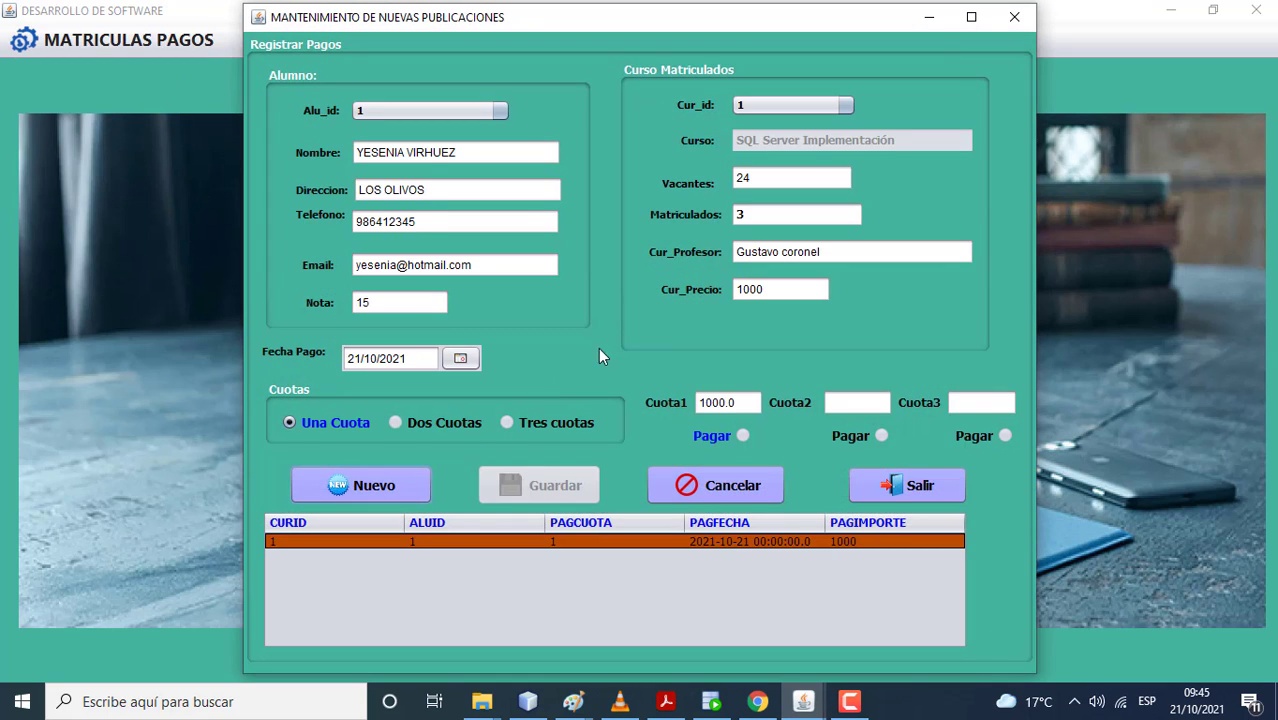
click(794, 100)
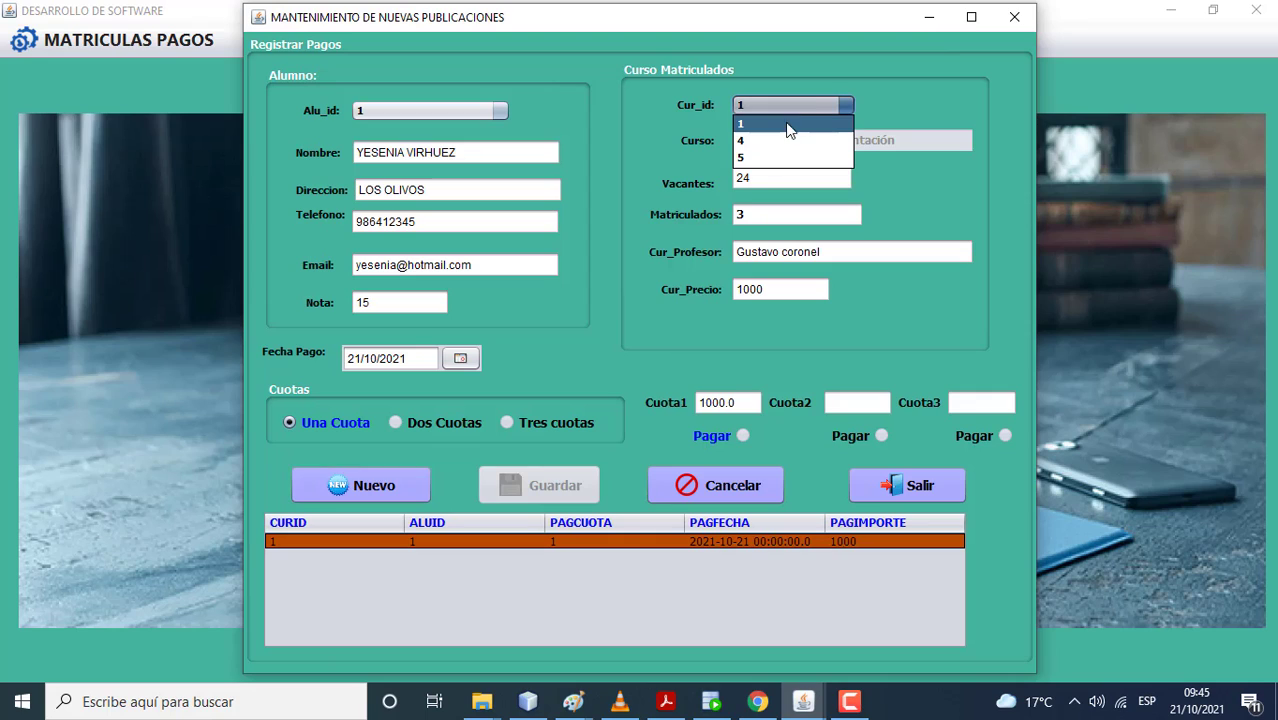
click(785, 138)
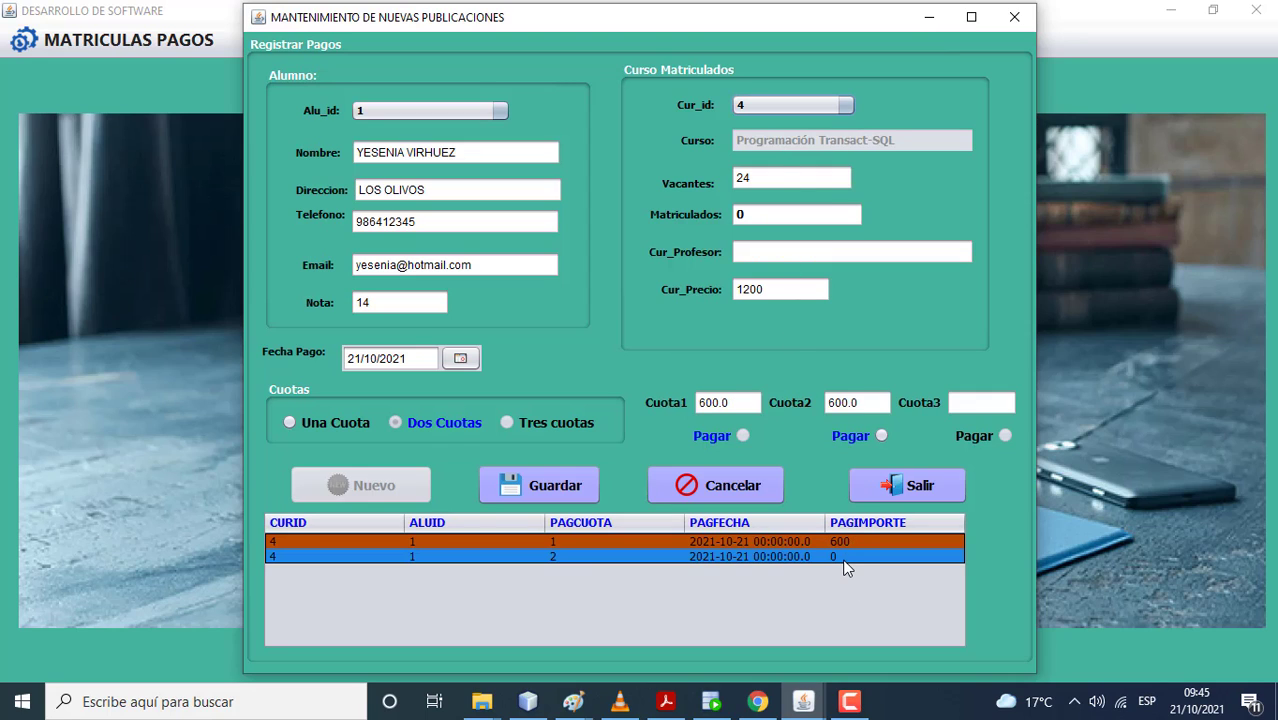
Step: Mark Cuota2 of the Programación Transact-SQL course for payment, save it and close the payments form
click(881, 436)
click(540, 486)
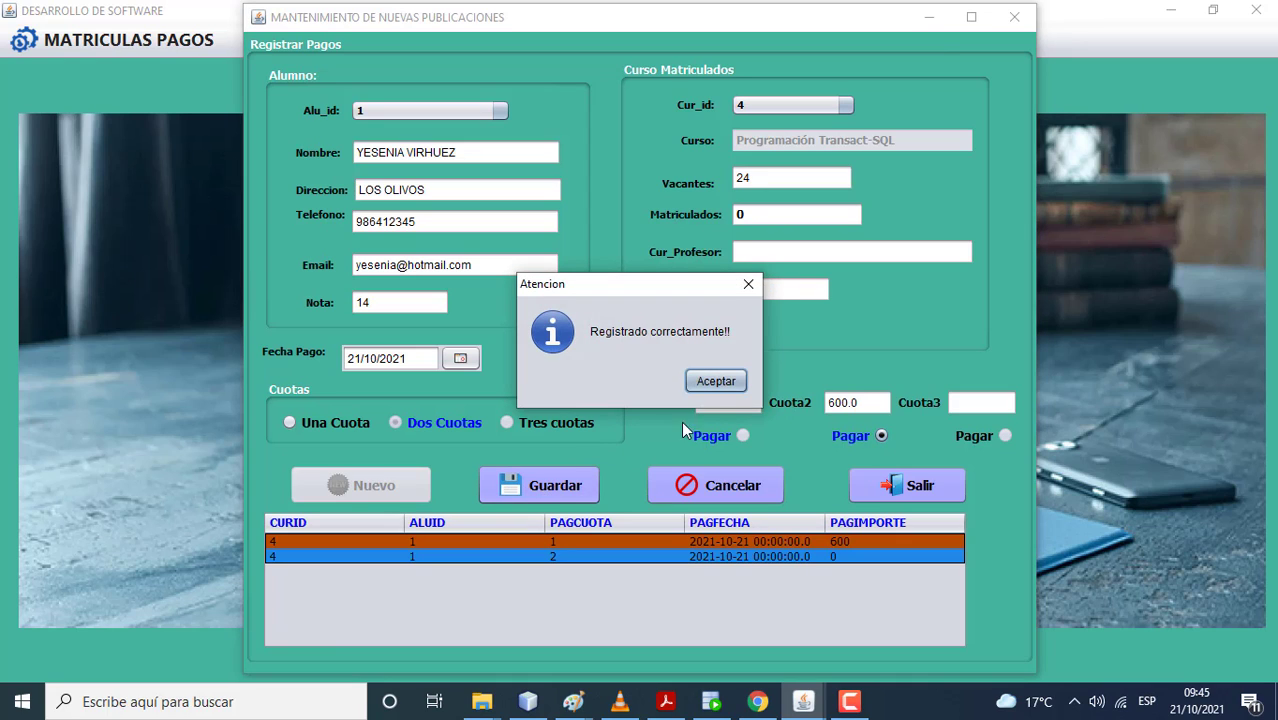
click(704, 386)
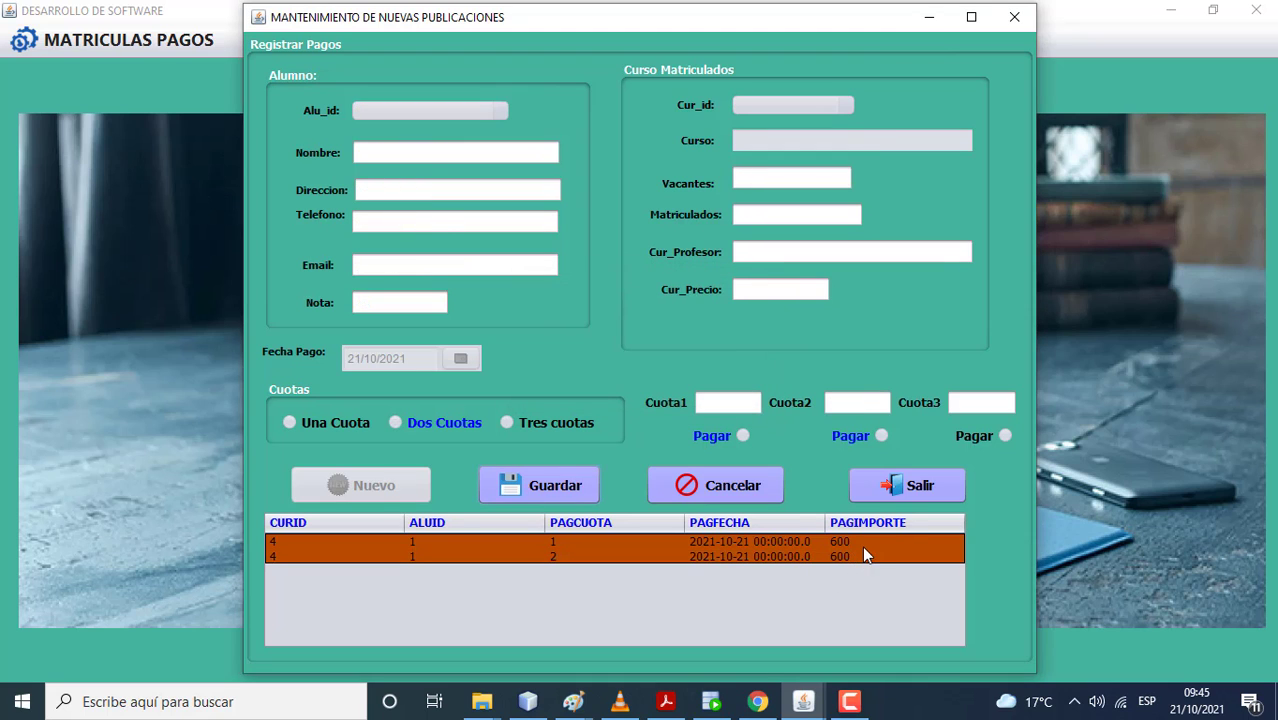
click(912, 490)
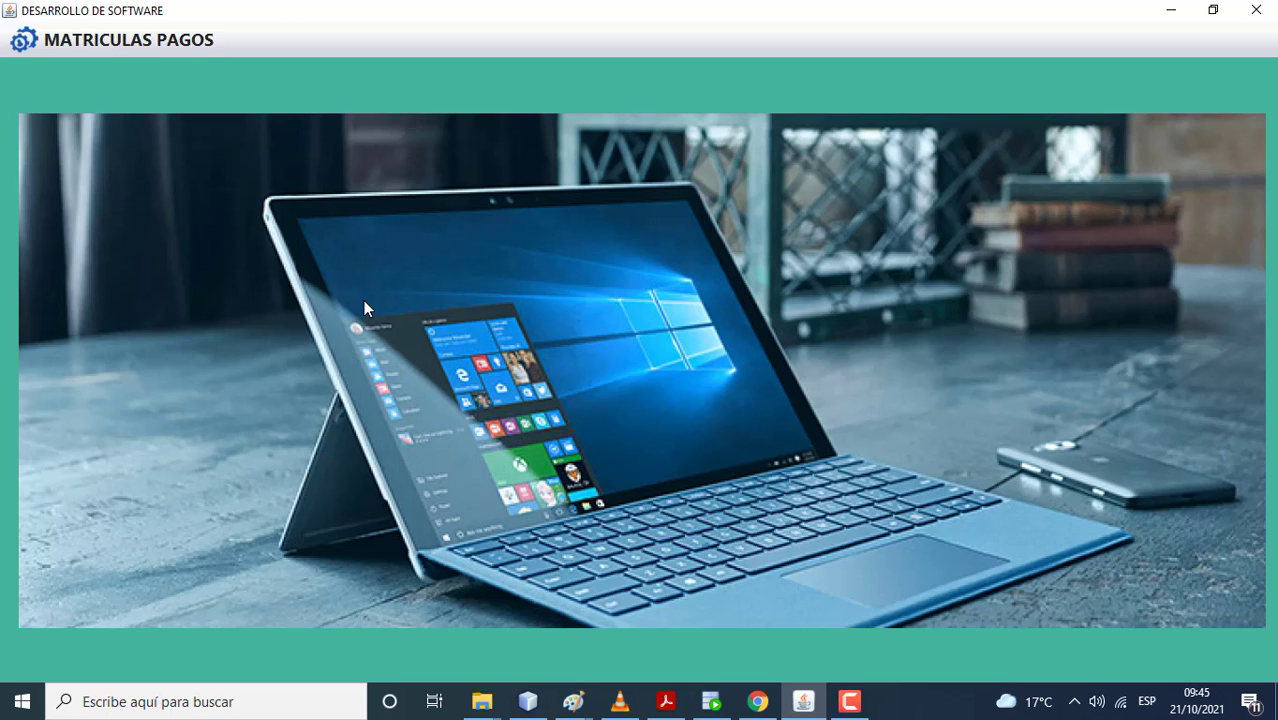
Step: Query the enrolments of course 4, Programación Transact-SQL, examine its instalment rows and close the query form
click(102, 50)
click(101, 141)
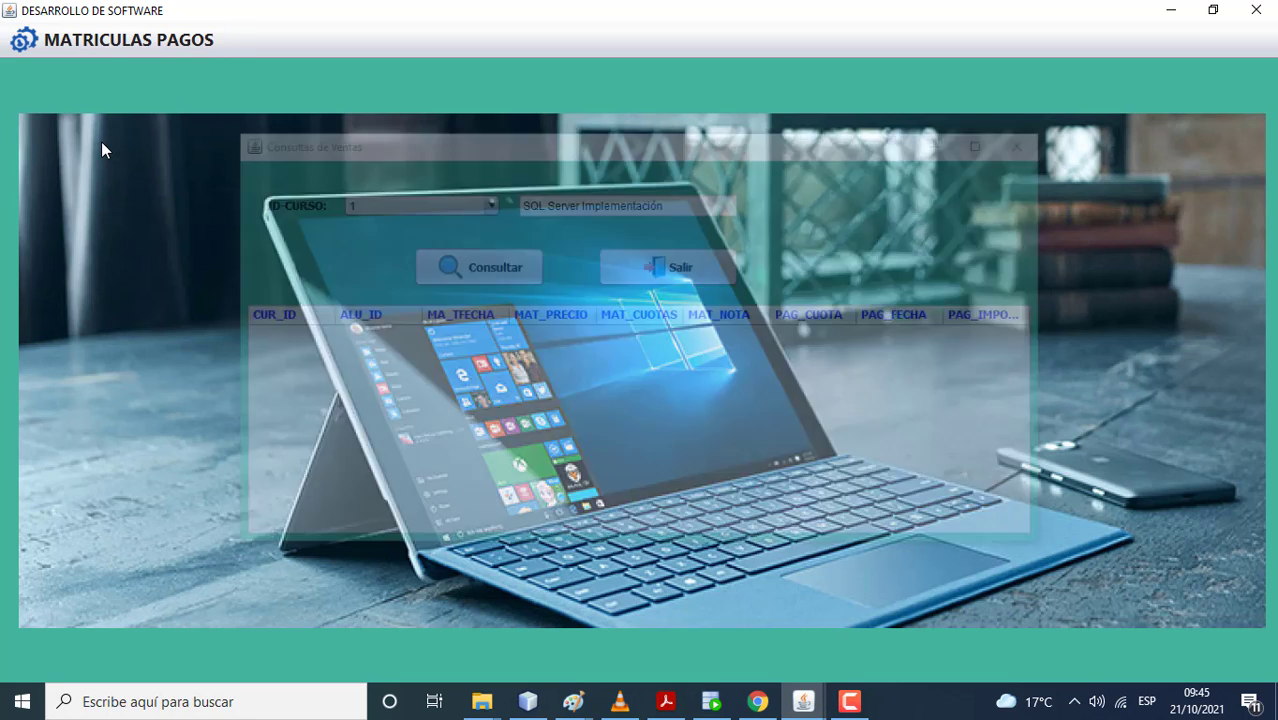
click(353, 205)
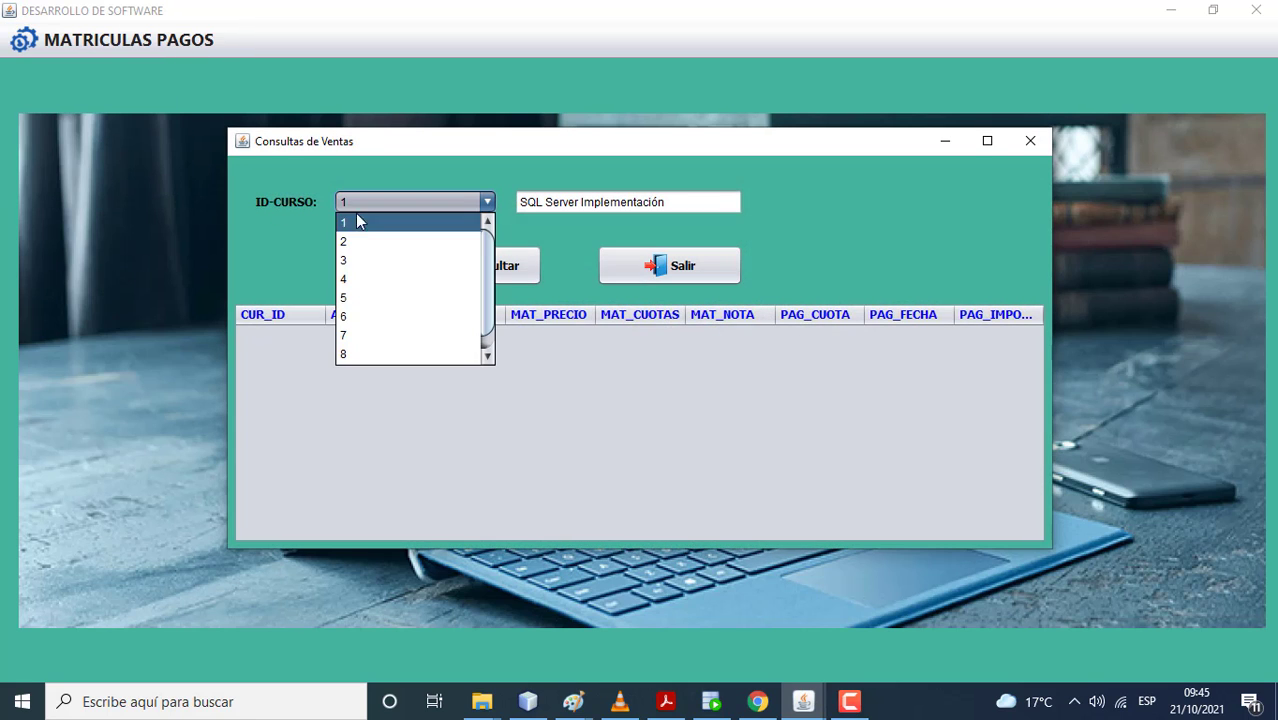
click(358, 278)
click(455, 274)
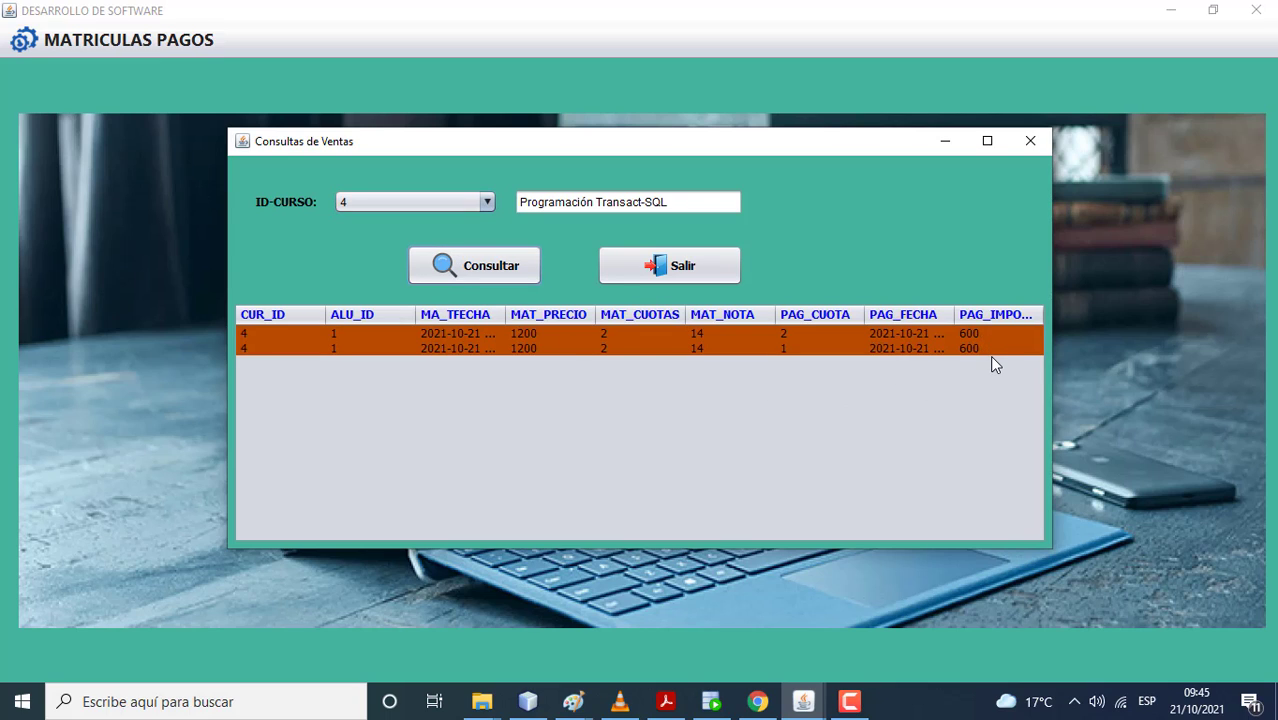
click(701, 272)
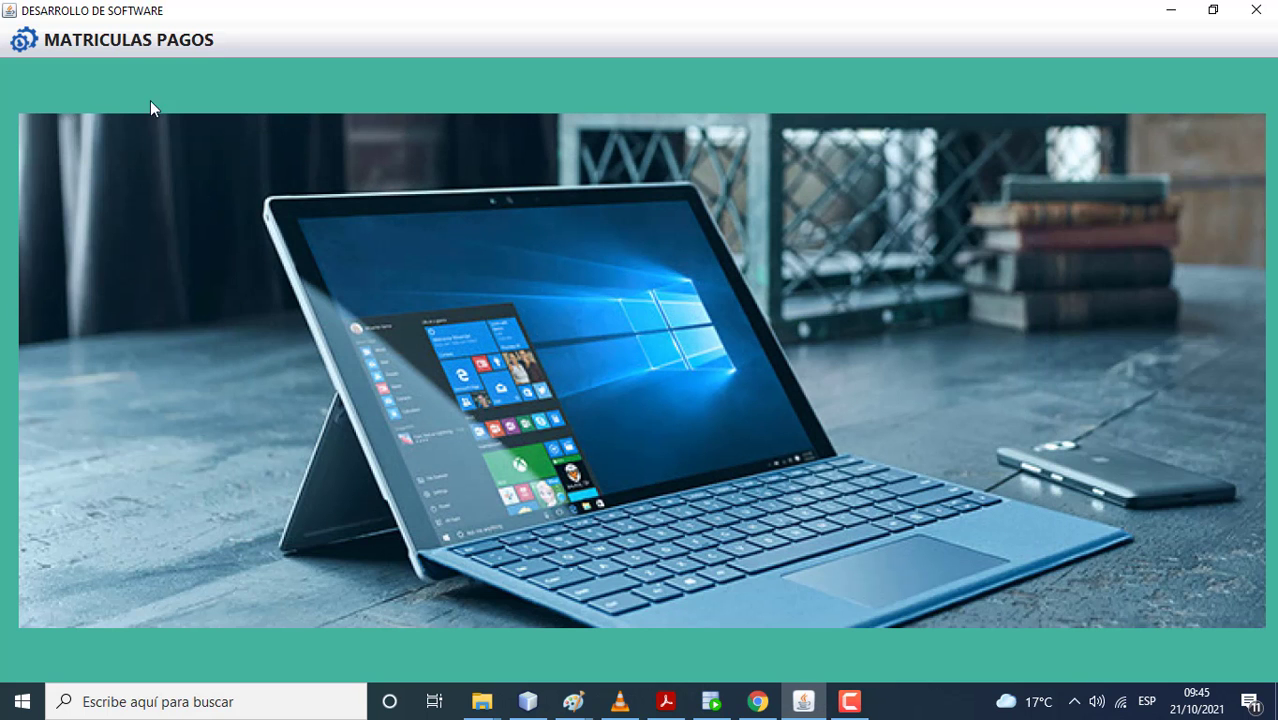
Step: Open the Pagos form and start a new payment for student Alu_id 1 in course Cur_id 5, Java Fundamentos
click(100, 40)
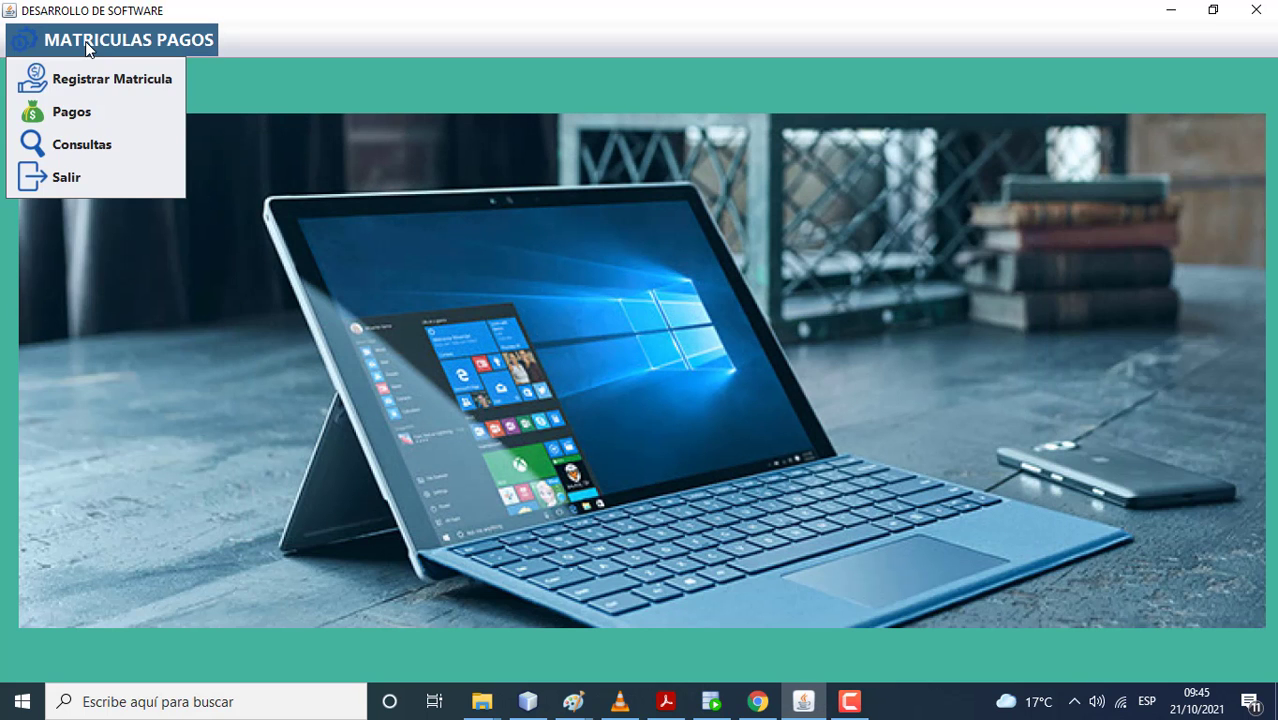
click(87, 113)
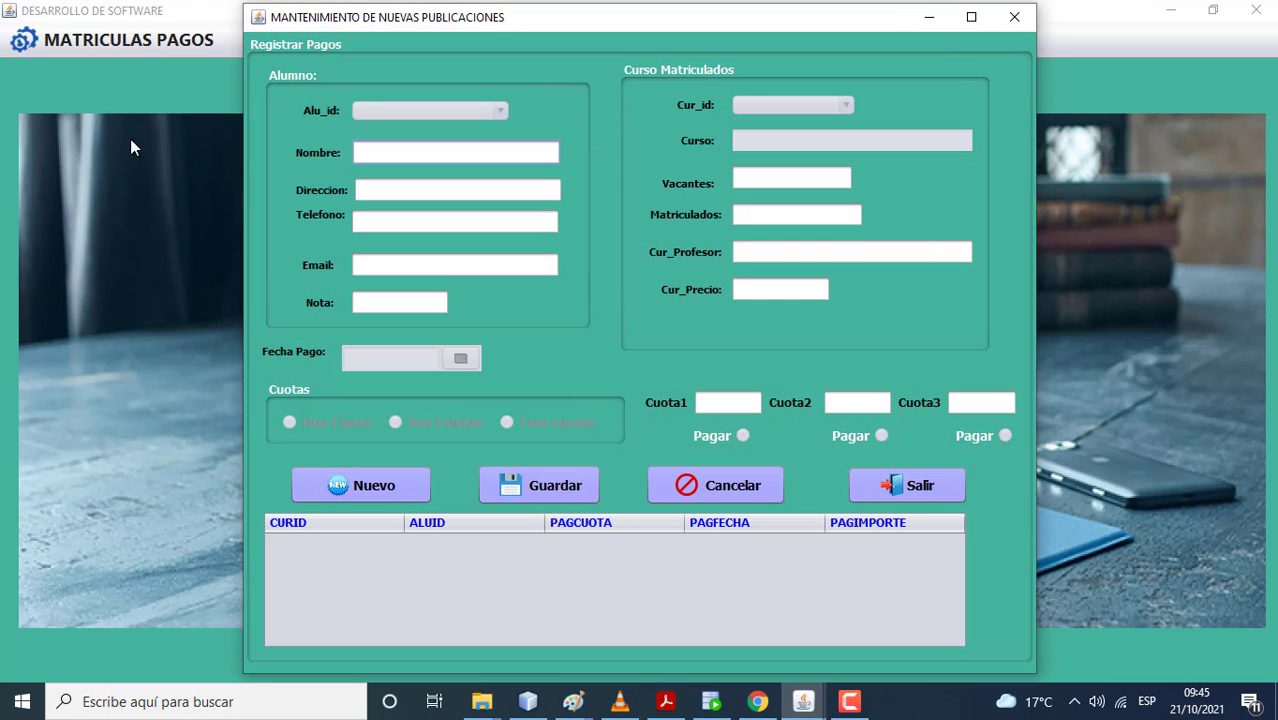
click(397, 485)
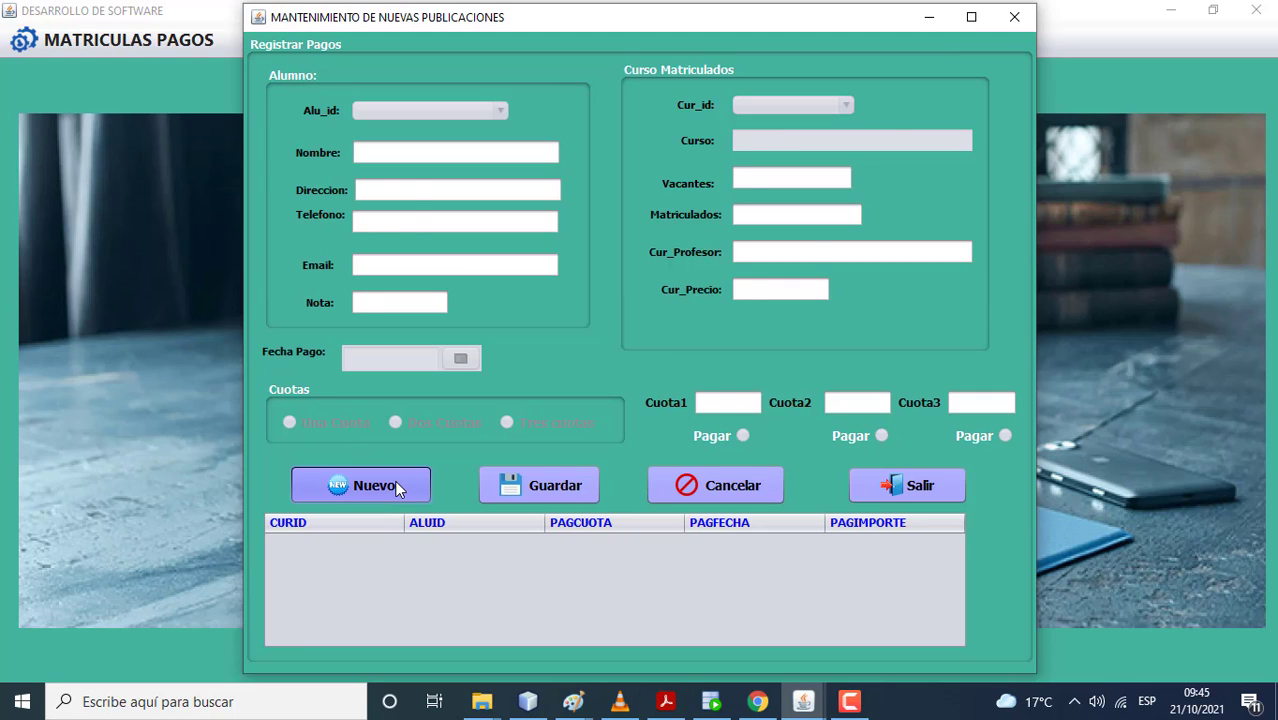
click(756, 108)
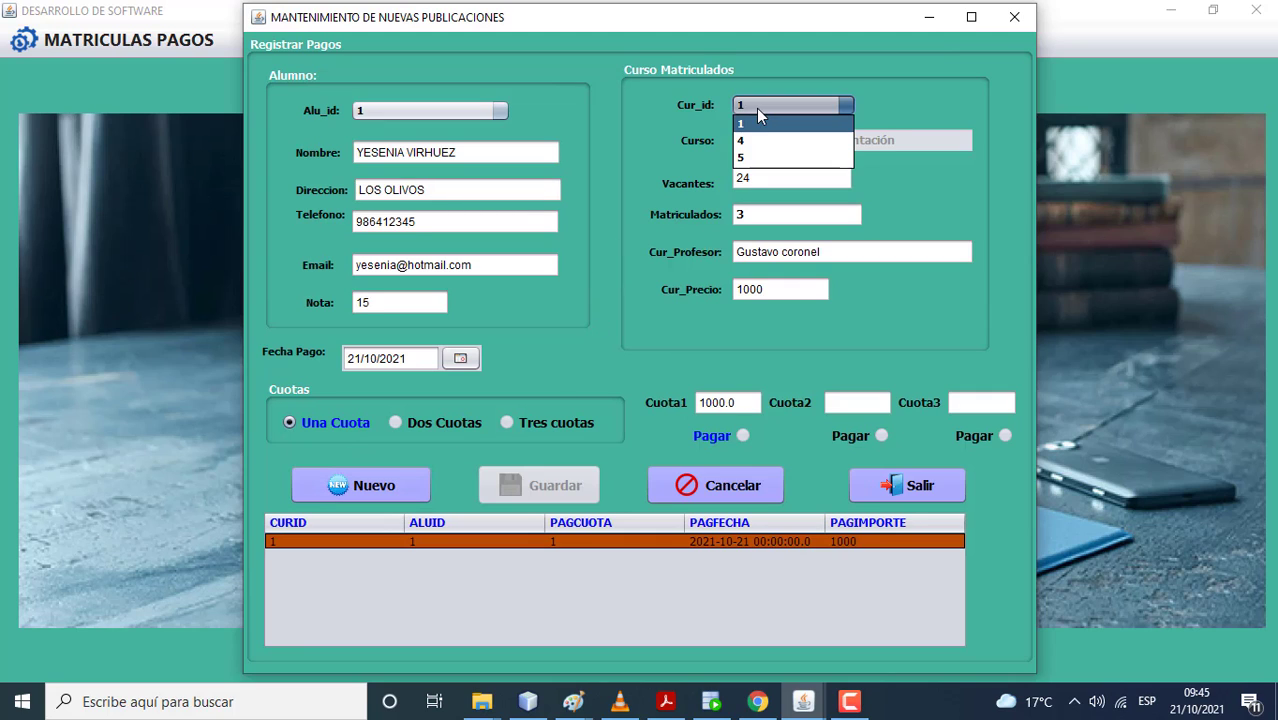
click(760, 158)
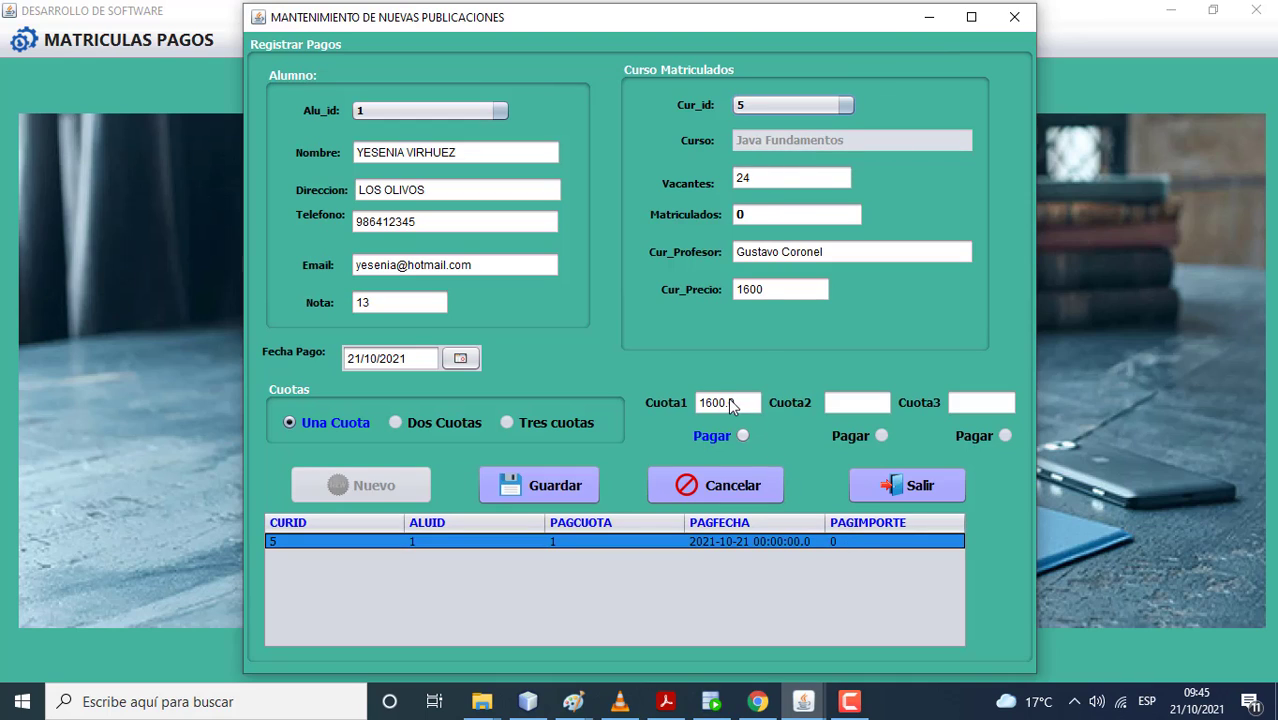
Step: Mark Cuota1 of the Java Fundamentos course for payment, save it and reset the payments form
click(743, 435)
click(555, 483)
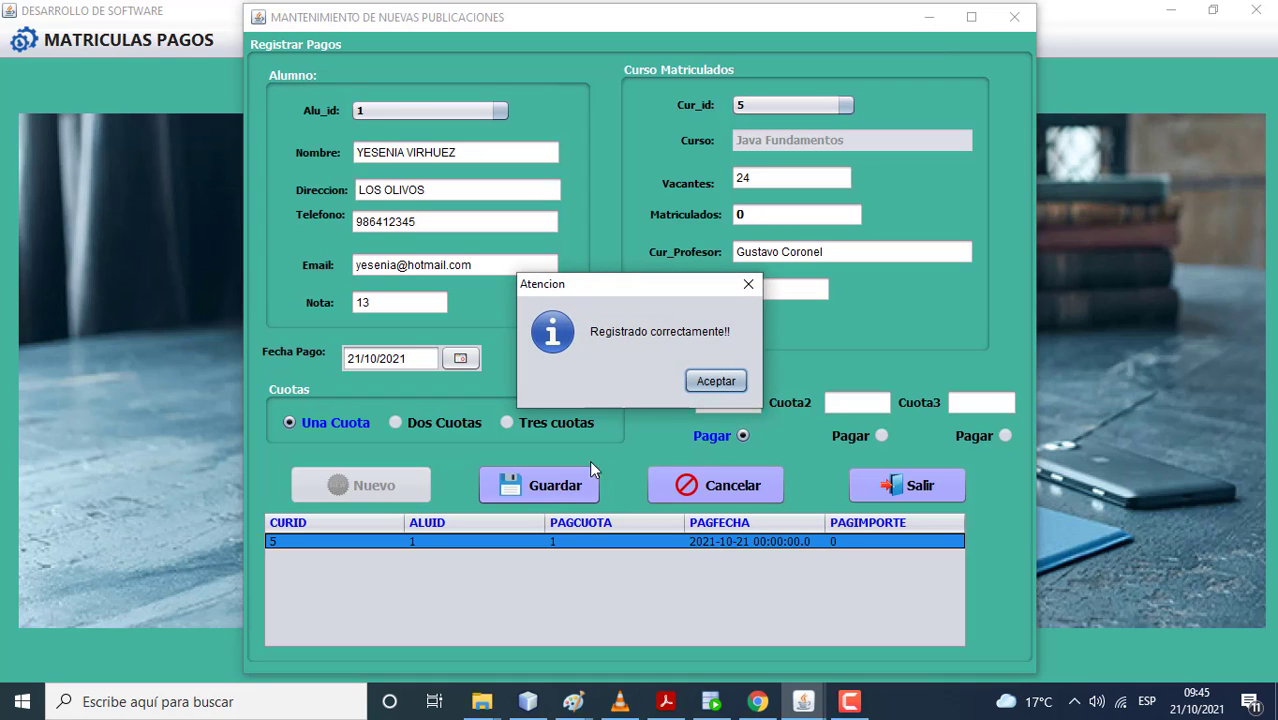
click(705, 382)
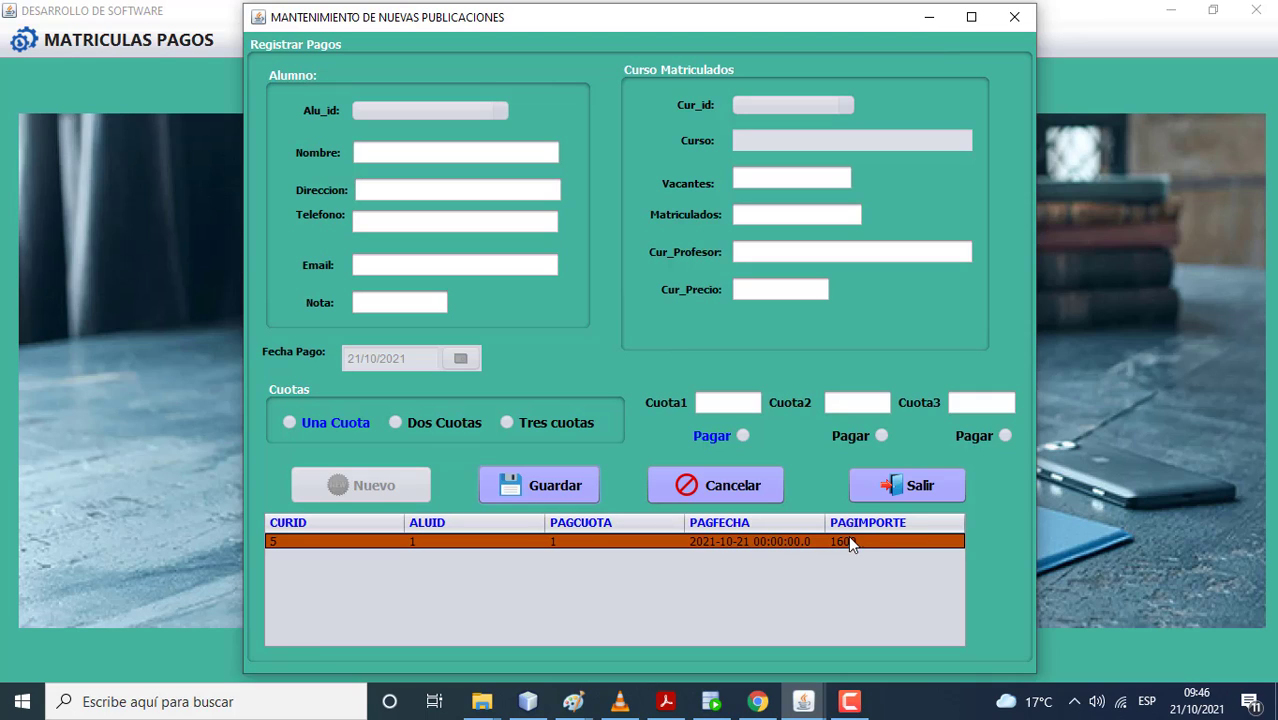
click(765, 490)
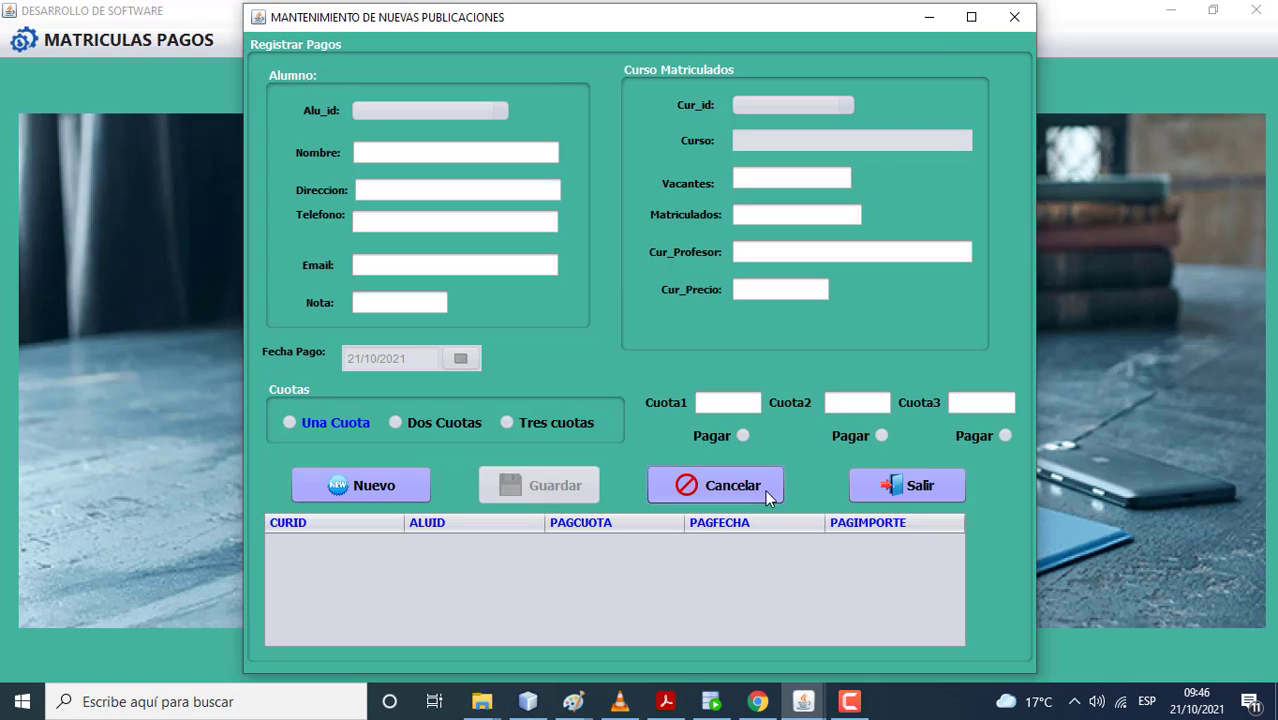
Step: Register the Cuota1 payment for student Alu_id 6 in course Cur_id 7, GESTION DE PROYECTOS, and reset the payments form
click(396, 485)
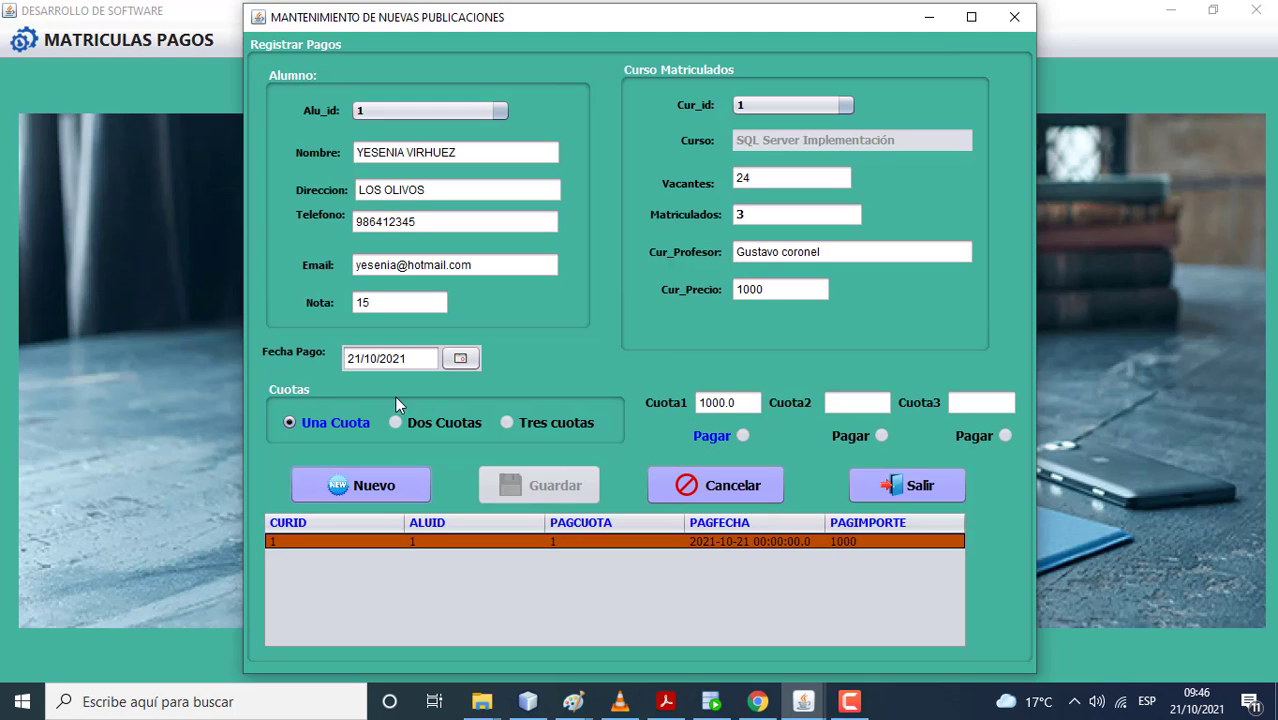
click(363, 112)
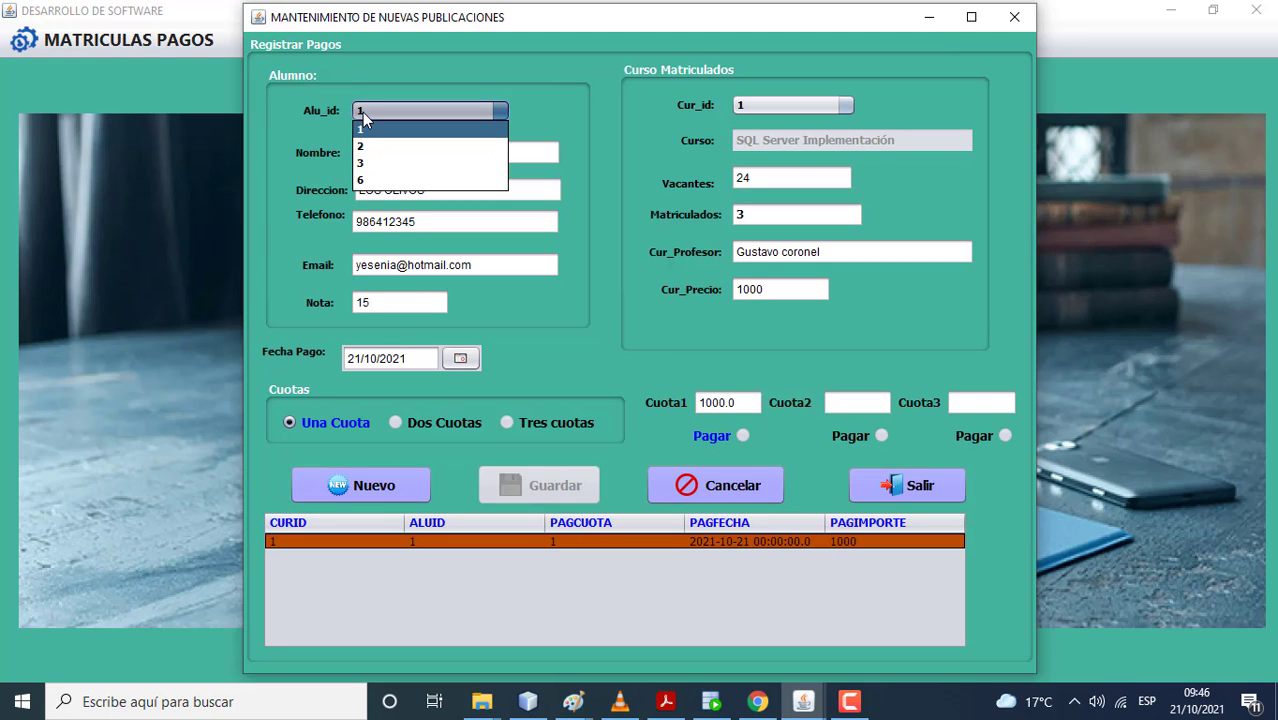
click(373, 180)
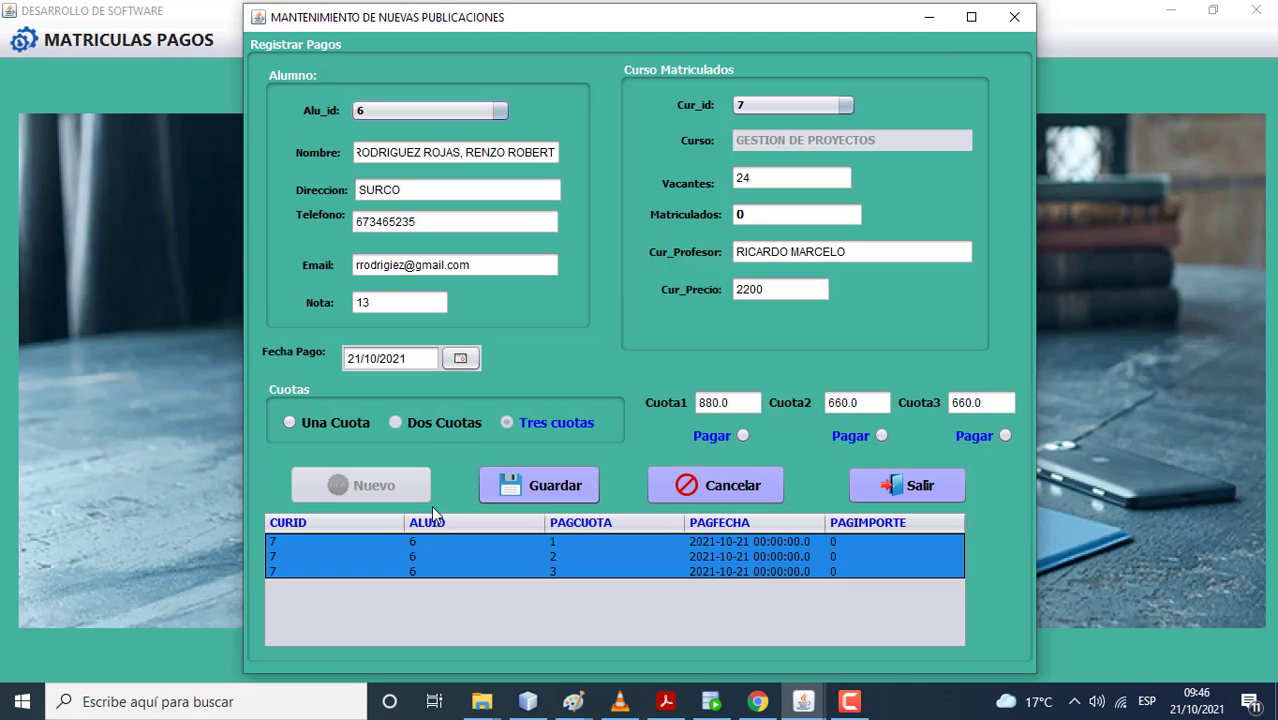
click(742, 437)
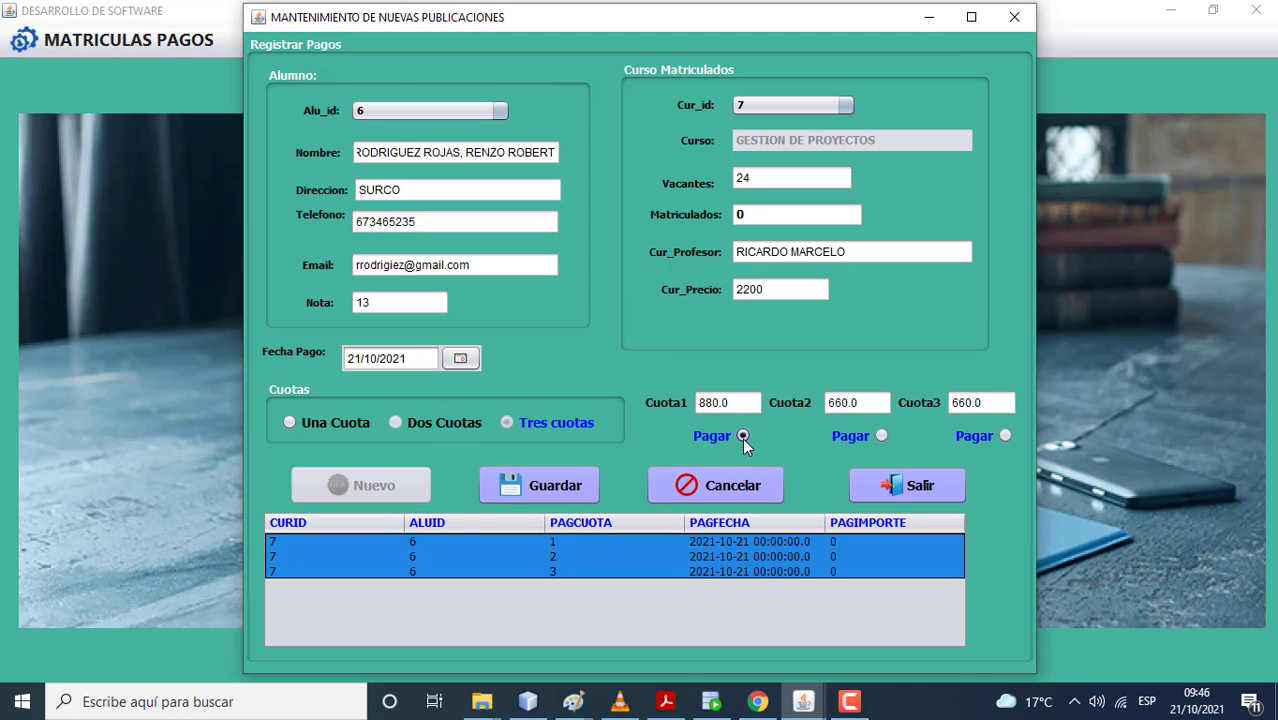
click(554, 487)
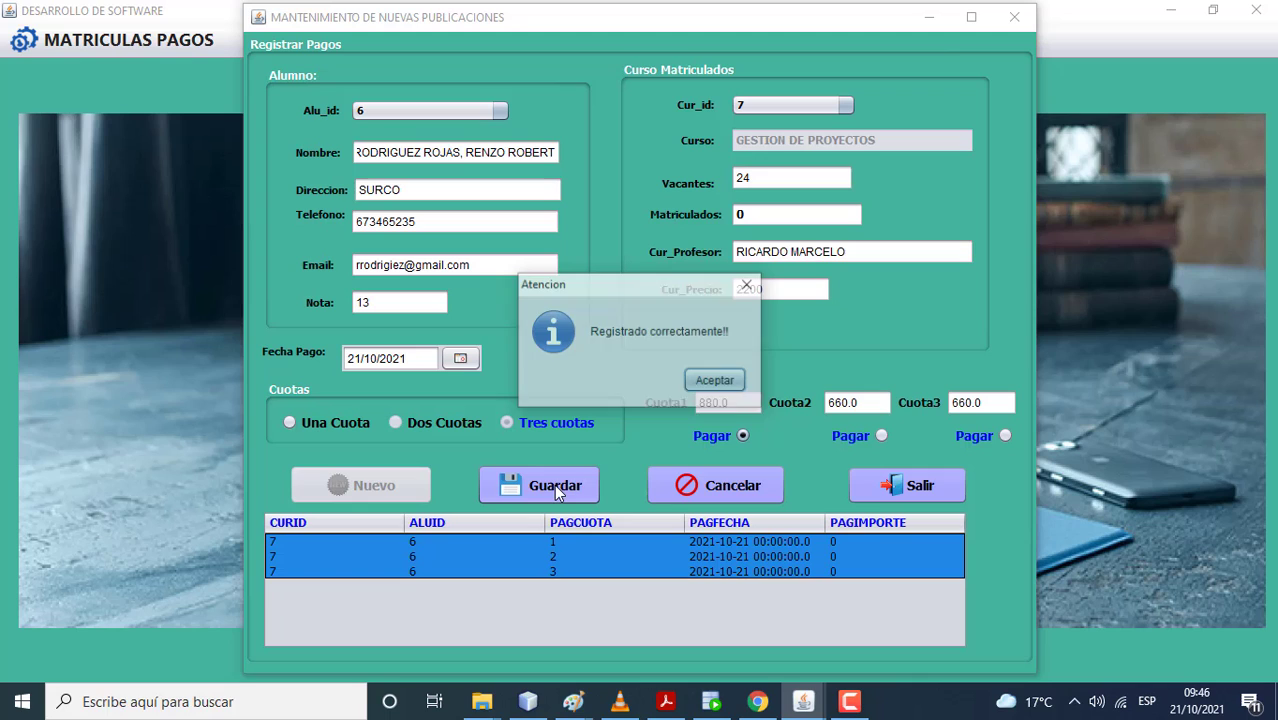
click(714, 383)
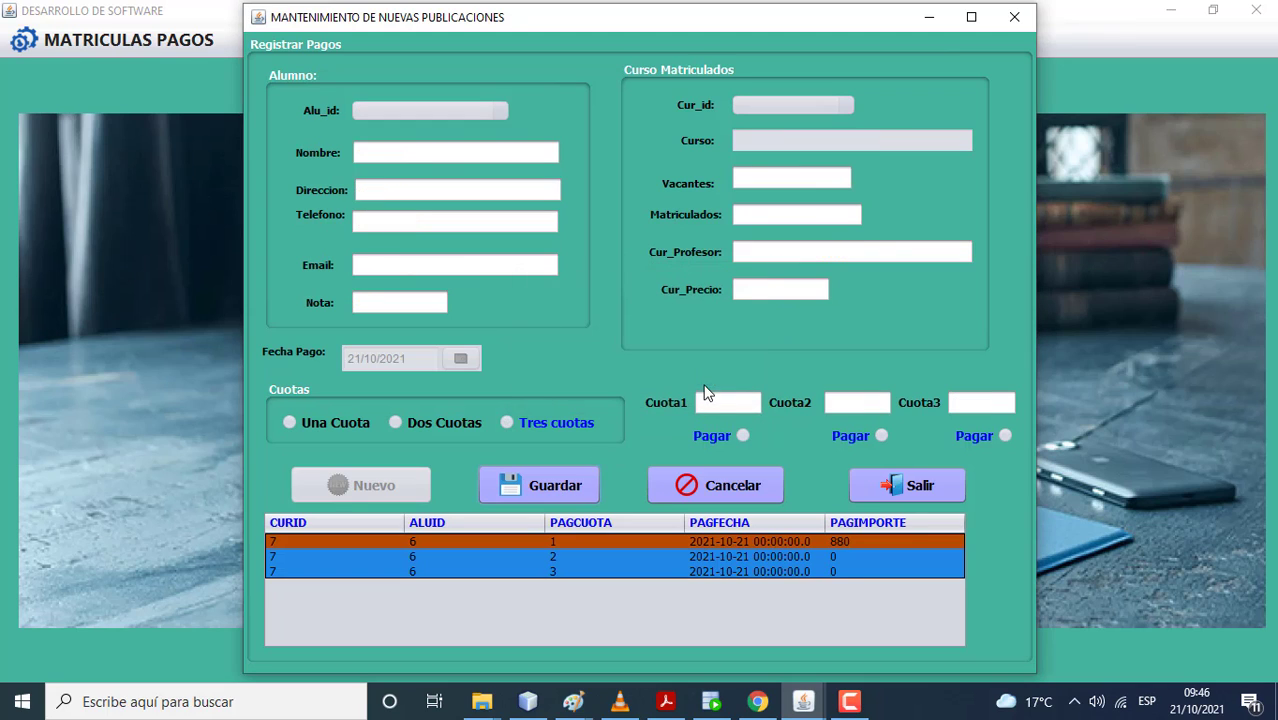
click(726, 493)
Step: Register the Cuota2 payment for student Alu_id 6 in GESTION DE PROYECTOS and reset the payments form
click(380, 485)
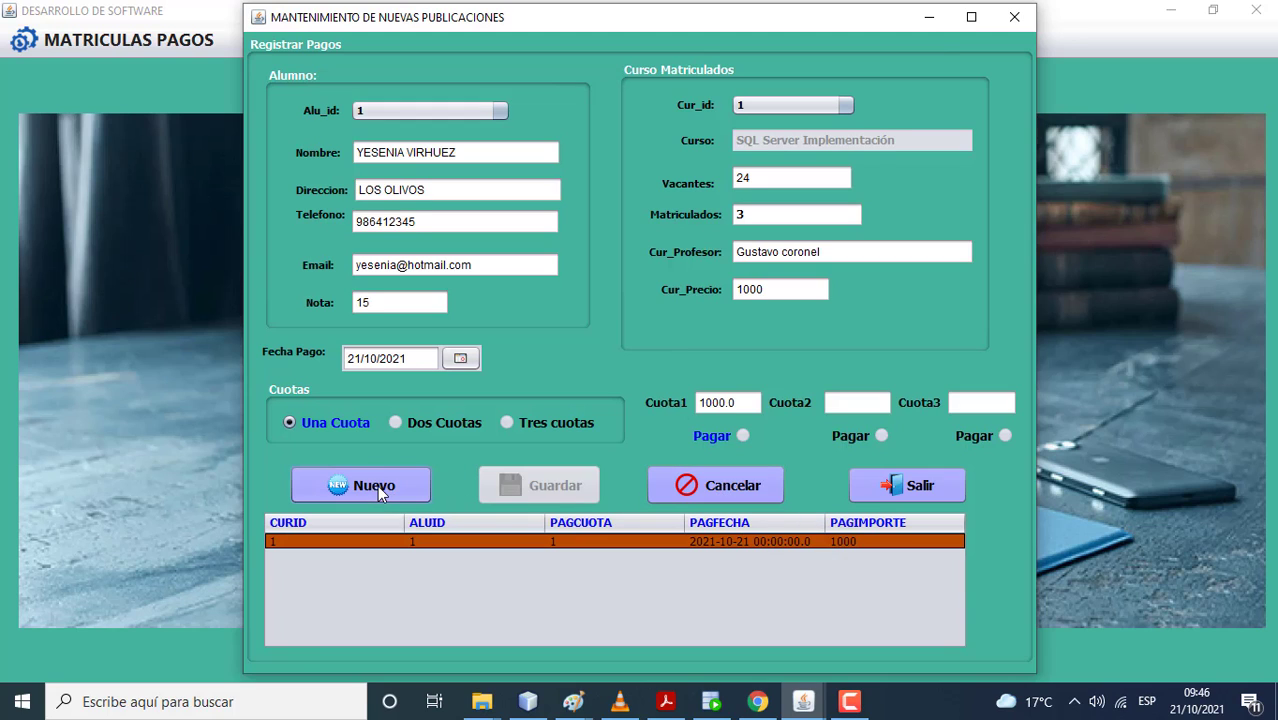
click(381, 114)
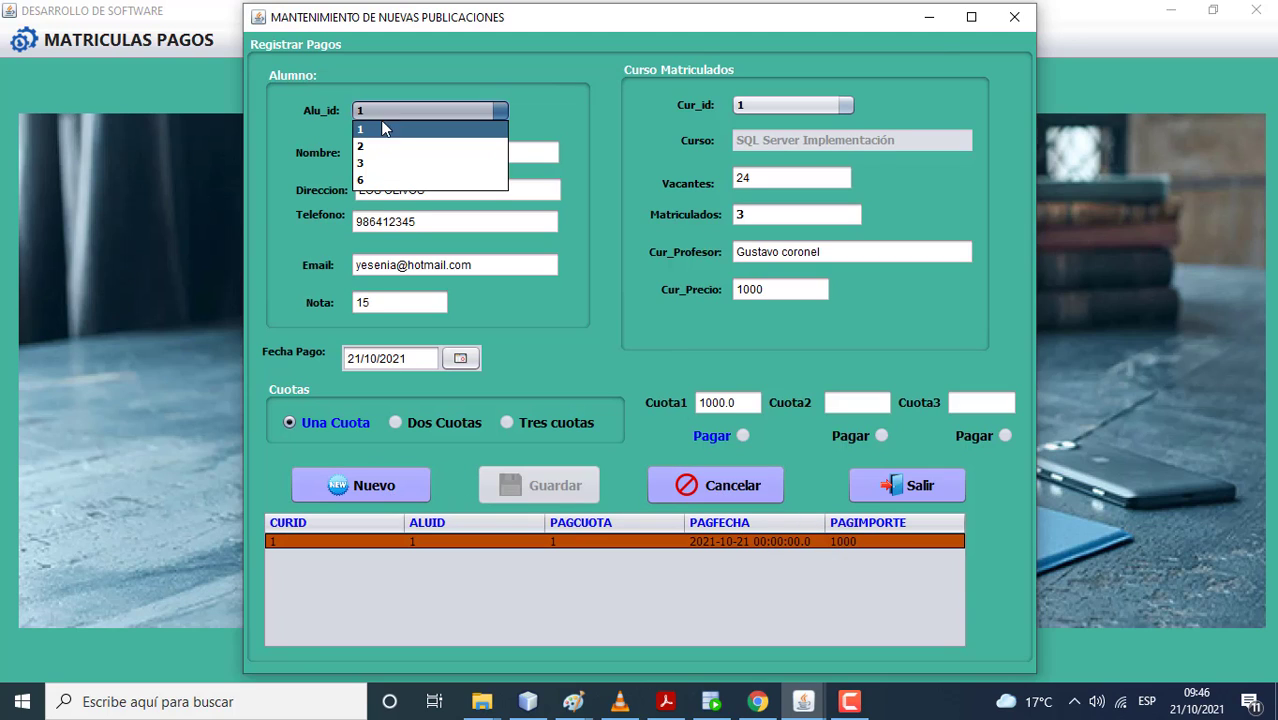
click(384, 179)
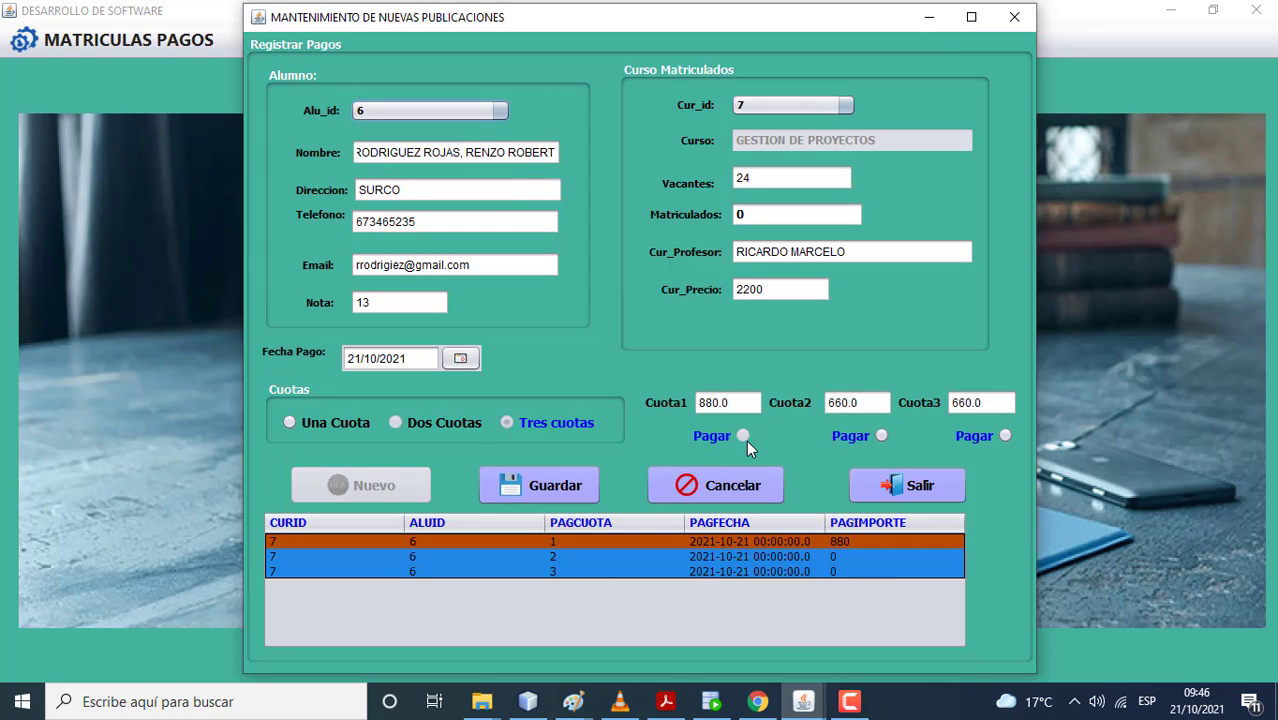
click(880, 437)
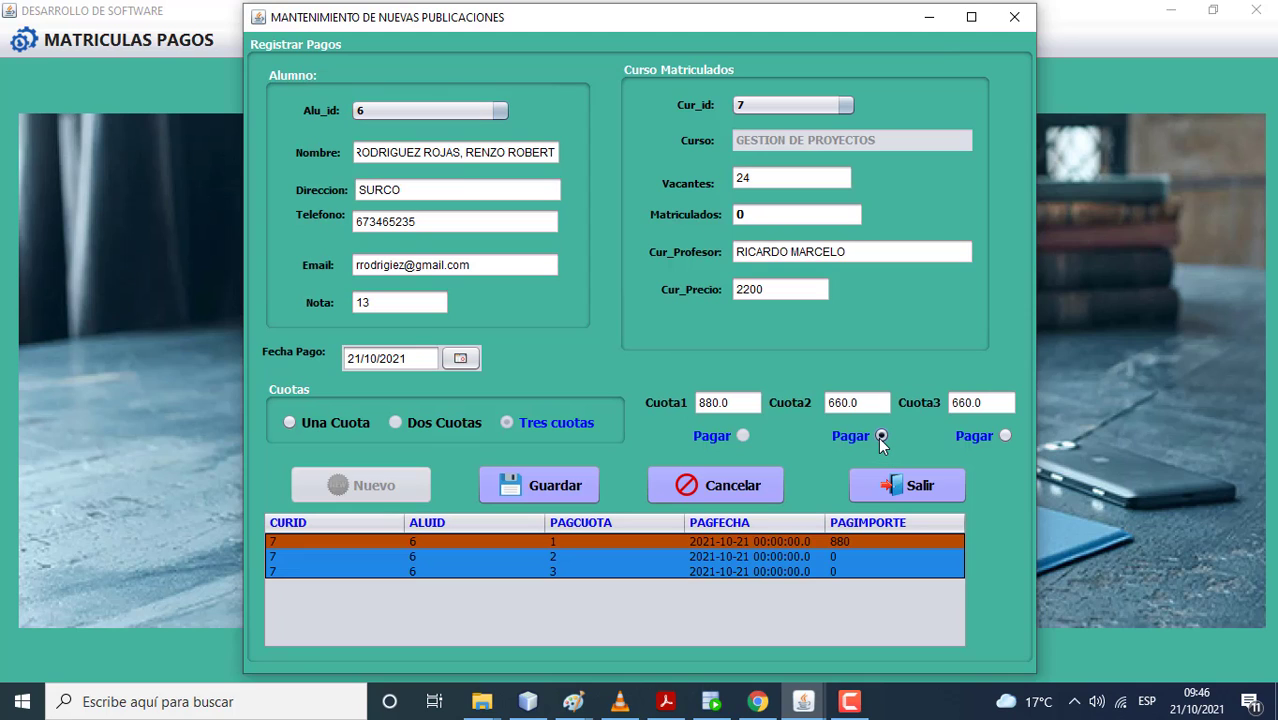
click(581, 493)
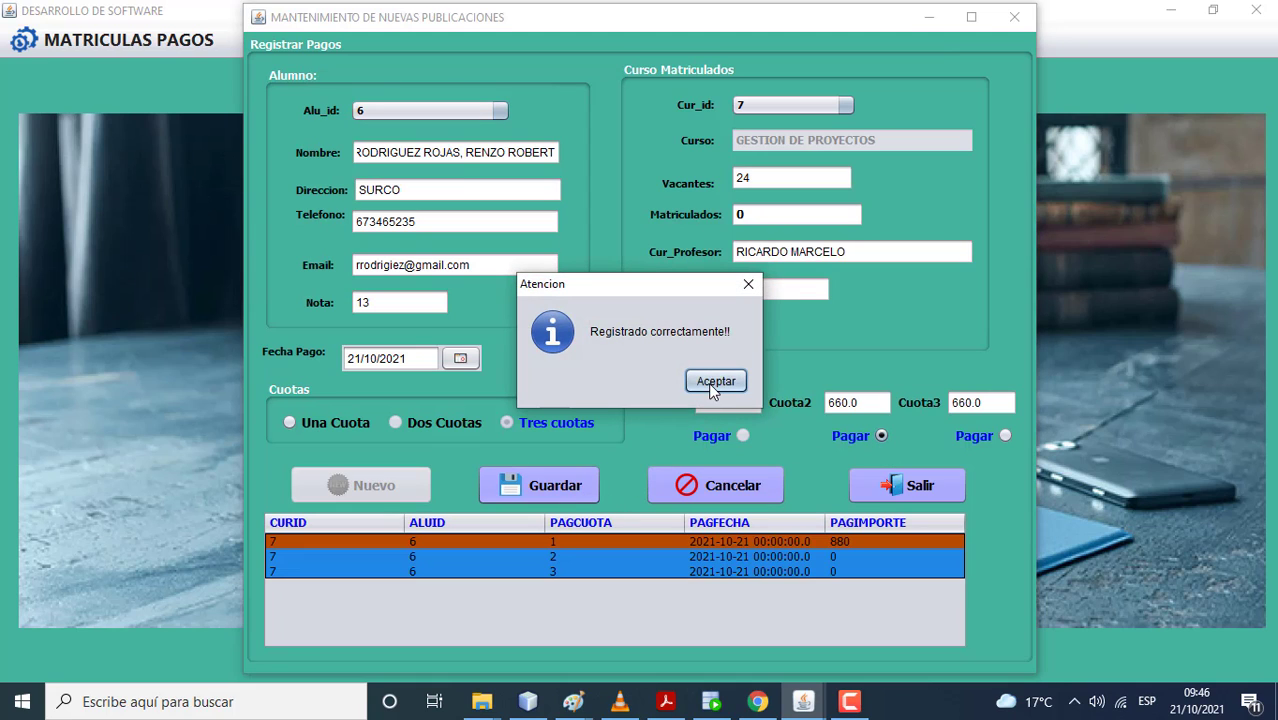
click(716, 381)
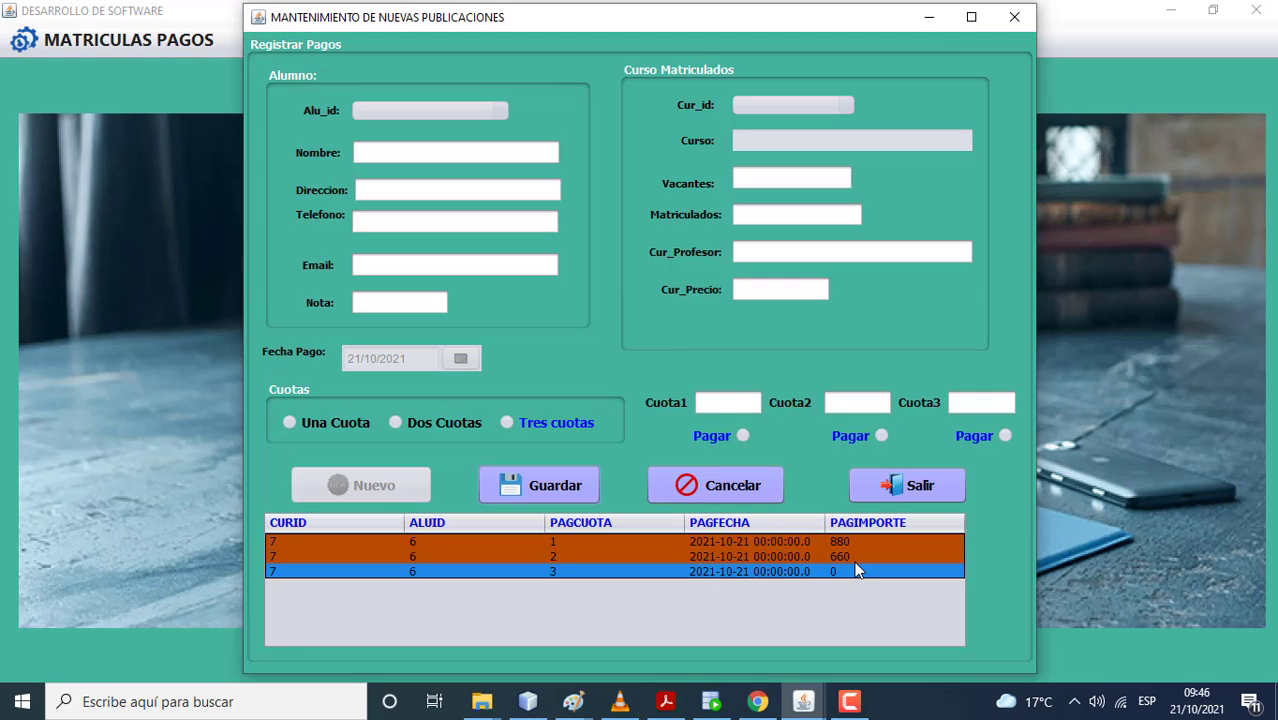
click(741, 491)
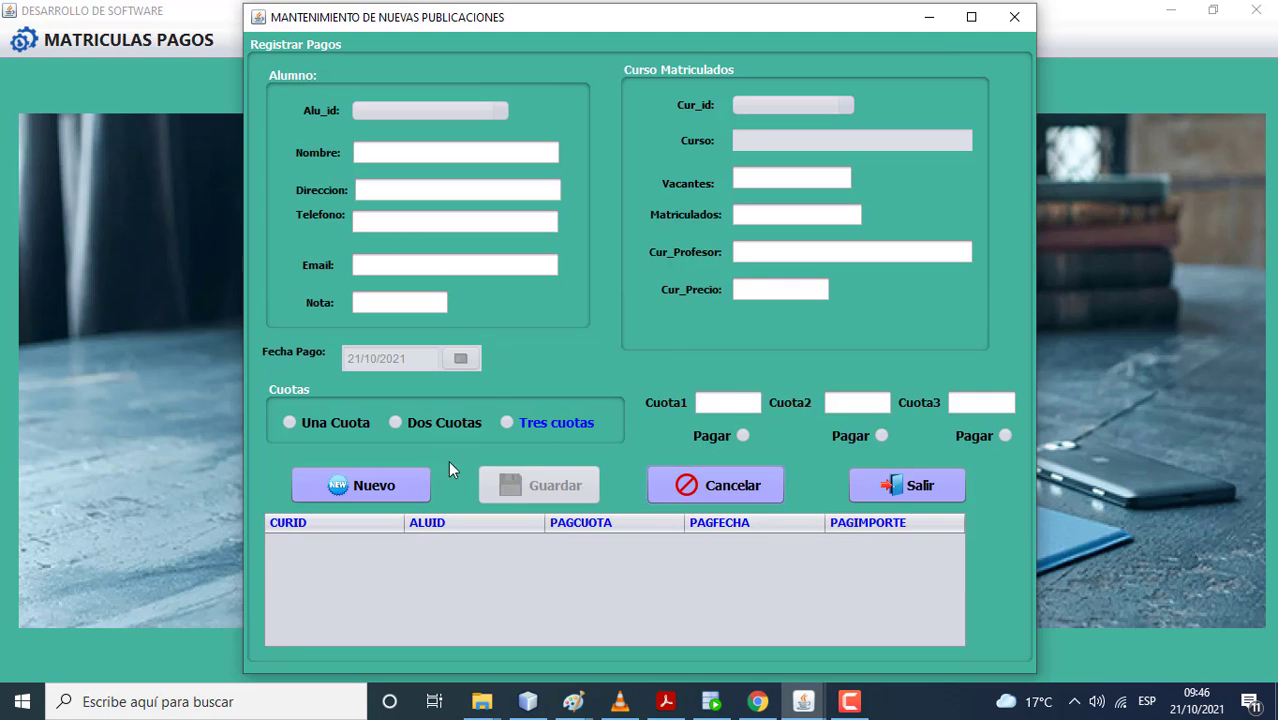
Step: Register the Cuota3 payment for student Alu_id 6 in GESTION DE PROYECTOS and reset the payments form
click(370, 486)
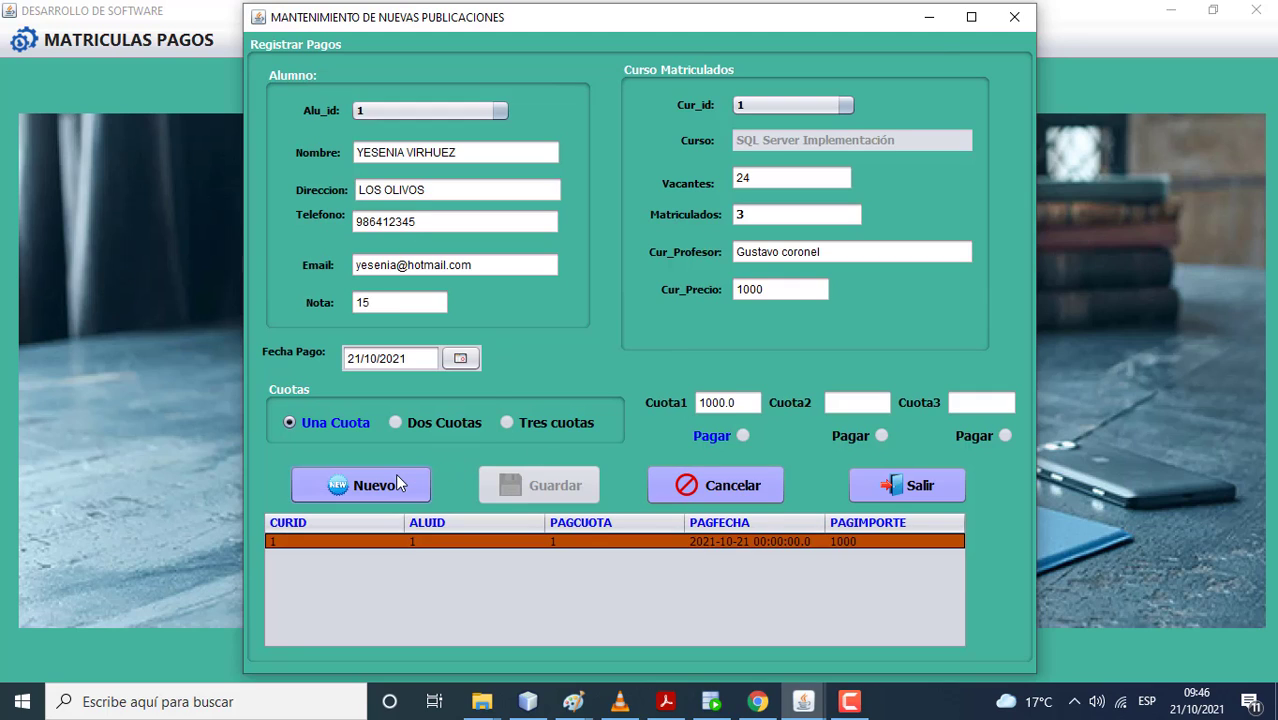
click(364, 113)
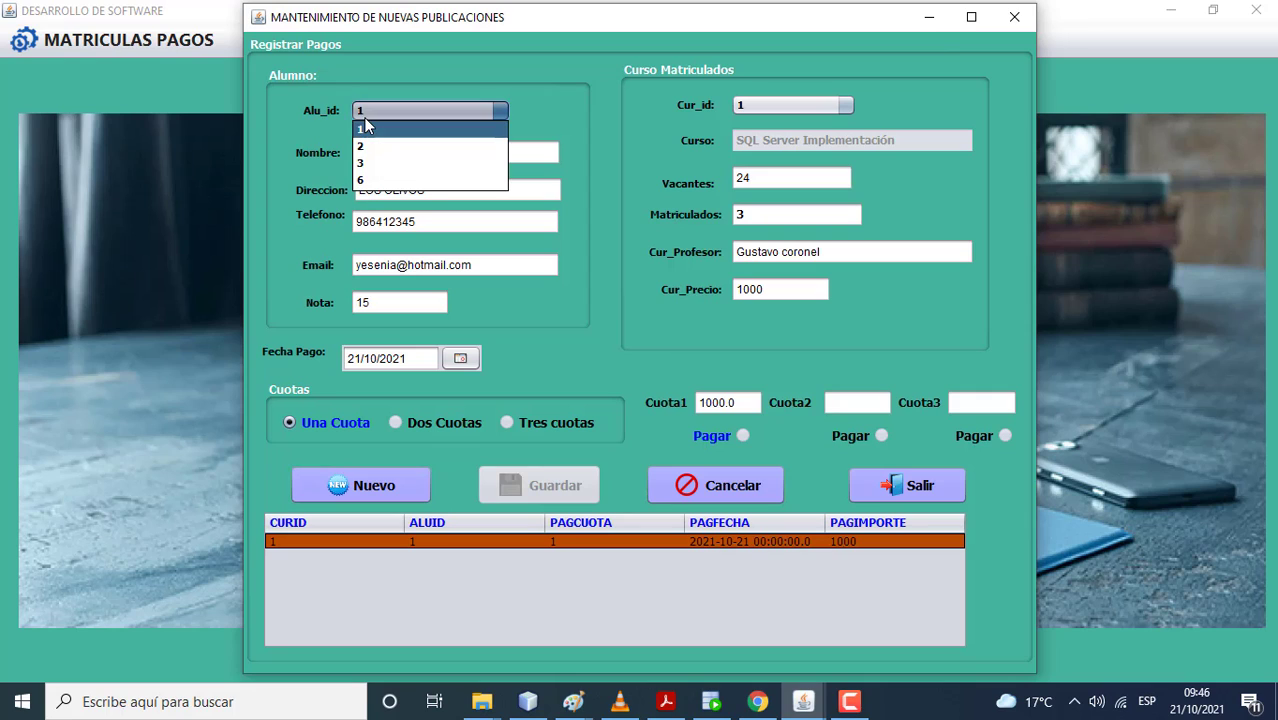
click(365, 180)
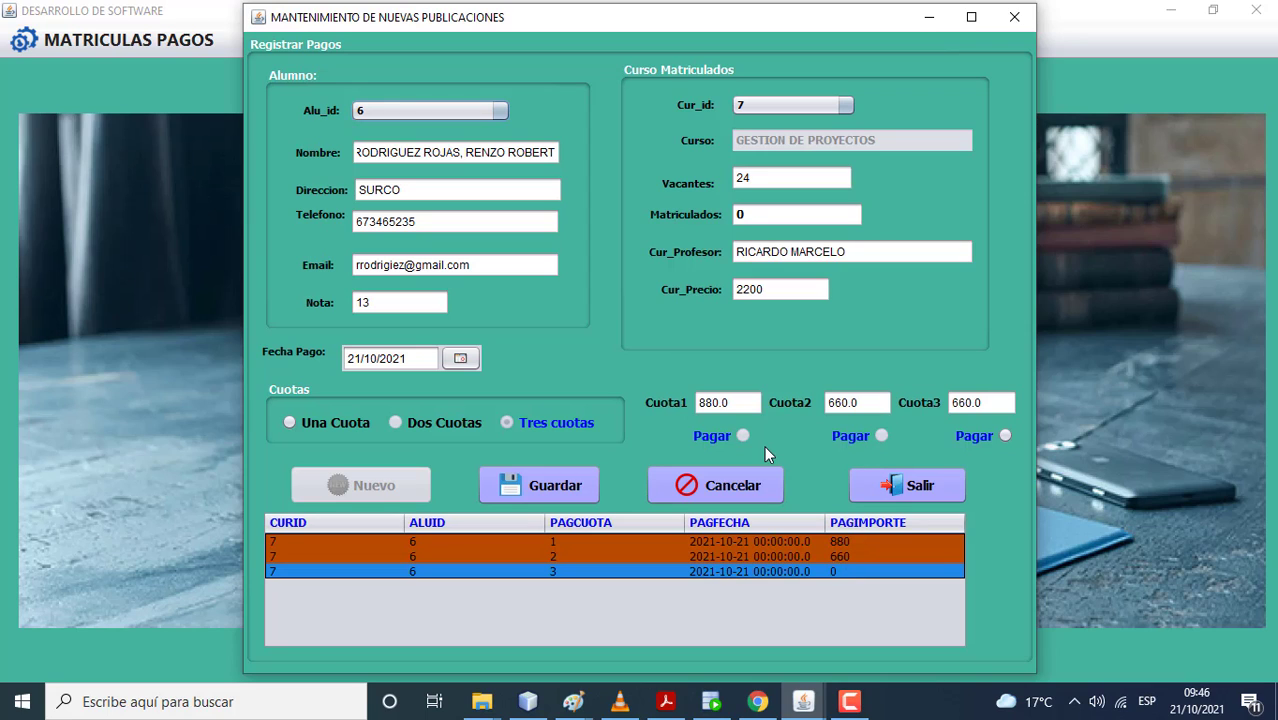
click(1004, 437)
click(549, 492)
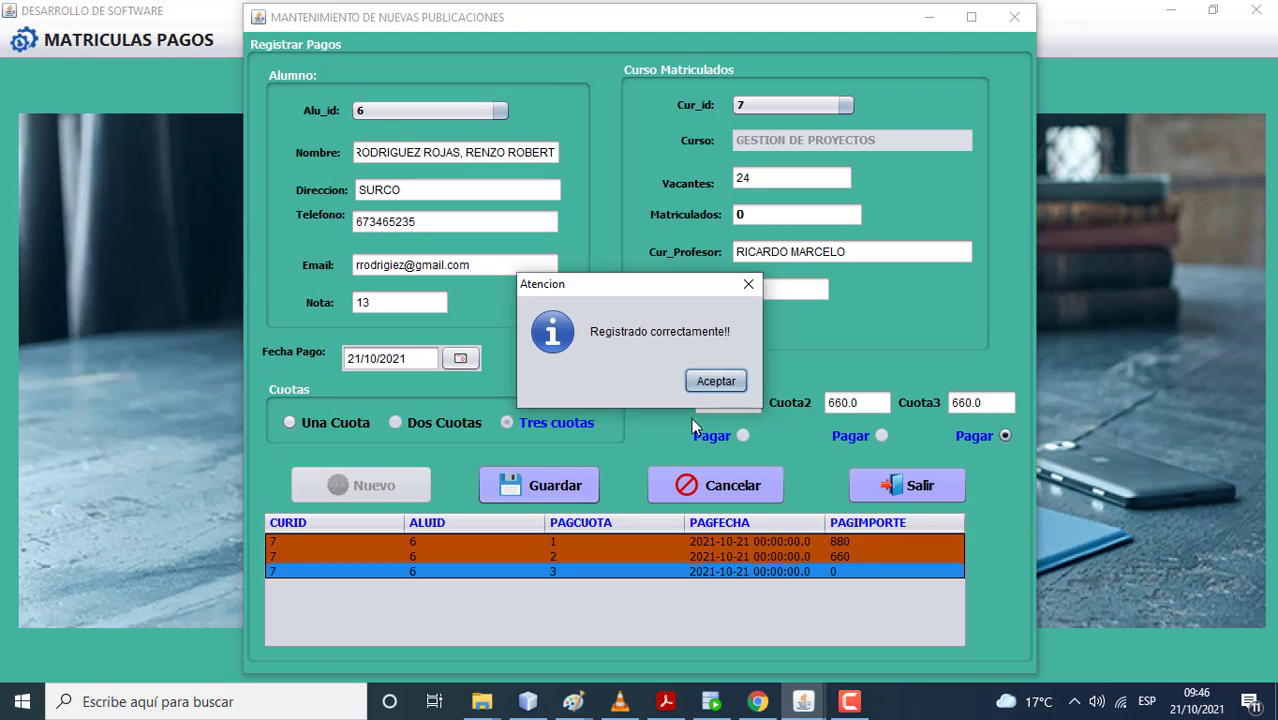
click(715, 382)
click(735, 488)
Step: Load student Alu_id 6 in a new payment, examine the three instalment rows, cancel it and close the payments form
click(410, 491)
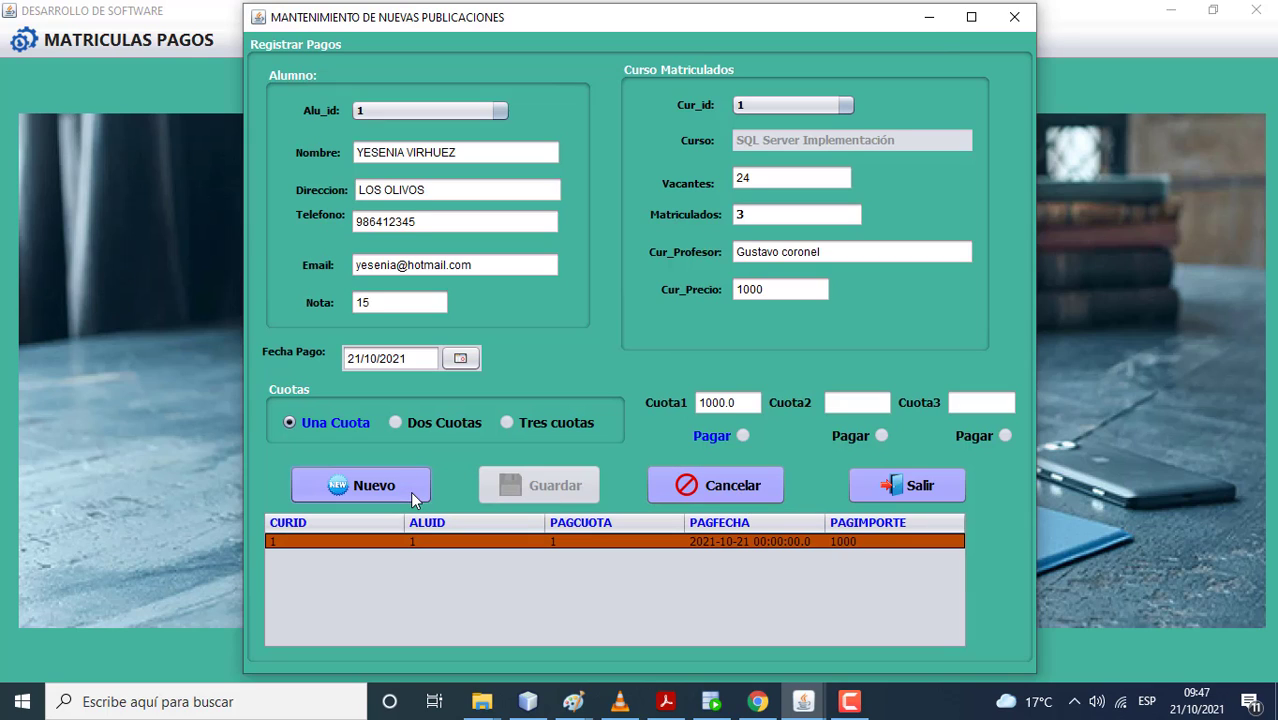
click(367, 114)
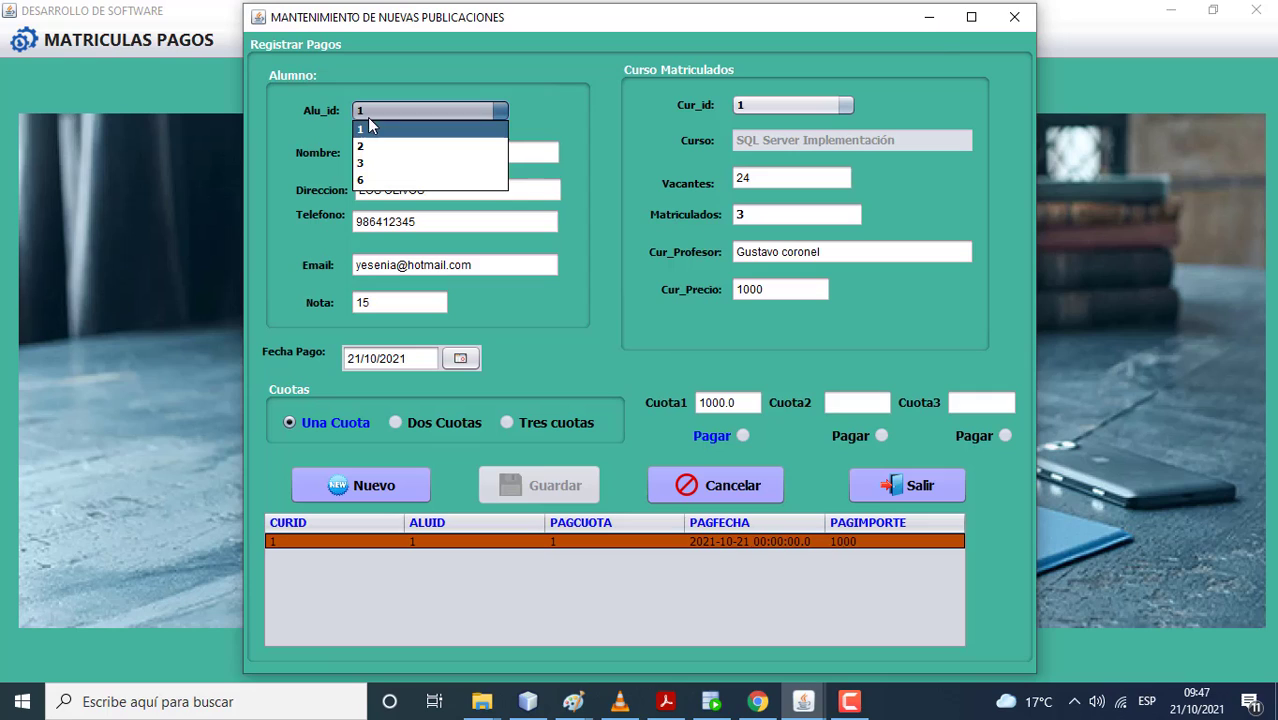
click(374, 181)
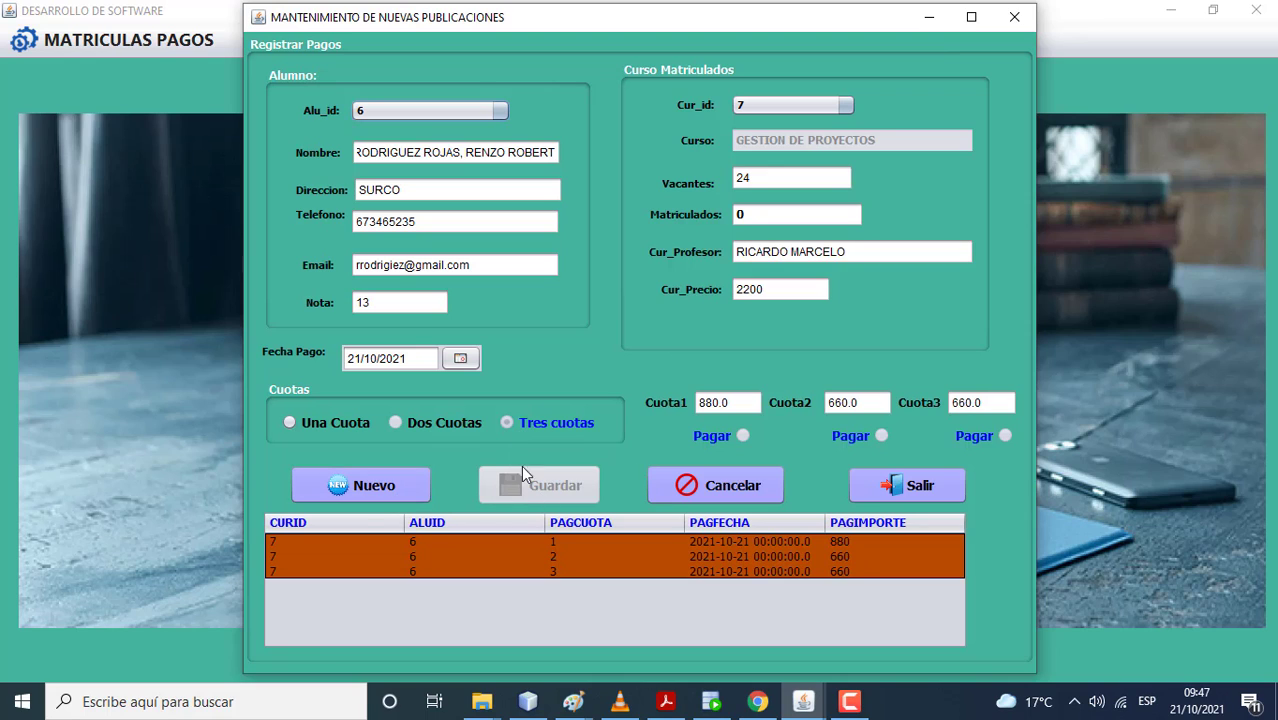
click(772, 486)
click(866, 490)
Step: Query the enrolments of course 7, GESTION DE PROYECTOS, and close the query form
click(100, 50)
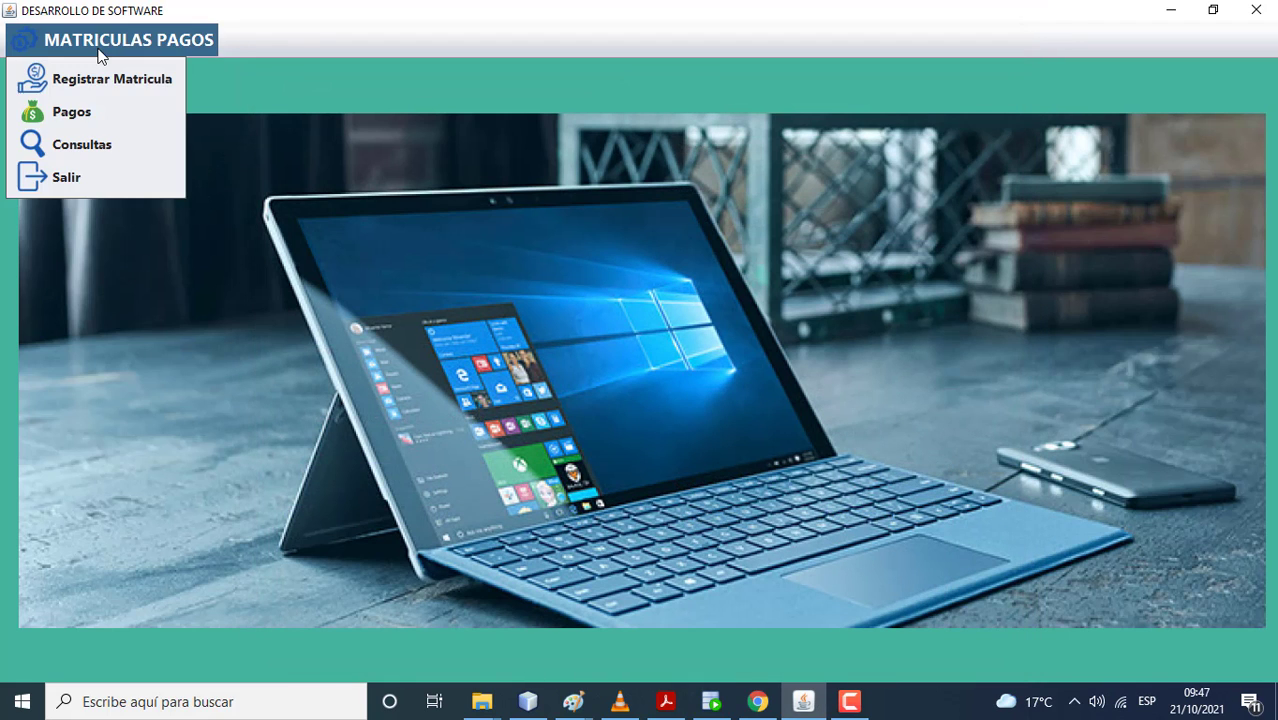
click(97, 152)
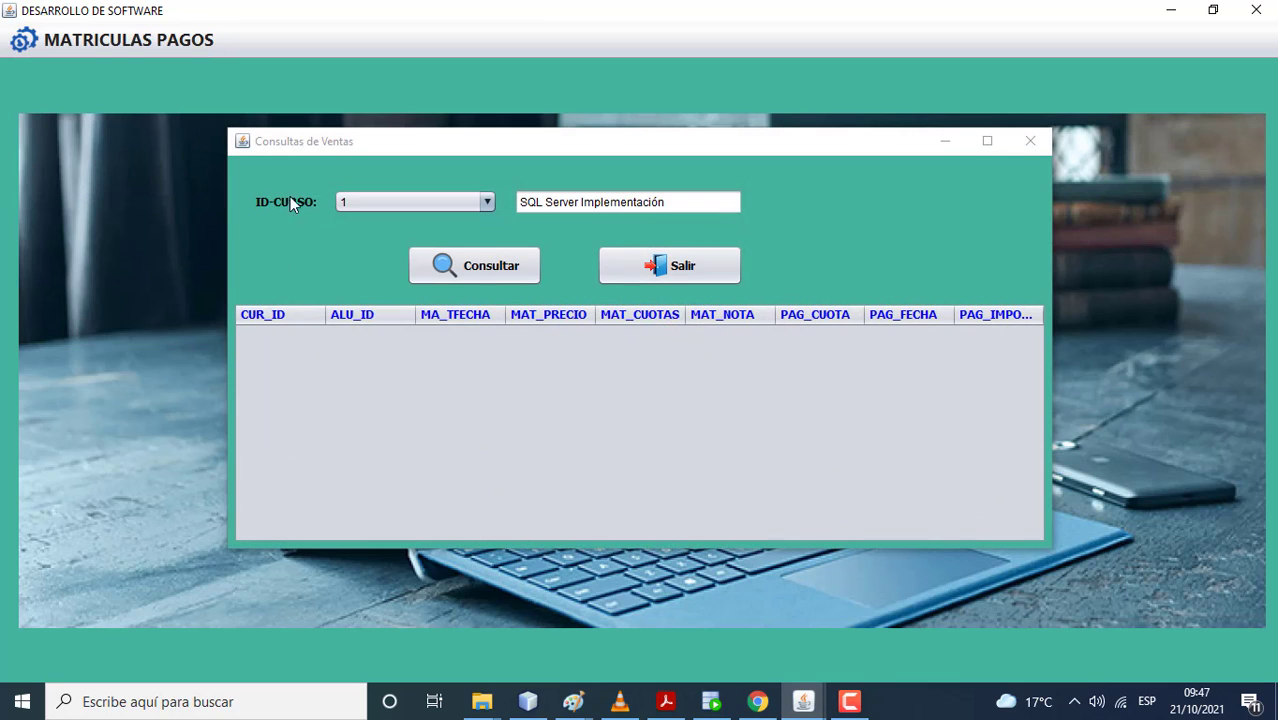
click(365, 203)
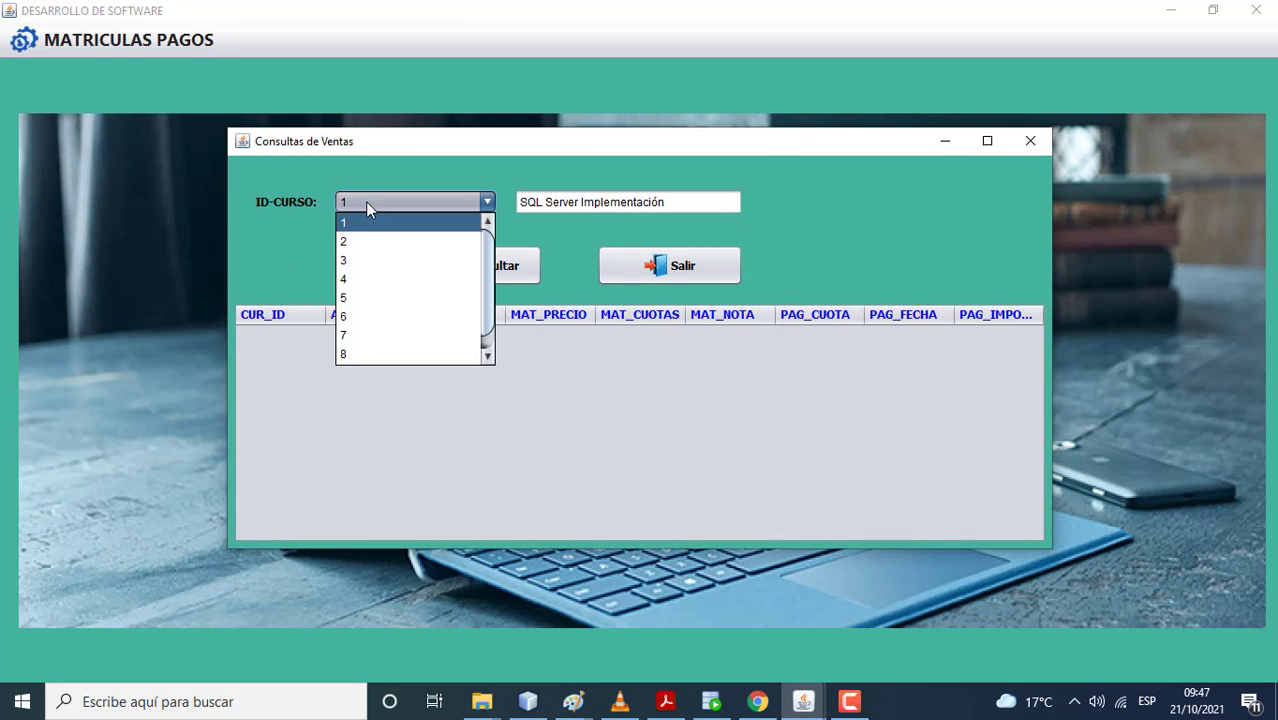
click(368, 337)
click(473, 275)
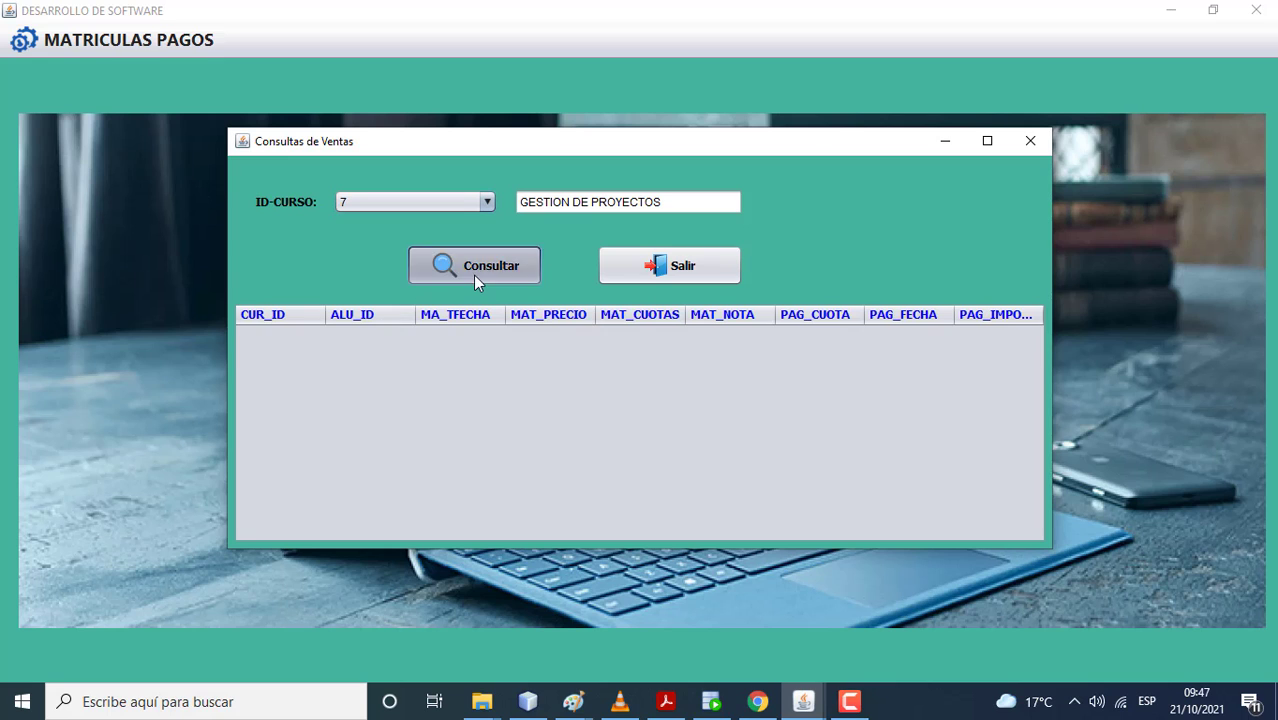
click(687, 277)
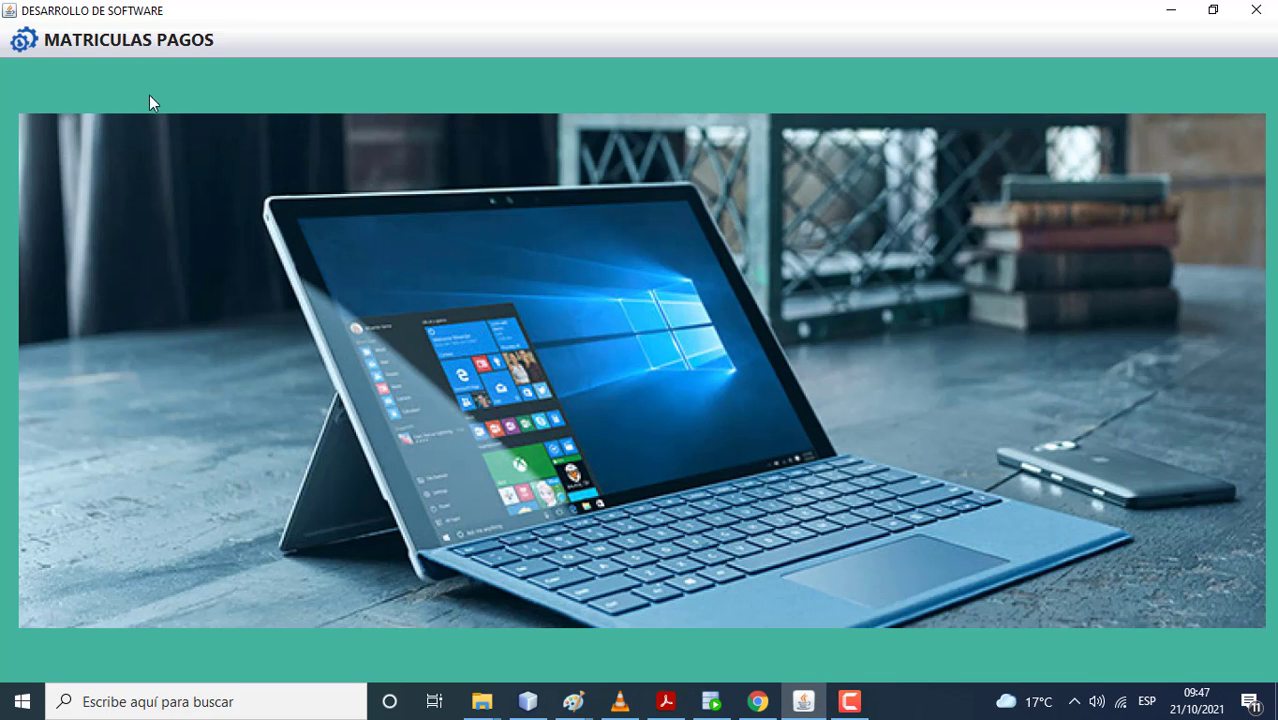
Step: Register the Cuota2 payment for student Alu_id 2 in course Cur_id 3, Inteligencia de Negocios, and close the payments form
click(113, 48)
click(93, 112)
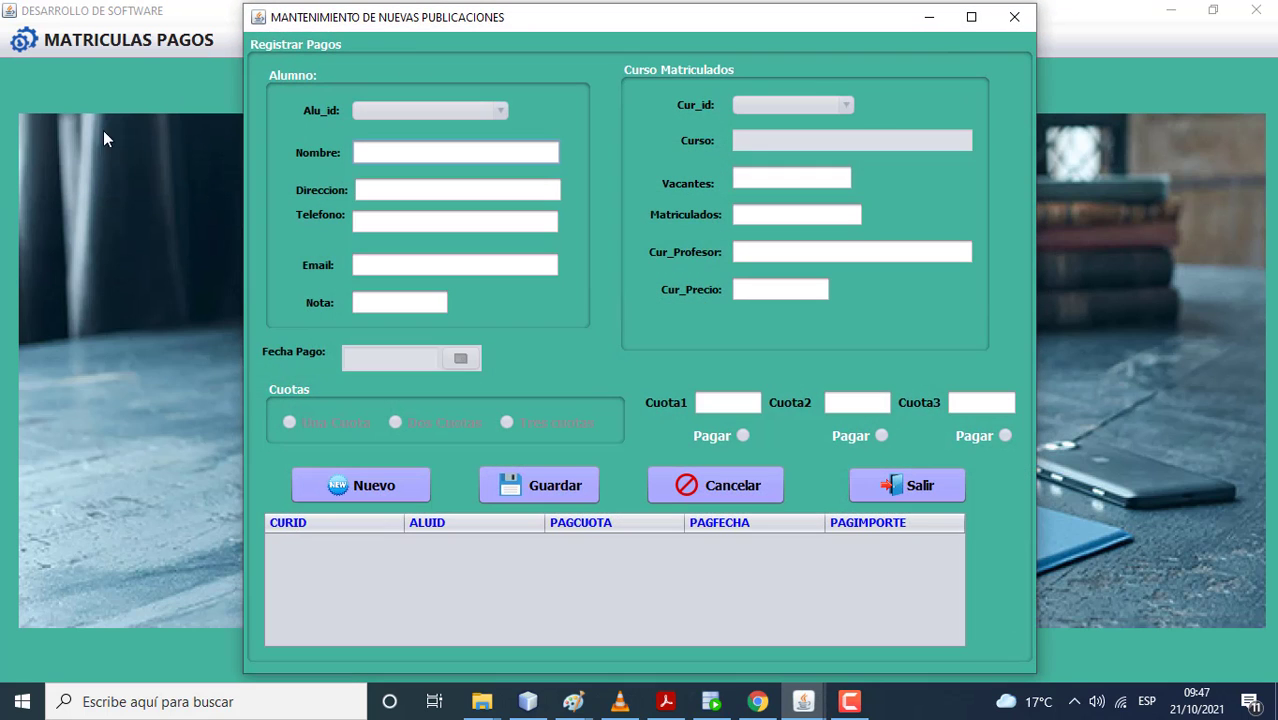
click(371, 485)
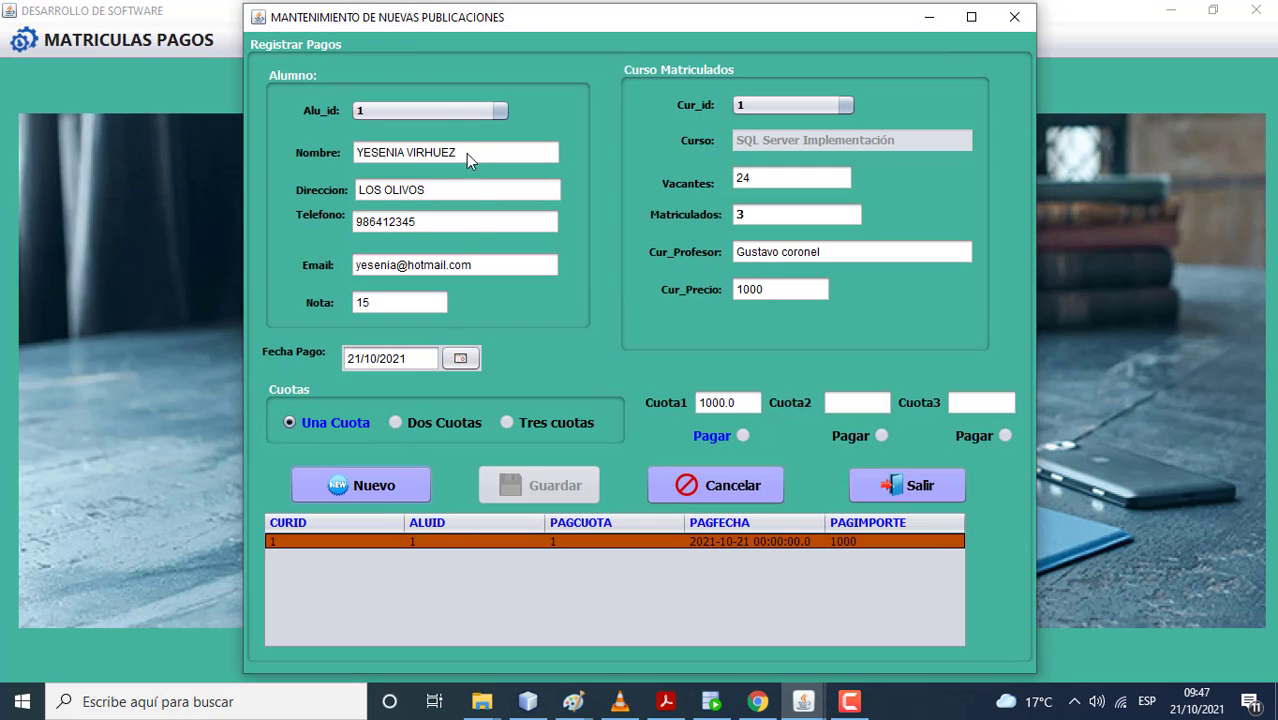
click(441, 112)
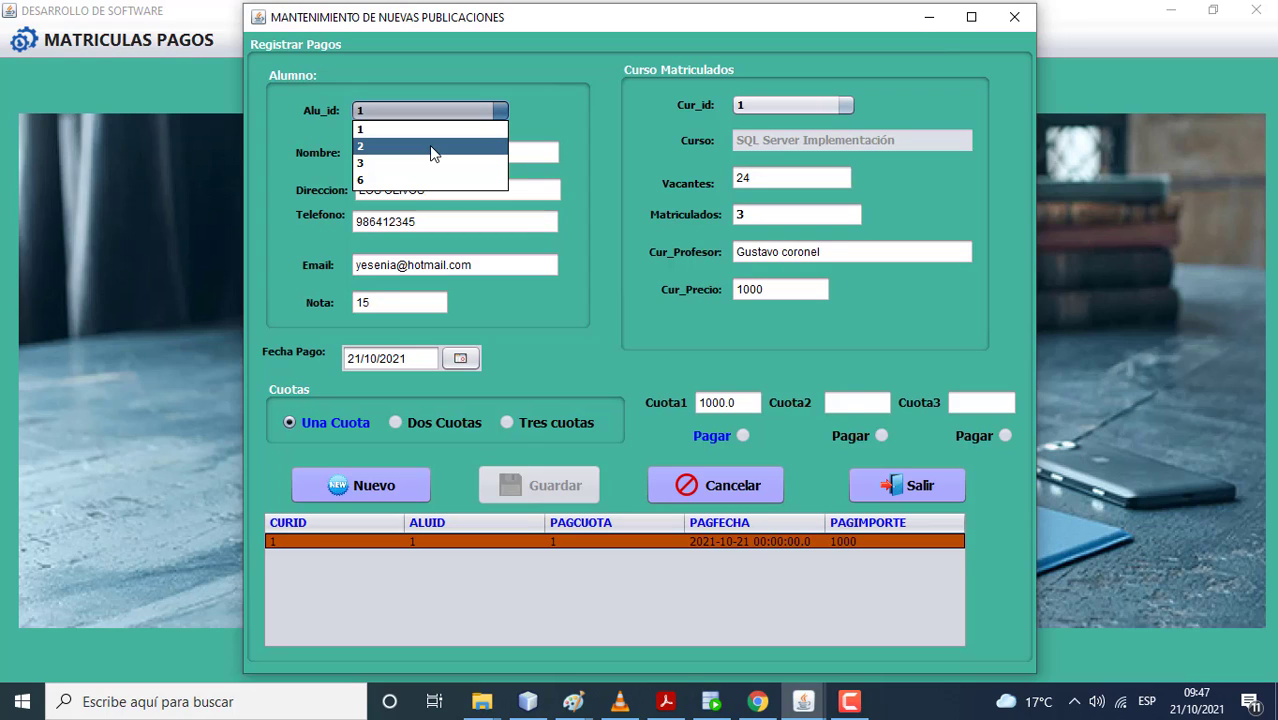
click(433, 147)
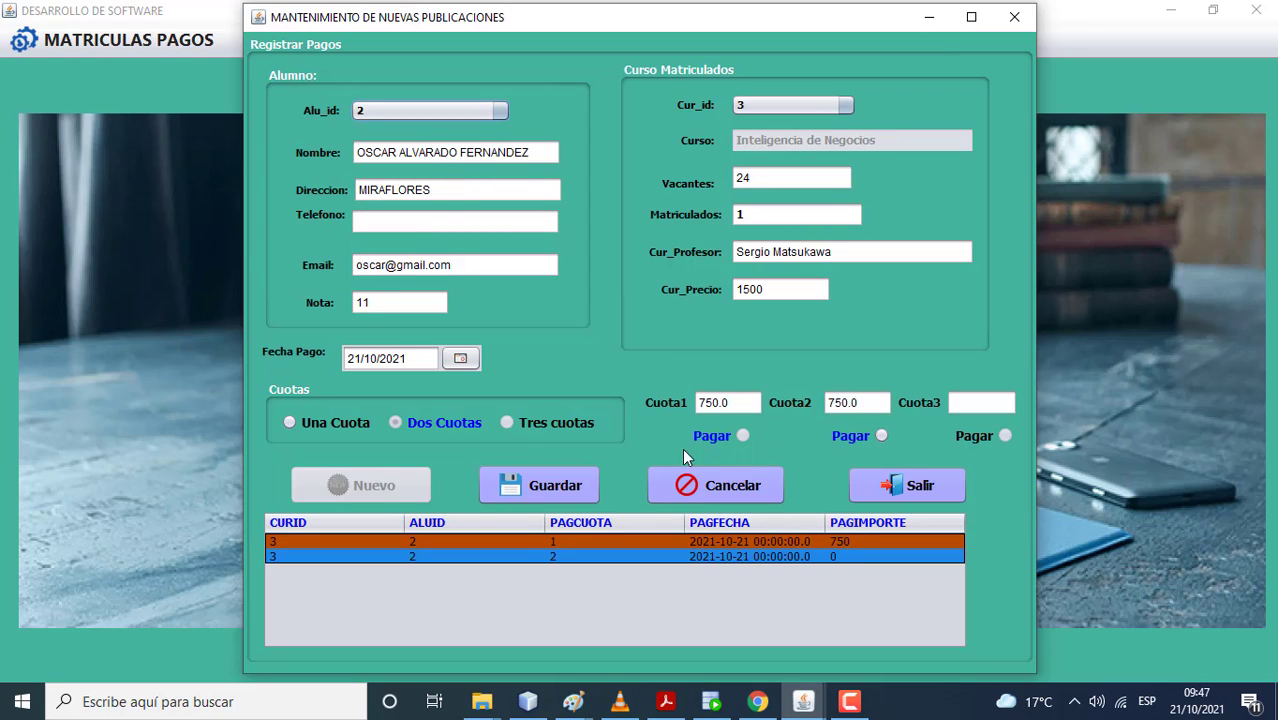
click(842, 439)
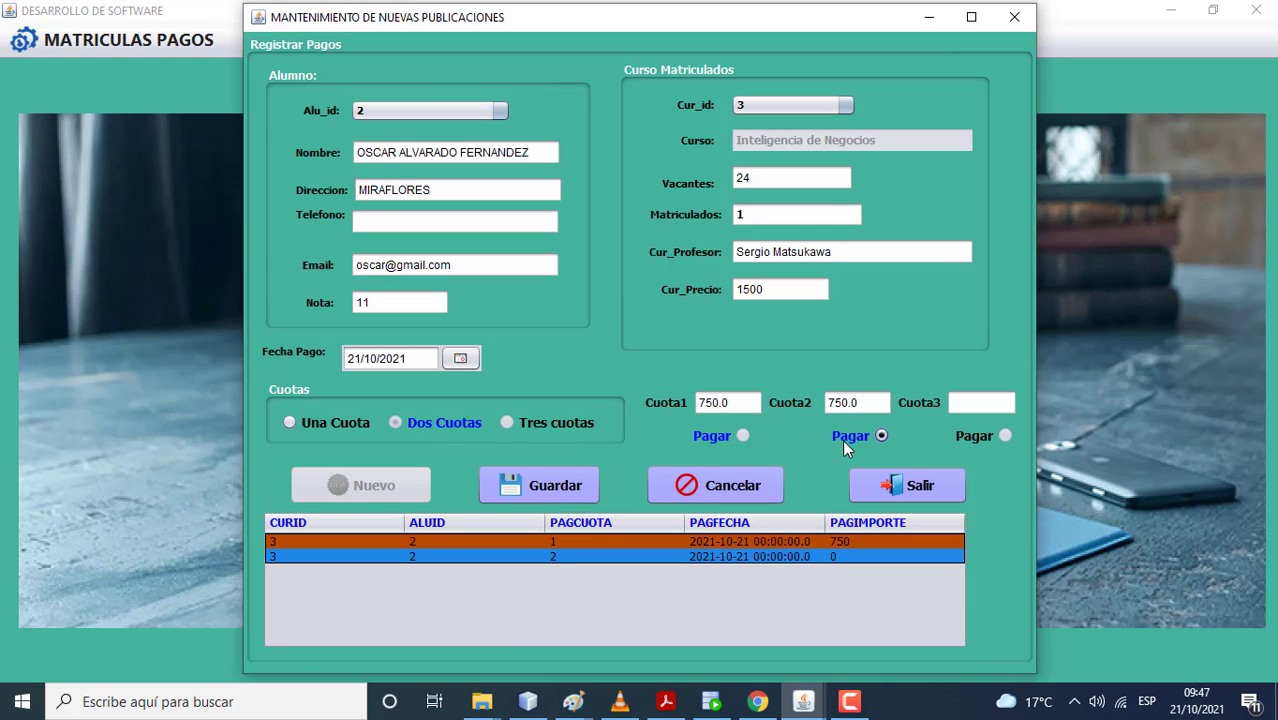
click(550, 495)
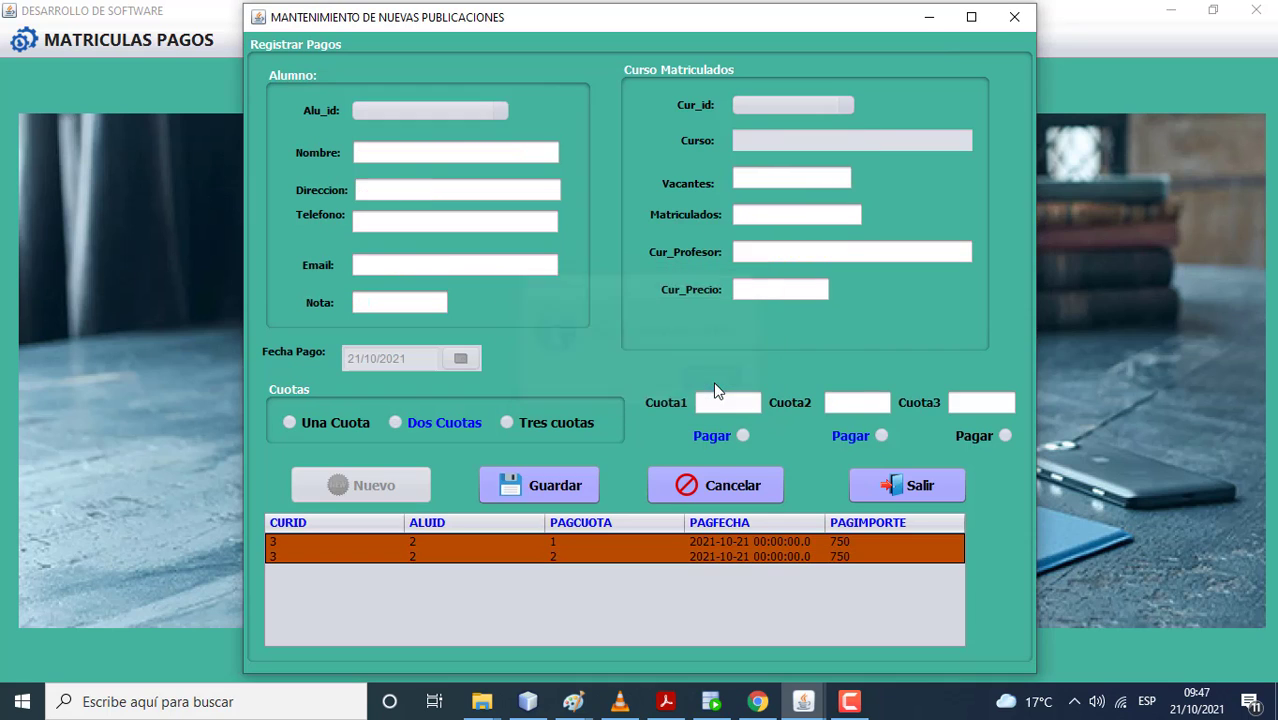
click(714, 382)
click(887, 488)
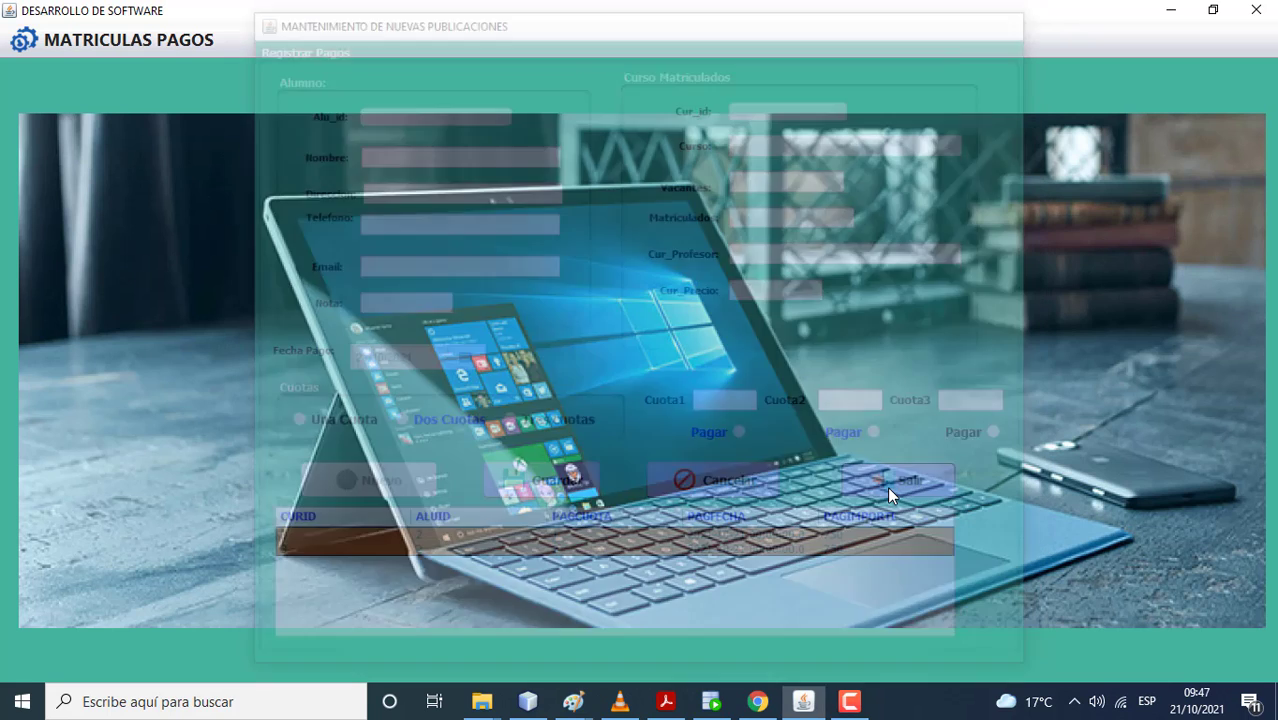
Step: Query the enrolments of course 3, Inteligencia de Negocios, examine its instalment rows and close the query form
click(127, 44)
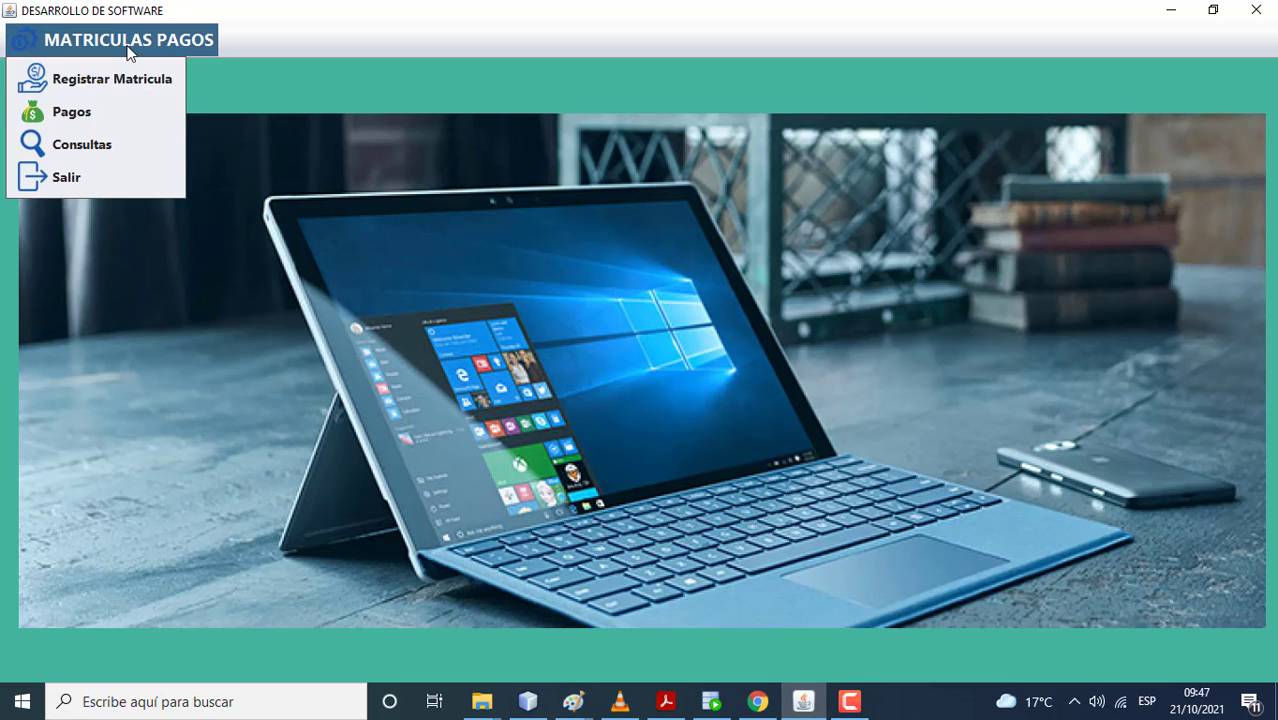
click(112, 144)
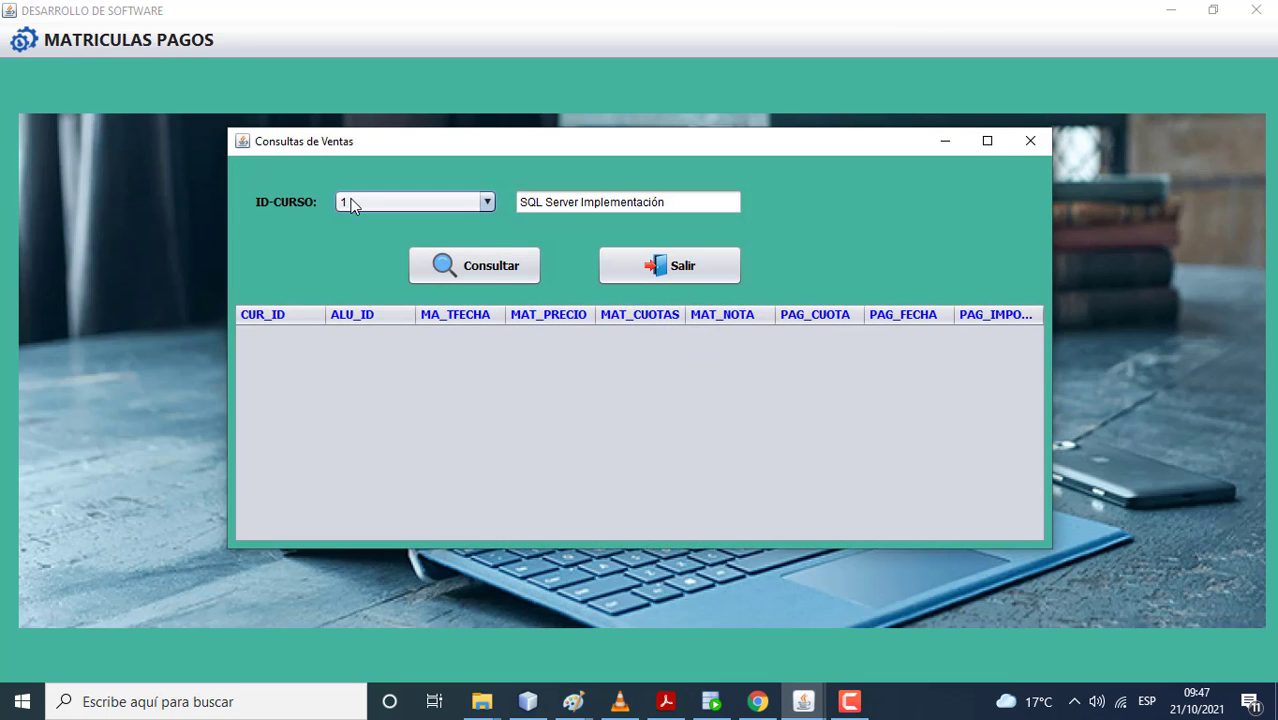
click(350, 204)
click(357, 258)
click(446, 270)
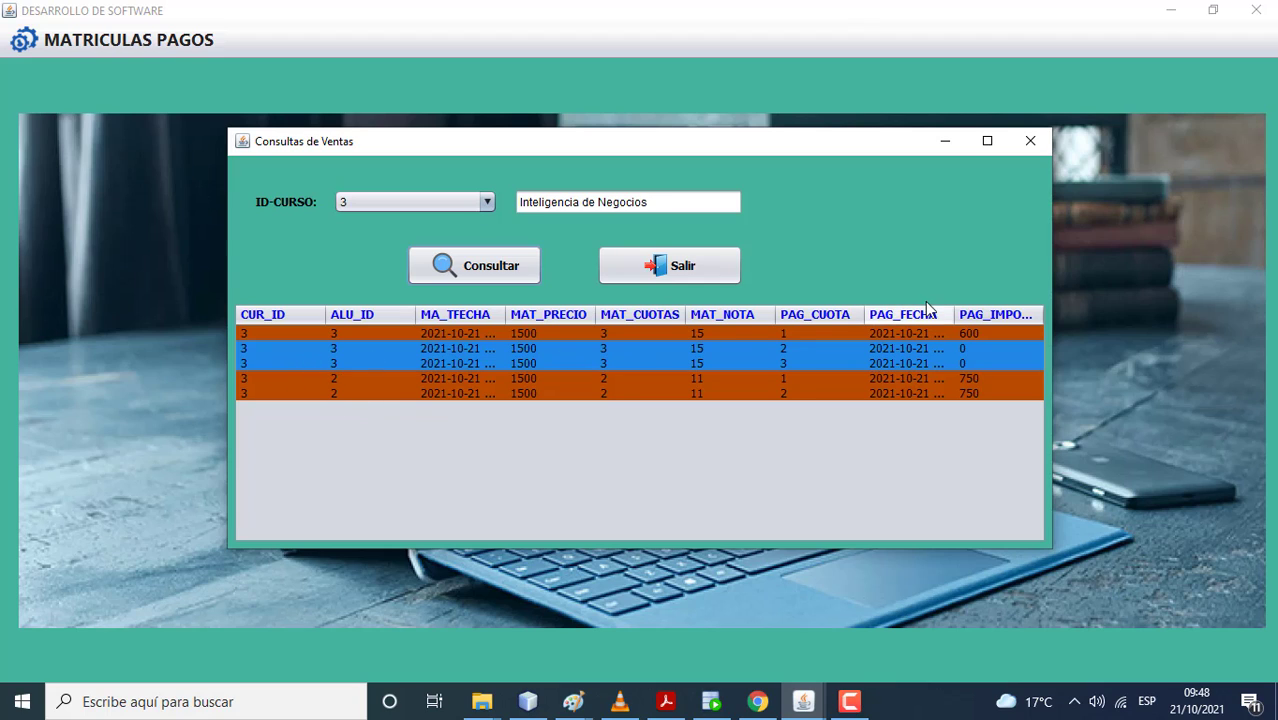
click(705, 272)
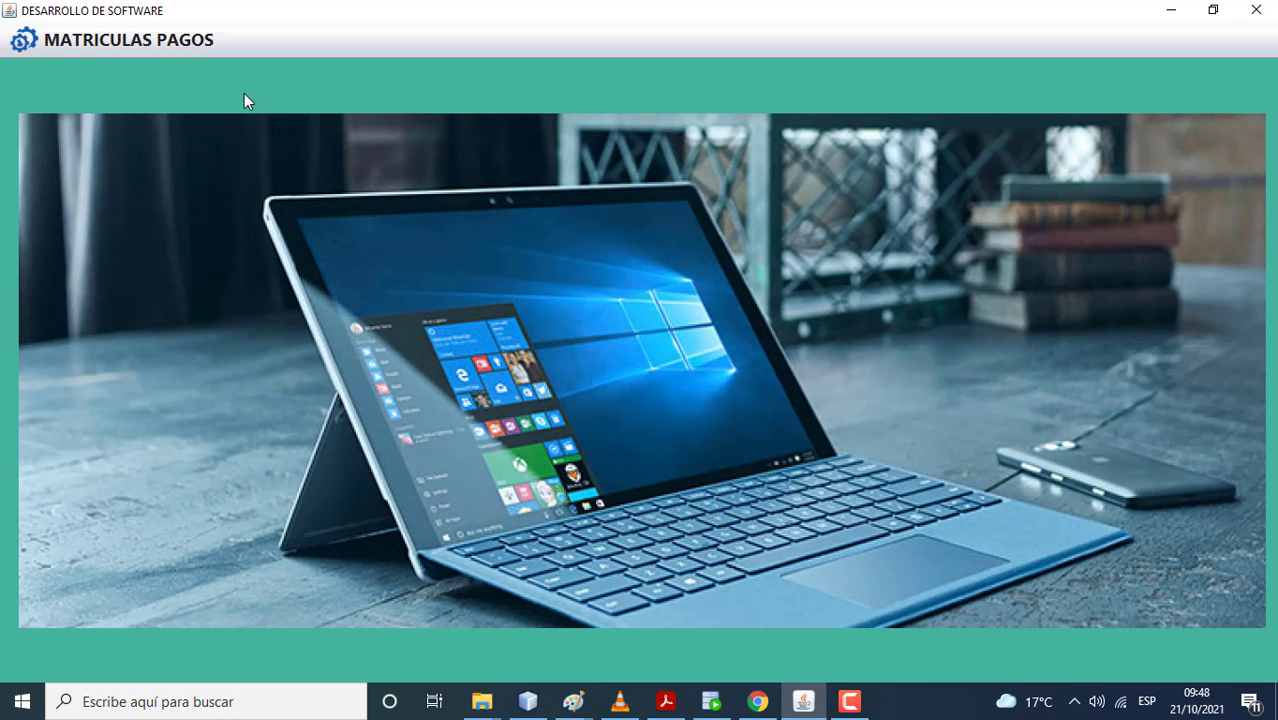
click(172, 49)
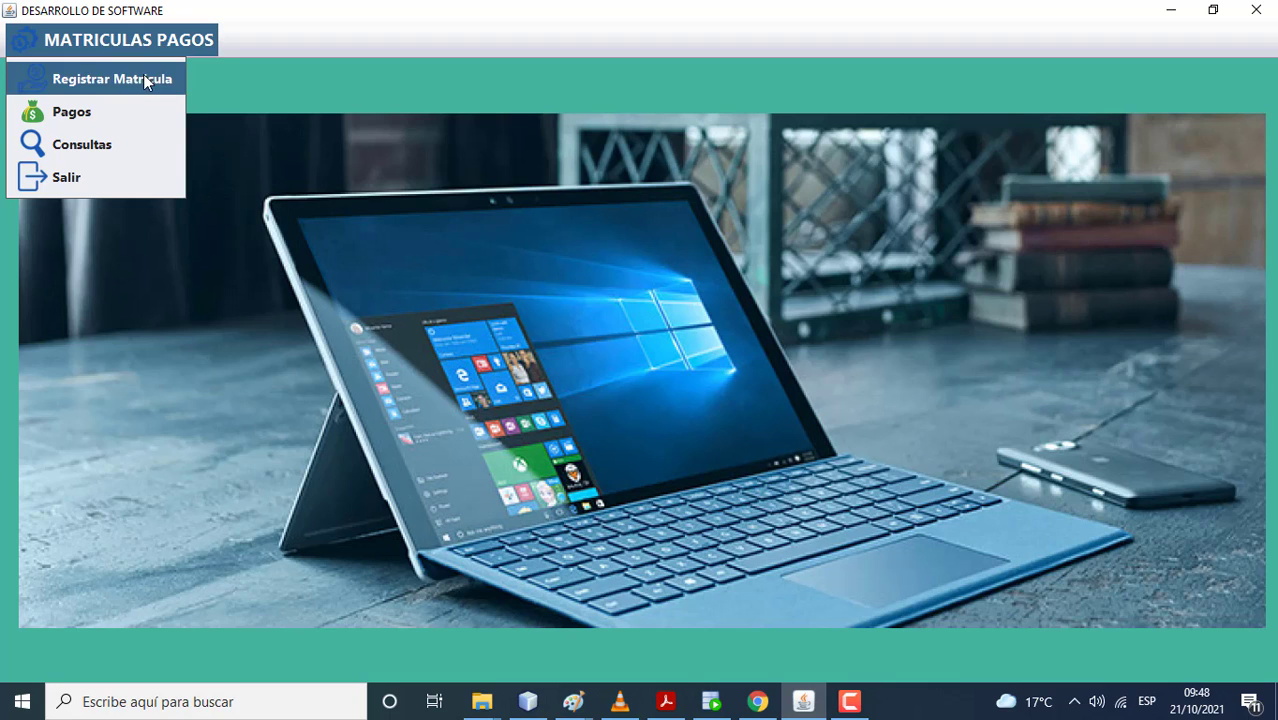
click(249, 160)
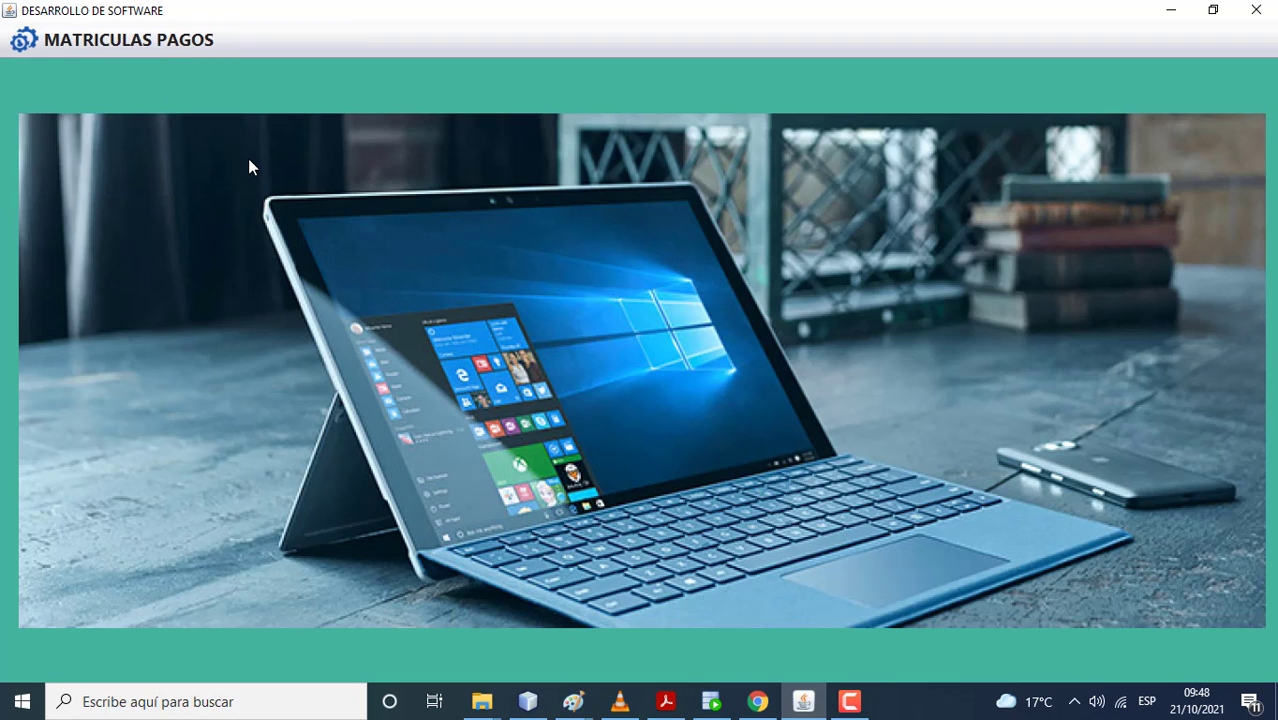
click(849, 701)
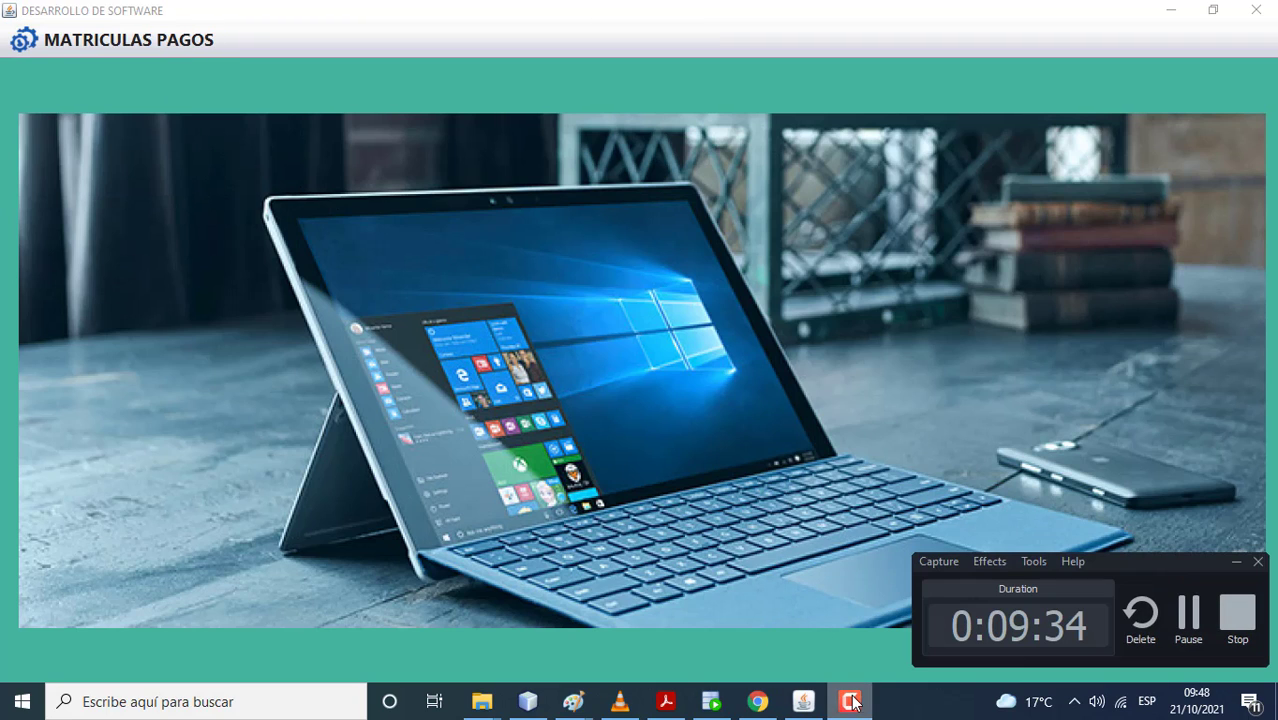